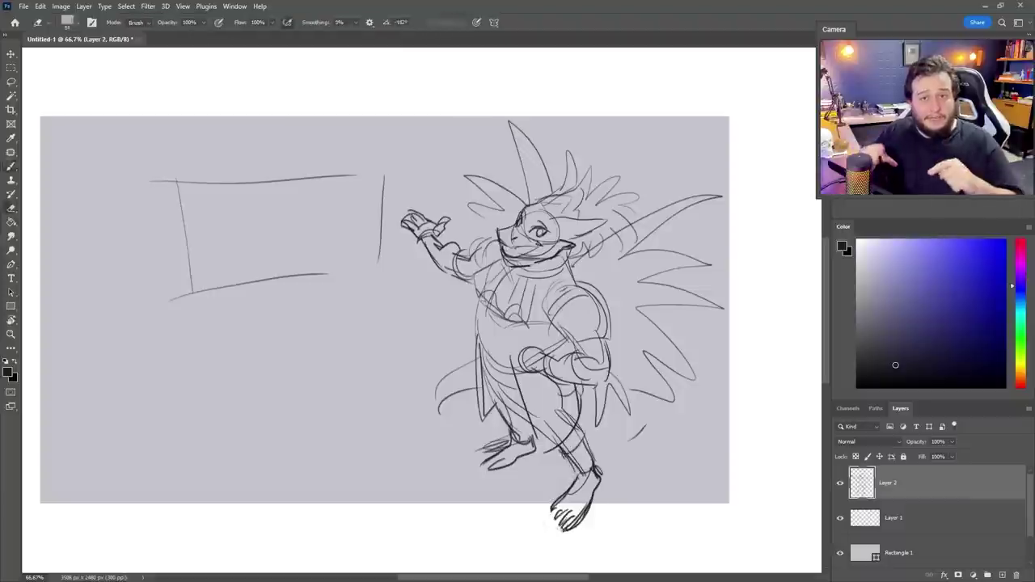
Erase stray lines around the feet of the rough character sketch and redraw the lines of its face and mouth
{"action": "mouse_move", "coordinate": [481, 465]}
{"action": "left_mouse_down"}
{"action": "mouse_move", "coordinate": [566, 441]}
{"action": "mouse_move", "coordinate": [631, 497]}
{"action": "left_mouse_up"}
{"action": "left_click_drag", "start_coordinate": [530, 227], "coordinate": [543, 234]}
{"action": "key", "text": "b"}
{"action": "left_click_drag", "start_coordinate": [507, 244], "coordinate": [531, 257]}
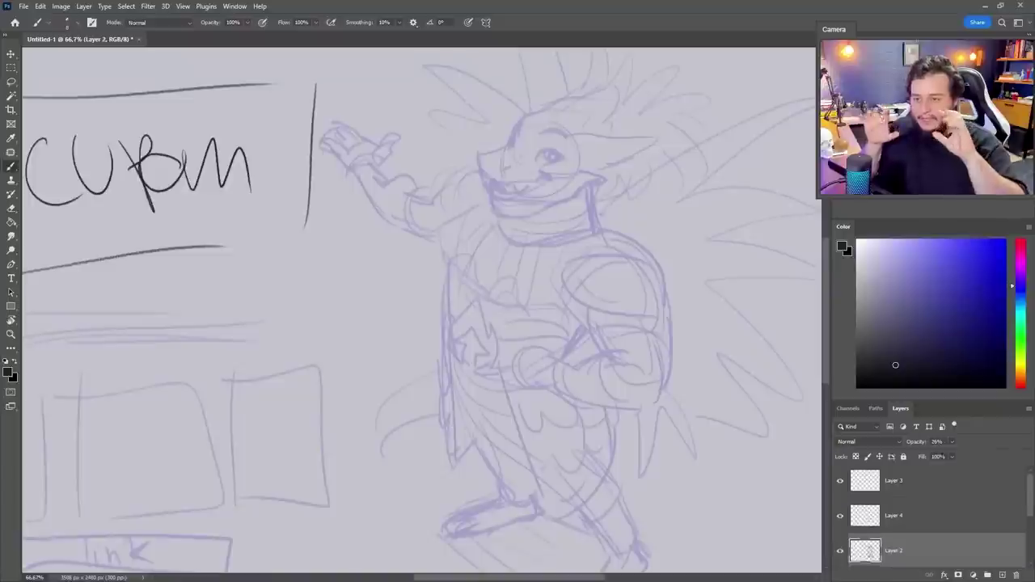
Ink the dragon's head on Layer 4 over the faded sketch, with snout, eye, toothy mouth, ridged horns and finned ear
{"action": "left_click", "coordinate": [894, 515]}
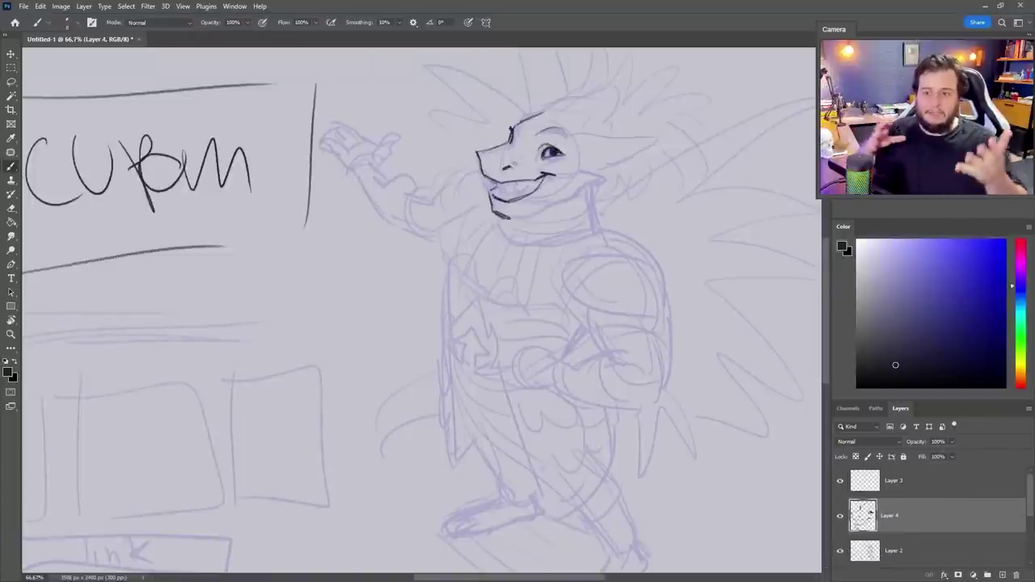
{"action": "left_click_drag", "start_coordinate": [485, 324], "coordinate": [469, 371]}
{"action": "left_click_drag", "start_coordinate": [588, 211], "coordinate": [554, 245]}
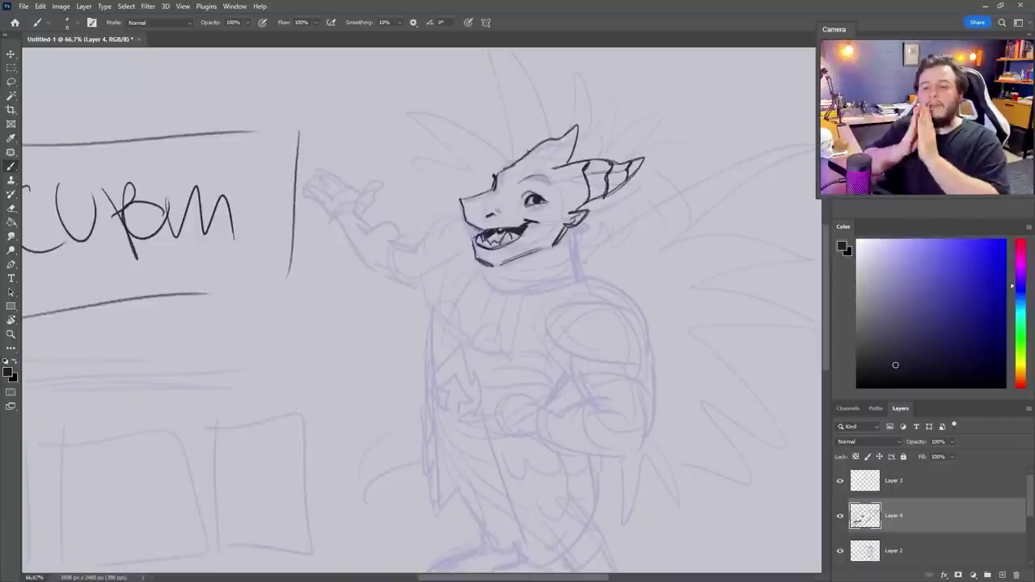
{"action": "left_click_drag", "start_coordinate": [618, 202], "coordinate": [589, 247]}
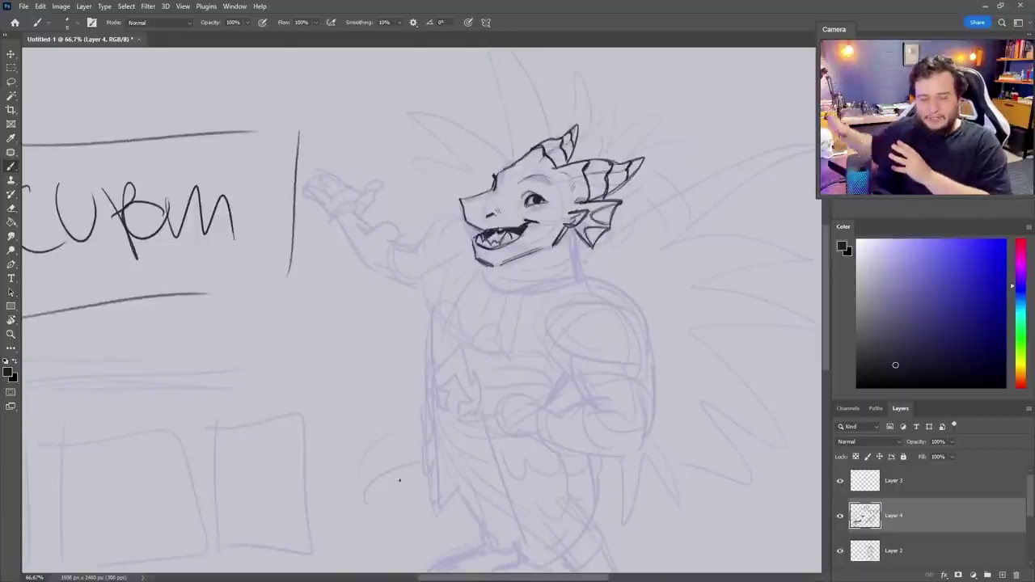
Ink the high collar below the jaw and the armoured pads on both shoulders
{"action": "mouse_move", "coordinate": [522, 297]}
{"action": "left_mouse_down"}
{"action": "mouse_move", "coordinate": [494, 272]}
{"action": "mouse_move", "coordinate": [555, 226]}
{"action": "left_mouse_up"}
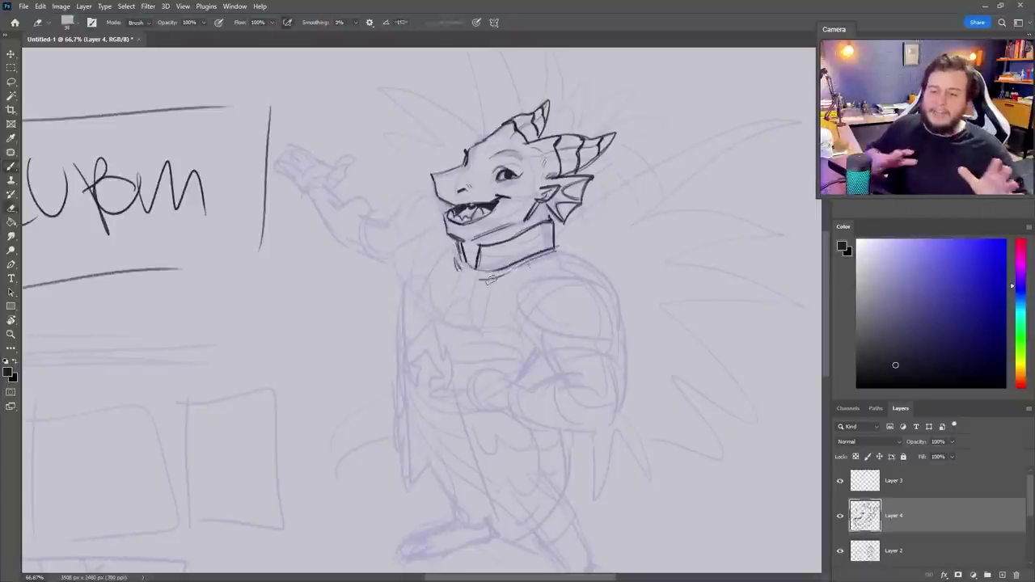
{"action": "mouse_move", "coordinate": [456, 271]}
{"action": "left_mouse_down"}
{"action": "mouse_move", "coordinate": [557, 246]}
{"action": "mouse_move", "coordinate": [566, 328]}
{"action": "left_mouse_up"}
{"action": "left_click_drag", "start_coordinate": [558, 247], "coordinate": [595, 340]}
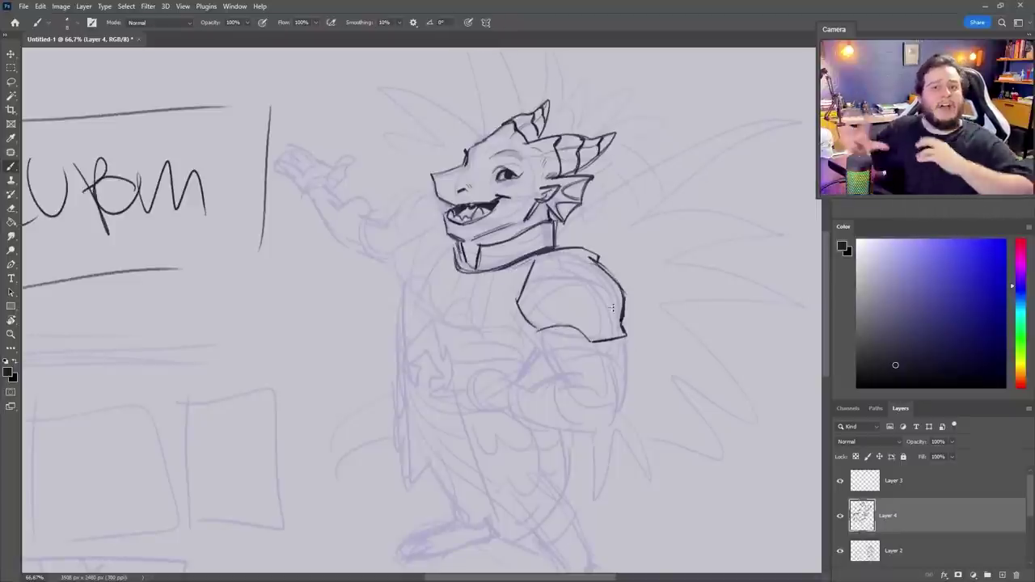
{"action": "left_click_drag", "start_coordinate": [396, 231], "coordinate": [444, 252]}
Ink both arms, the hand on the hip and the scaled belly, and detail the coat's front
{"action": "left_click_drag", "start_coordinate": [588, 341], "coordinate": [551, 281]}
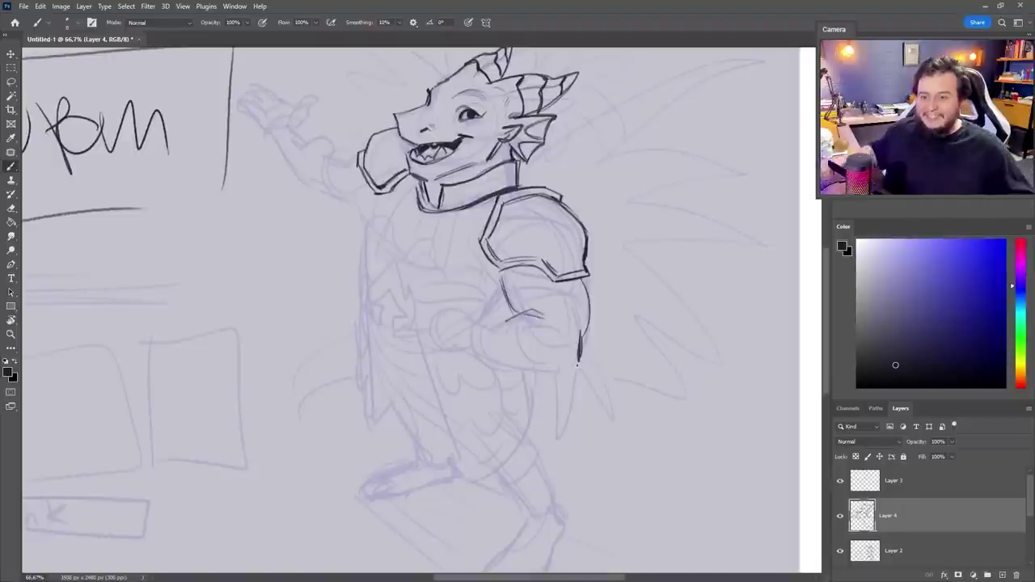
{"action": "left_click_drag", "start_coordinate": [578, 365], "coordinate": [551, 368]}
{"action": "left_click_drag", "start_coordinate": [495, 322], "coordinate": [483, 374]}
{"action": "left_click_drag", "start_coordinate": [489, 327], "coordinate": [493, 368]}
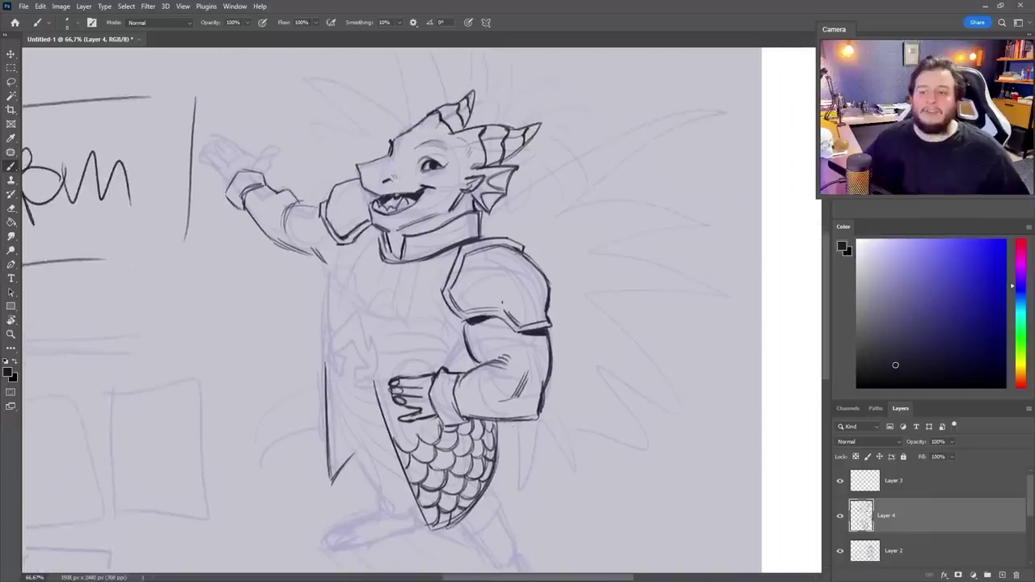
{"action": "left_click_drag", "start_coordinate": [319, 270], "coordinate": [429, 332]}
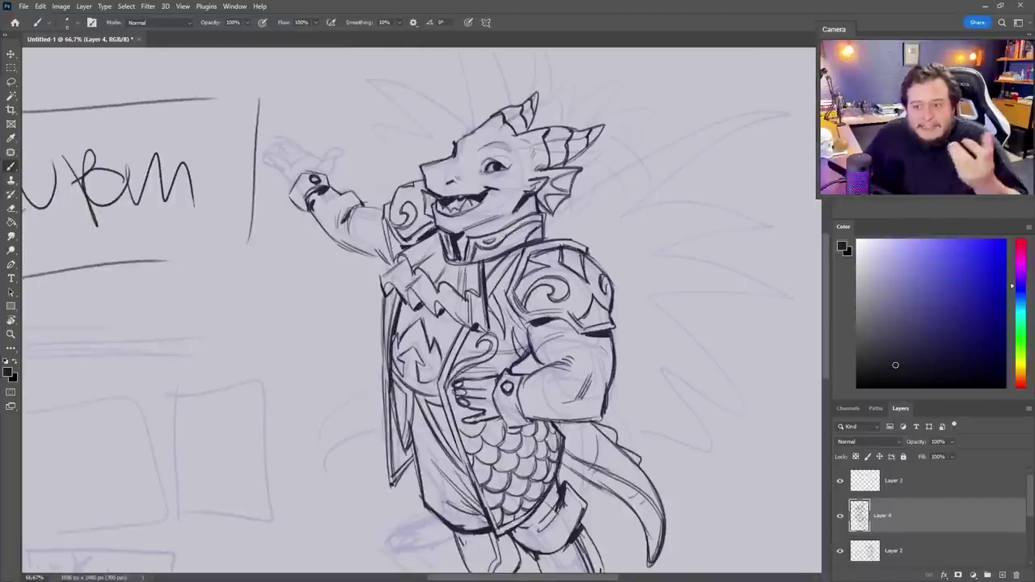
Ink the coat's hanging sash, the legs with open-toed shoes and the raised hand, adding the strap on the front shoe
{"action": "scroll", "coordinate": [420, 308], "scroll_direction": "down", "scroll_amount": 5}
{"action": "scroll", "coordinate": [421, 307], "scroll_direction": "up", "scroll_amount": 2}
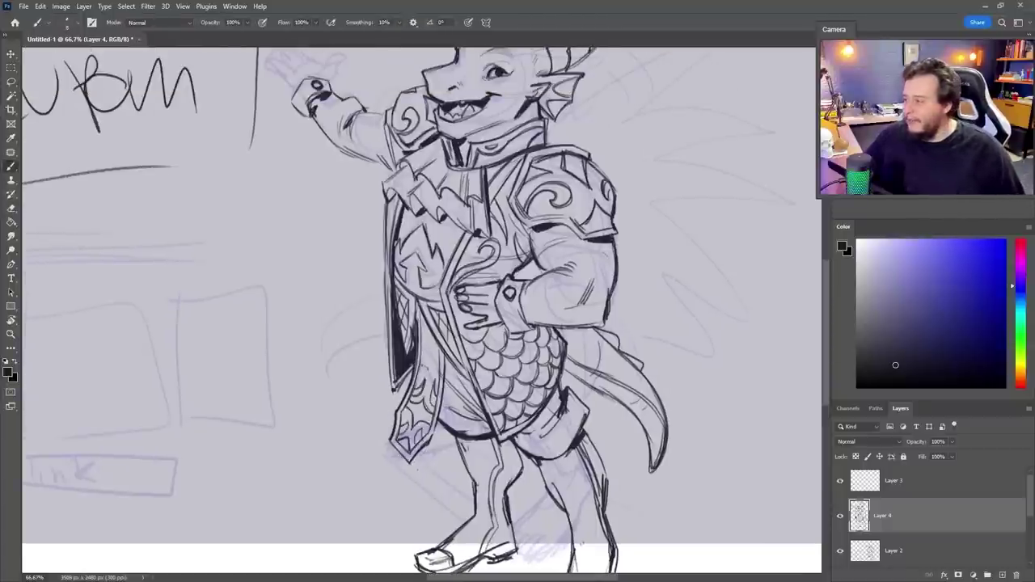
{"action": "scroll", "coordinate": [420, 308], "scroll_direction": "down", "scroll_amount": 3}
{"action": "scroll", "coordinate": [420, 242], "scroll_direction": "up", "scroll_amount": 3}
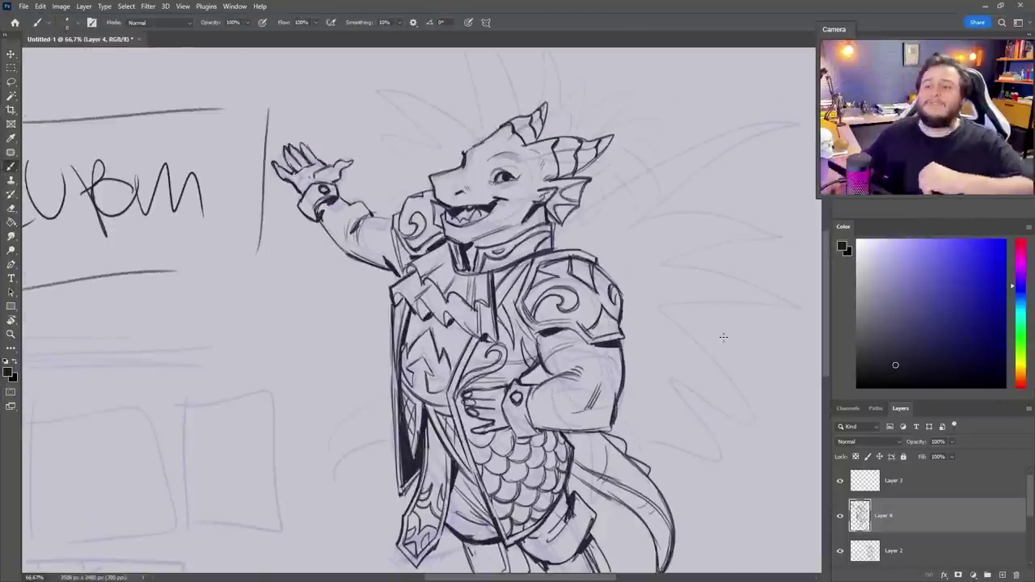
{"action": "scroll", "coordinate": [723, 337], "scroll_direction": "down", "scroll_amount": 2}
{"action": "scroll", "coordinate": [722, 338], "scroll_direction": "up", "scroll_amount": 1}
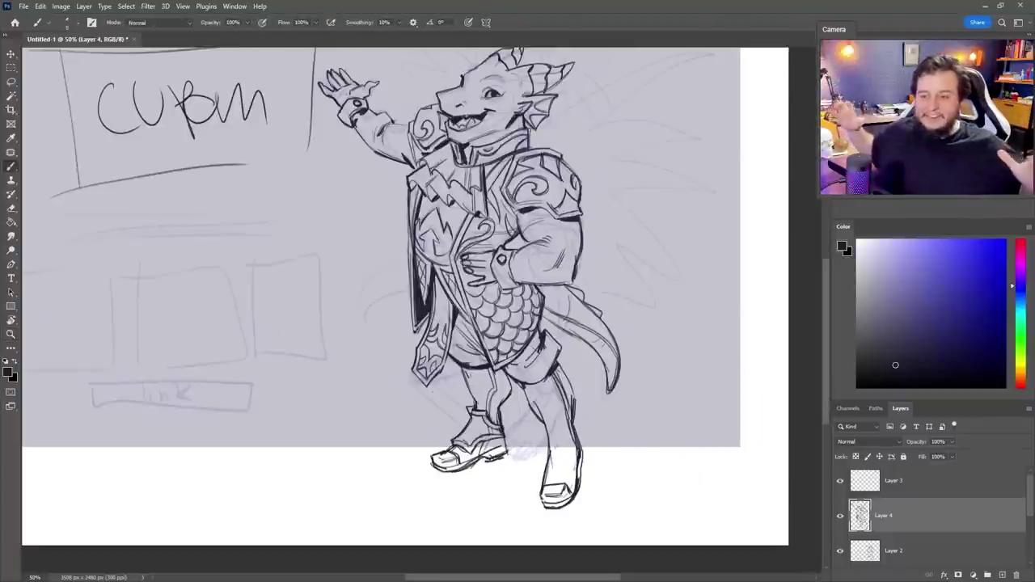
{"action": "mouse_move", "coordinate": [545, 435]}
{"action": "left_mouse_down"}
{"action": "mouse_move", "coordinate": [583, 447]}
{"action": "mouse_move", "coordinate": [575, 479]}
{"action": "left_mouse_up"}
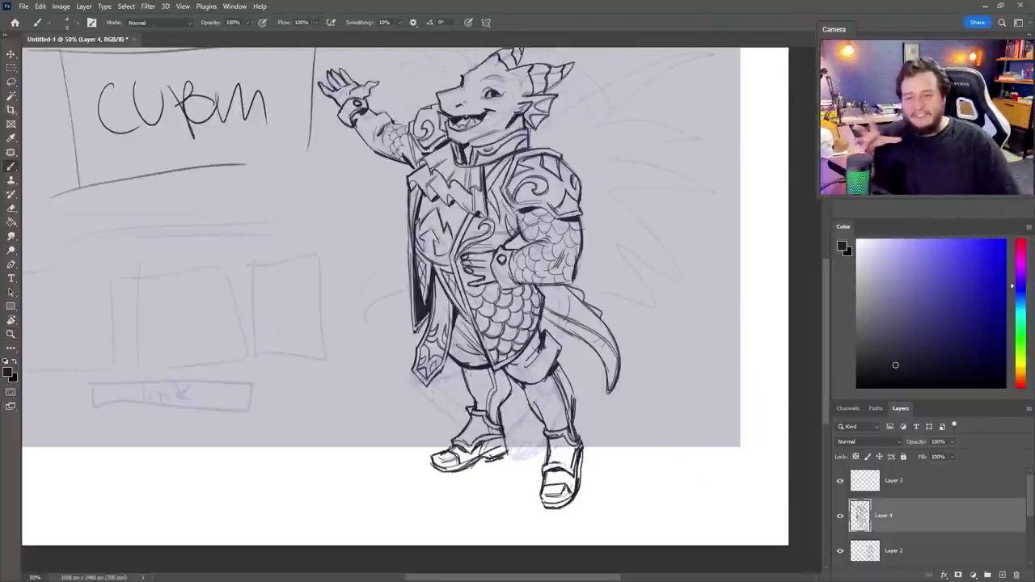
Draw the helmet band around the dragon's brow and cheek on a new layer
{"action": "left_click_drag", "start_coordinate": [511, 239], "coordinate": [505, 310]}
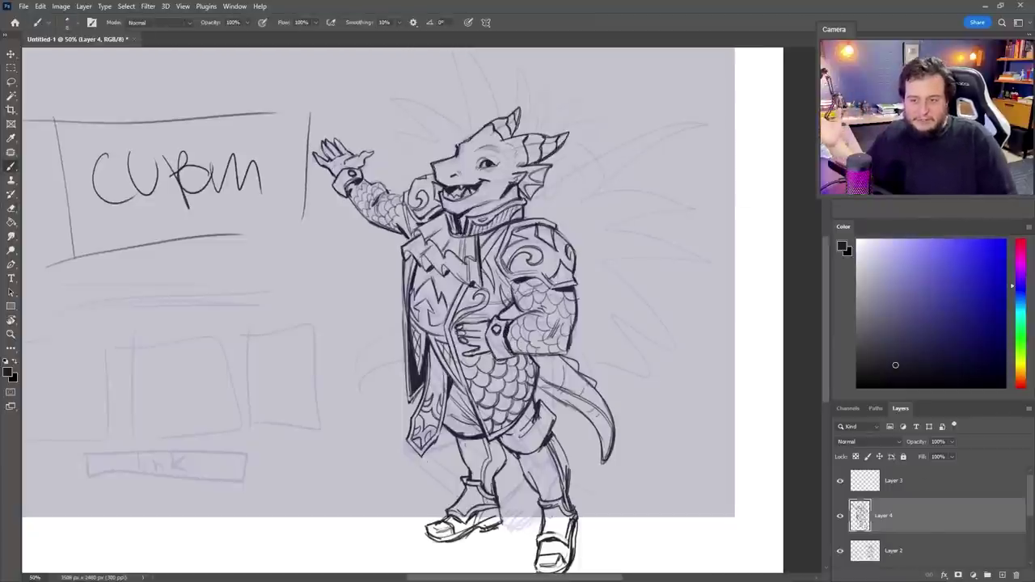
{"action": "key", "text": "ctrl+plus"}
{"action": "key", "text": "ctrl+shift+alt+e"}
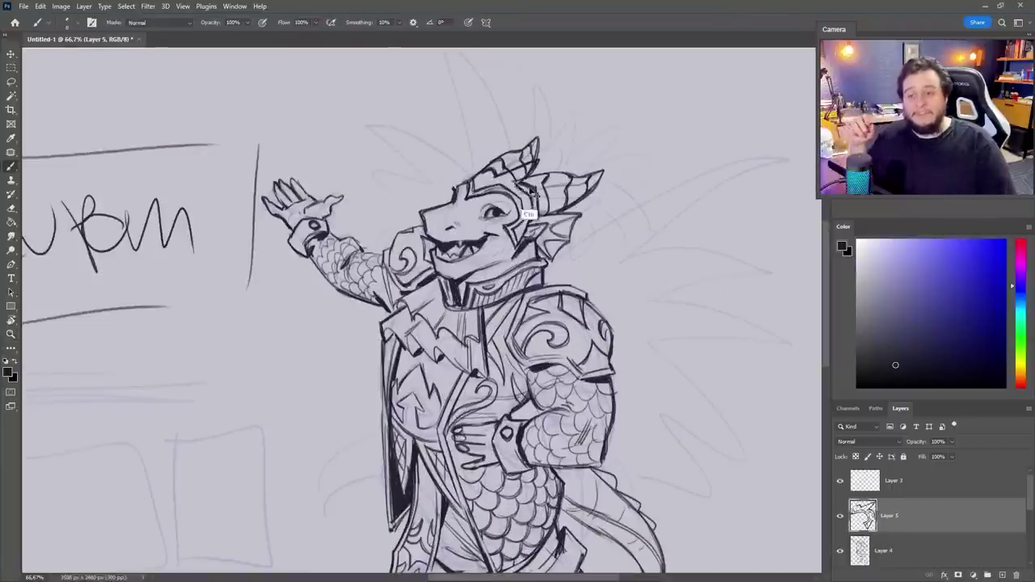
Draw a crest of feathers fanning out behind the horns on another new layer
{"action": "left_click_drag", "start_coordinate": [525, 242], "coordinate": [513, 311]}
{"action": "key", "text": "ctrl+shift+alt+n"}
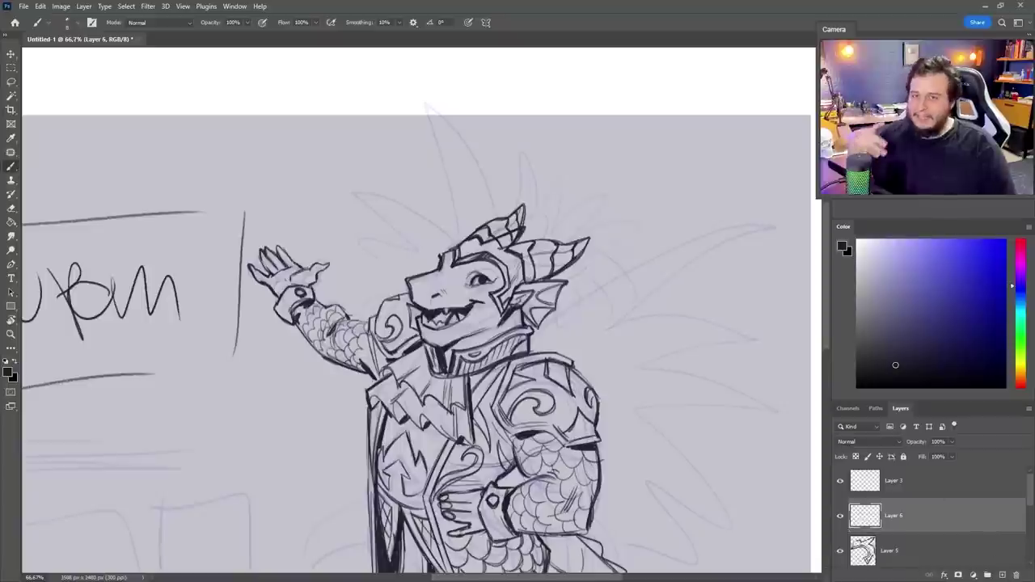
{"action": "left_click_drag", "start_coordinate": [526, 223], "coordinate": [534, 169]}
{"action": "left_click_drag", "start_coordinate": [535, 224], "coordinate": [544, 173]}
{"action": "left_click_drag", "start_coordinate": [546, 228], "coordinate": [558, 183]}
{"action": "left_click_drag", "start_coordinate": [556, 230], "coordinate": [567, 188]}
{"action": "left_click_drag", "start_coordinate": [524, 231], "coordinate": [519, 171]}
{"action": "mouse_move", "coordinate": [566, 225]}
{"action": "left_mouse_down"}
{"action": "mouse_move", "coordinate": [606, 189]}
{"action": "mouse_move", "coordinate": [555, 150]}
{"action": "left_mouse_up"}
{"action": "left_click_drag", "start_coordinate": [570, 247], "coordinate": [619, 241]}
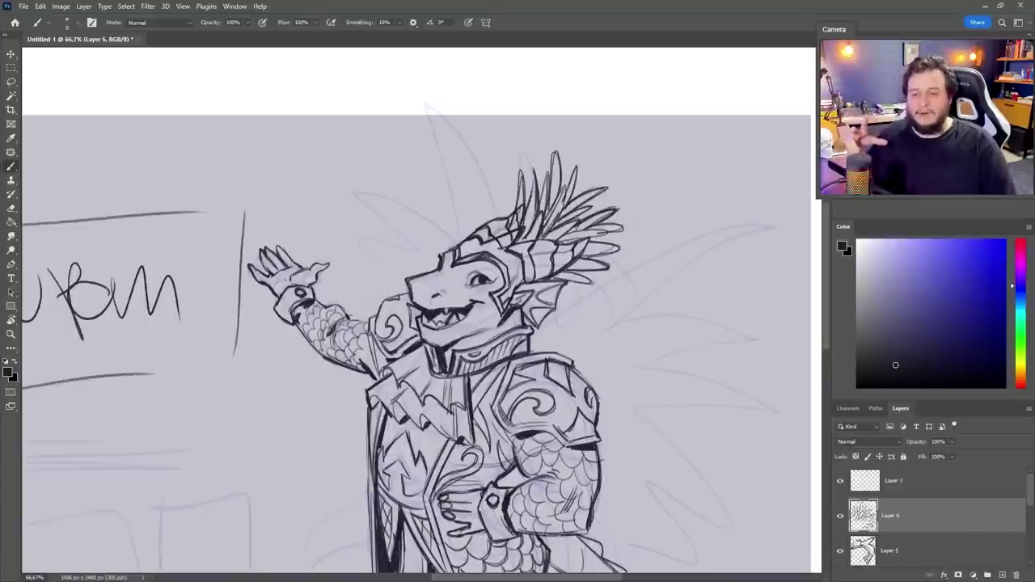
Draw the long back feathers on Layer 3, fanning out on both sides of the head and behind the body
{"action": "key", "text": "ctrl+minus"}
{"action": "key", "text": "alt+bracketright"}
{"action": "left_click_drag", "start_coordinate": [553, 234], "coordinate": [712, 161]}
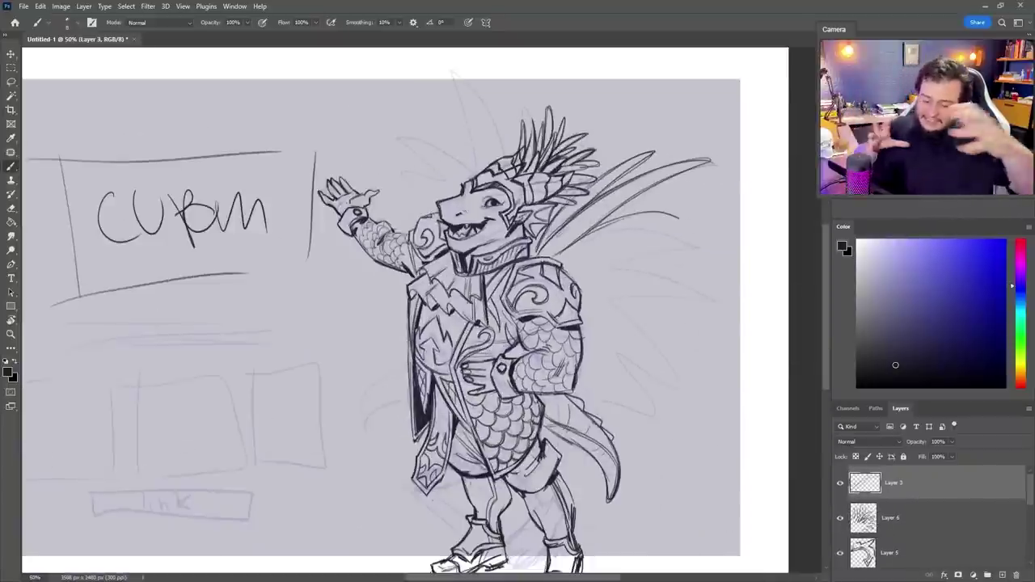
{"action": "left_click_drag", "start_coordinate": [578, 279], "coordinate": [718, 215]}
{"action": "mouse_move", "coordinate": [615, 324]}
{"action": "left_mouse_down"}
{"action": "mouse_move", "coordinate": [497, 266]}
{"action": "mouse_move", "coordinate": [602, 335]}
{"action": "left_mouse_up"}
{"action": "left_click_drag", "start_coordinate": [493, 260], "coordinate": [544, 377]}
{"action": "left_click_drag", "start_coordinate": [404, 243], "coordinate": [461, 316]}
{"action": "left_click_drag", "start_coordinate": [413, 212], "coordinate": [331, 134]}
{"action": "left_click_drag", "start_coordinate": [396, 208], "coordinate": [334, 158]}
Clean up stray feather lines and fill the gaps in the back plumage with additional feathers around the head and body
{"action": "key", "text": "e"}
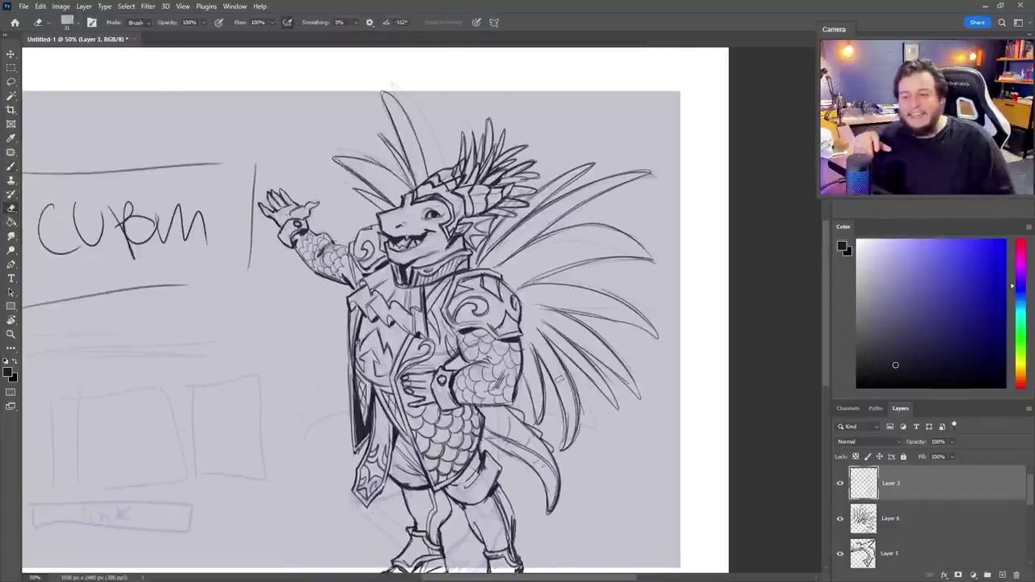
{"action": "left_click_drag", "start_coordinate": [391, 83], "coordinate": [463, 113]}
{"action": "key", "text": "b"}
{"action": "left_click_drag", "start_coordinate": [421, 243], "coordinate": [502, 162]}
{"action": "left_click_drag", "start_coordinate": [526, 283], "coordinate": [558, 368]}
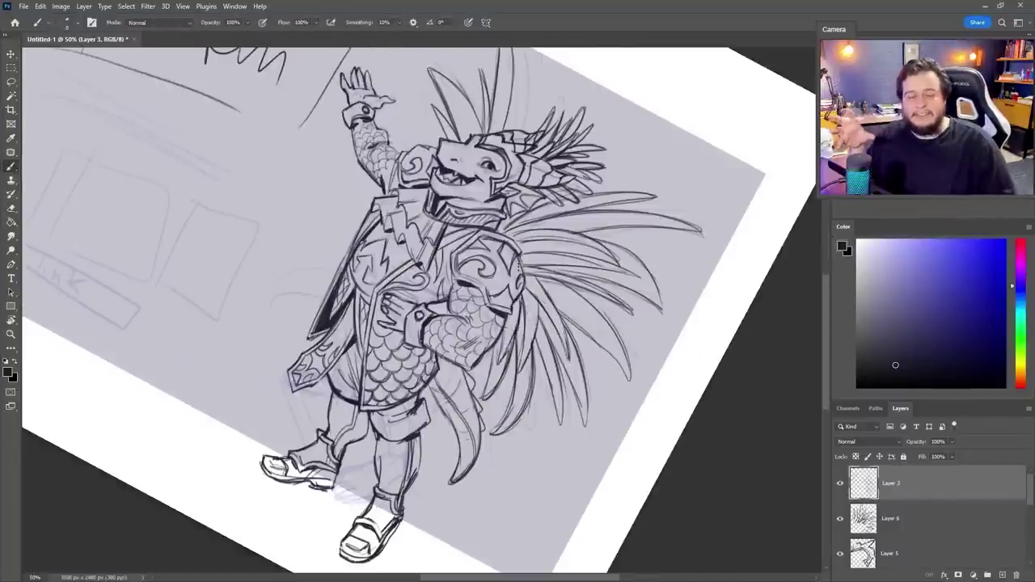
{"action": "left_click_drag", "start_coordinate": [502, 161], "coordinate": [421, 242]}
{"action": "left_click_drag", "start_coordinate": [420, 117], "coordinate": [457, 179]}
{"action": "left_click_drag", "start_coordinate": [473, 107], "coordinate": [487, 154]}
{"action": "left_click_drag", "start_coordinate": [584, 159], "coordinate": [634, 123]}
{"action": "left_click_drag", "start_coordinate": [602, 204], "coordinate": [693, 178]}
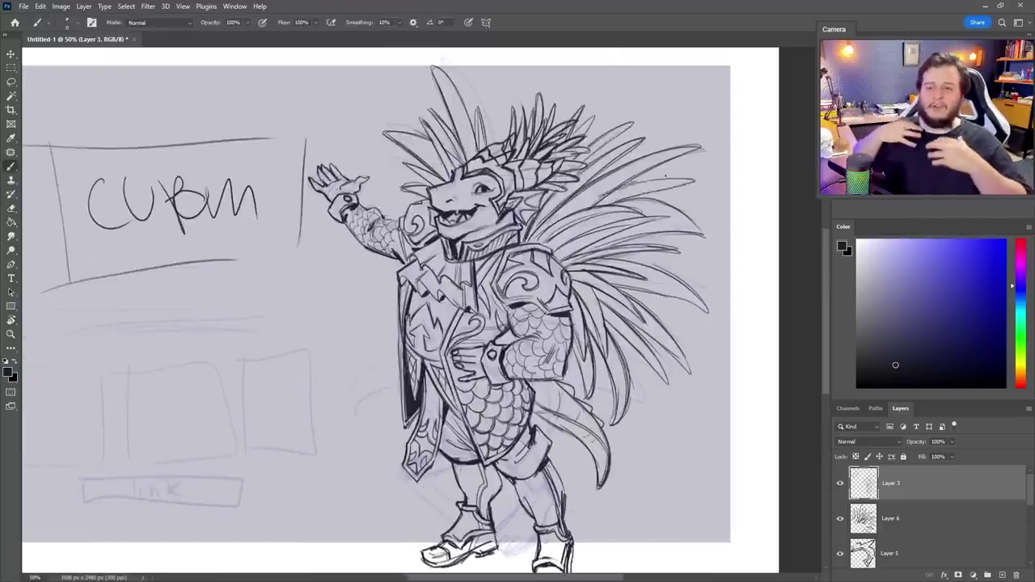
Draw overlapping scales on both lower legs, working on Layer 4
{"action": "mouse_move", "coordinate": [689, 308]}
{"action": "left_mouse_down"}
{"action": "mouse_move", "coordinate": [585, 535]}
{"action": "mouse_move", "coordinate": [685, 261]}
{"action": "mouse_move", "coordinate": [104, 311]}
{"action": "mouse_move", "coordinate": [679, 236]}
{"action": "left_mouse_up"}
{"action": "key", "text": "e"}
{"action": "key", "text": "b"}
{"action": "scroll", "coordinate": [517, 485], "scroll_direction": "up", "scroll_amount": 1}
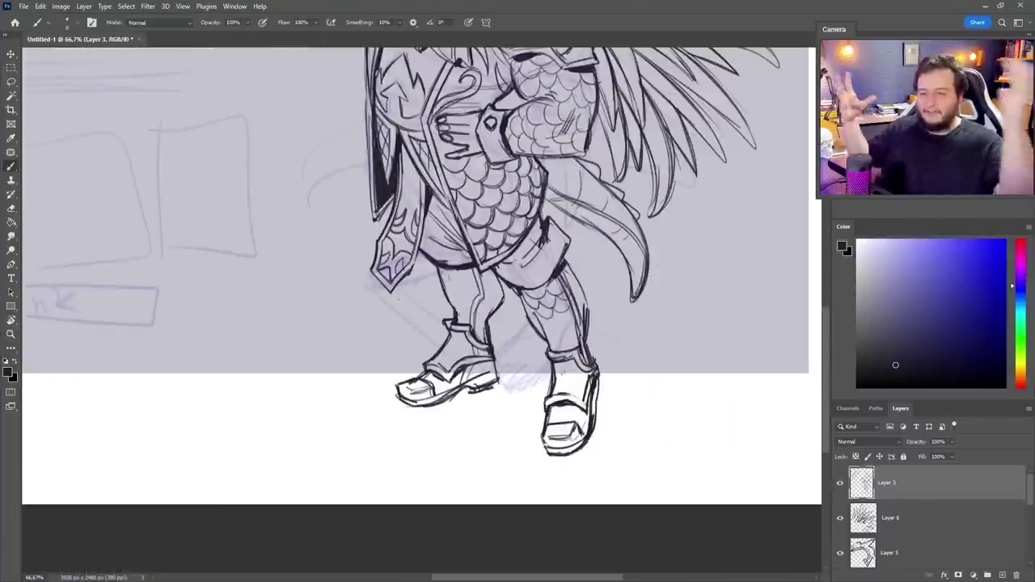
{"action": "left_click", "coordinate": [885, 483]}
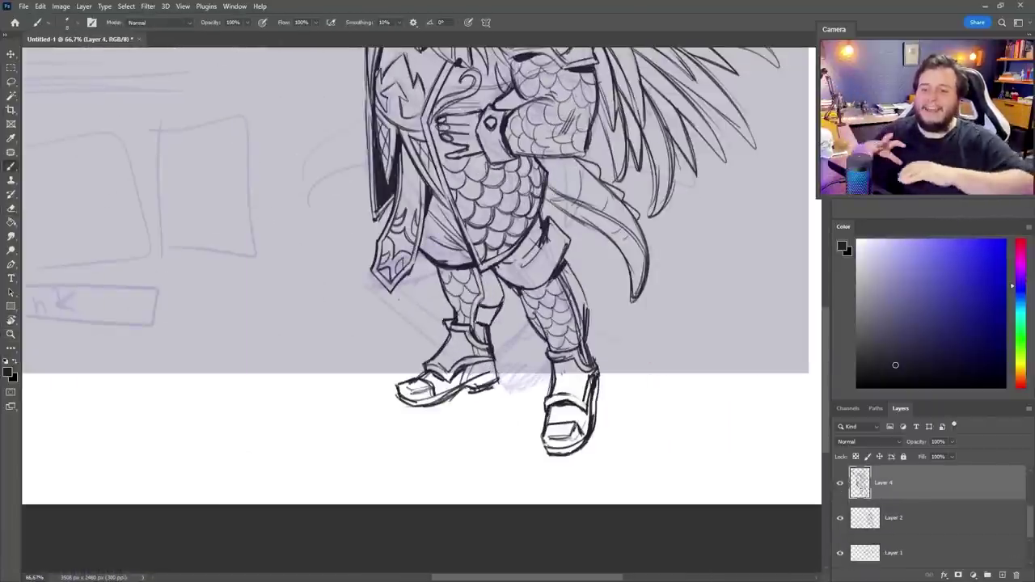
Refine the soles, heels and toe edges of both shoes and add the shin guard on the front leg
{"action": "left_click_drag", "start_coordinate": [398, 395], "coordinate": [501, 380]}
{"action": "left_click_drag", "start_coordinate": [595, 372], "coordinate": [602, 404]}
{"action": "left_click_drag", "start_coordinate": [546, 446], "coordinate": [591, 437]}
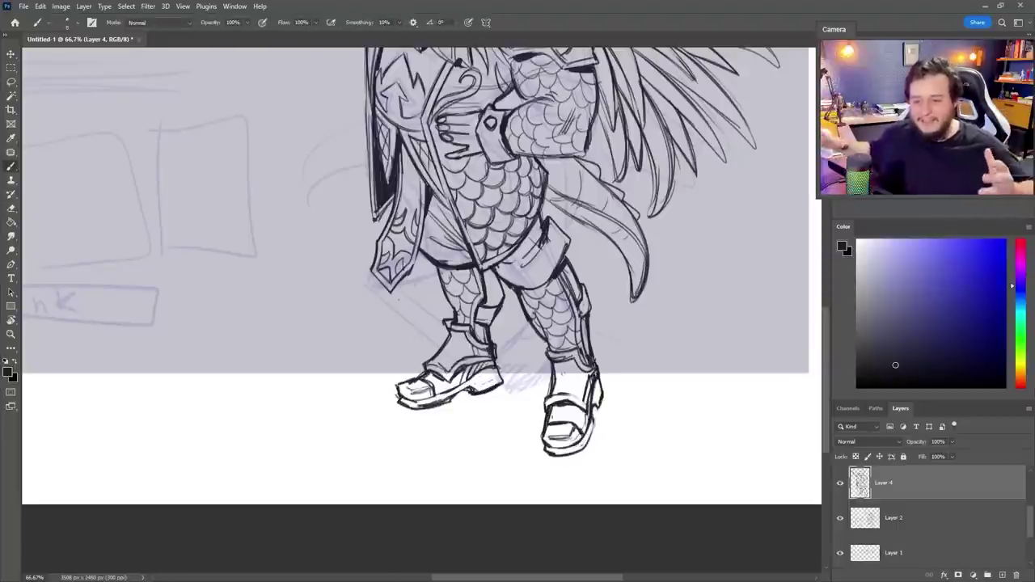
{"action": "scroll", "coordinate": [421, 324], "scroll_direction": "down", "scroll_amount": 1}
{"action": "left_click_drag", "start_coordinate": [510, 340], "coordinate": [564, 425]}
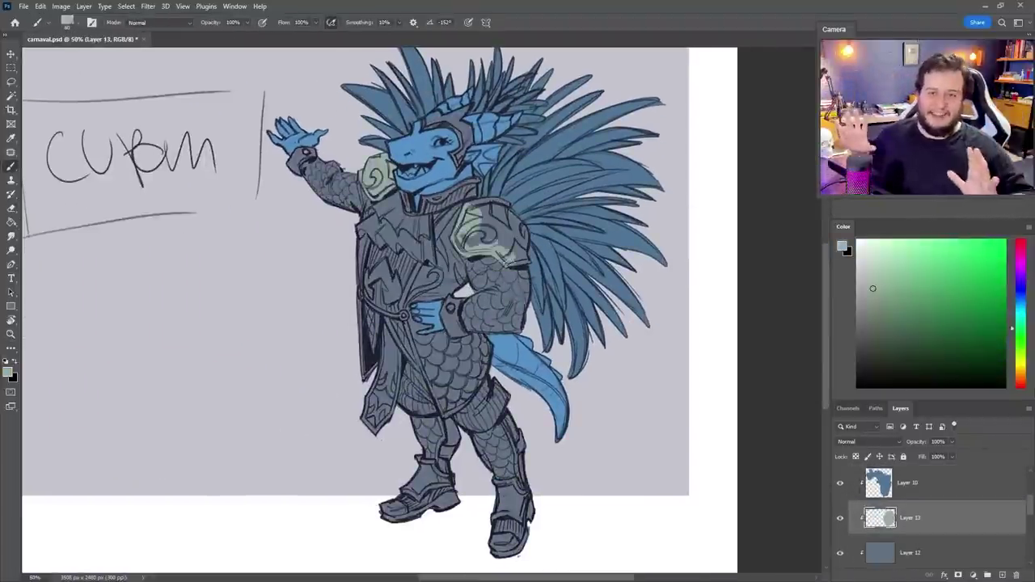
Paint the pale grey-green trim on Layer 13 across the shoulder pads, collar, coat edges, chest emblem, cuffs and shoes
{"action": "key", "text": "ctrl+plus"}
{"action": "scroll", "coordinate": [389, 307], "scroll_direction": "down", "scroll_amount": 2}
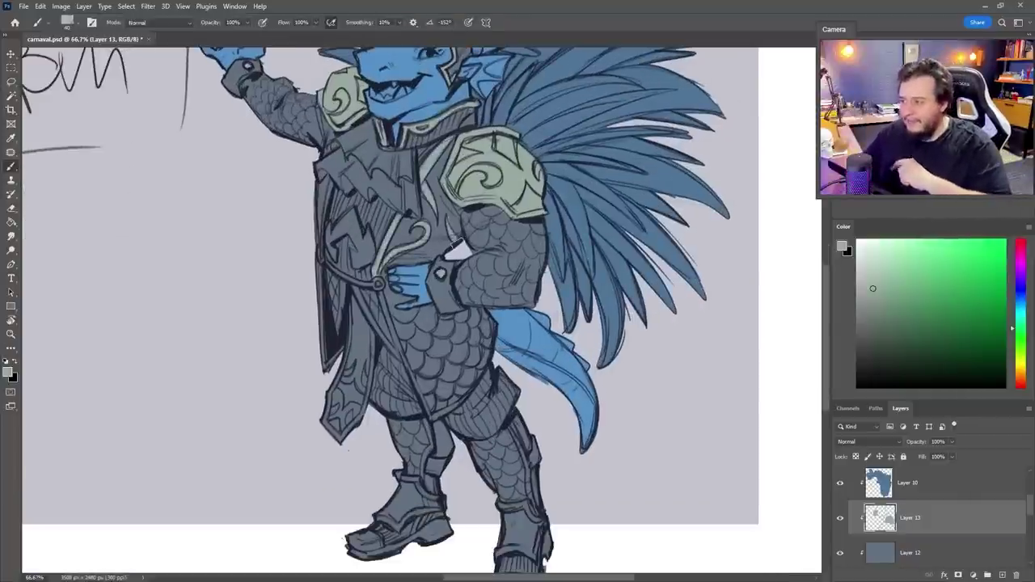
{"action": "scroll", "coordinate": [406, 368], "scroll_direction": "down", "scroll_amount": 3}
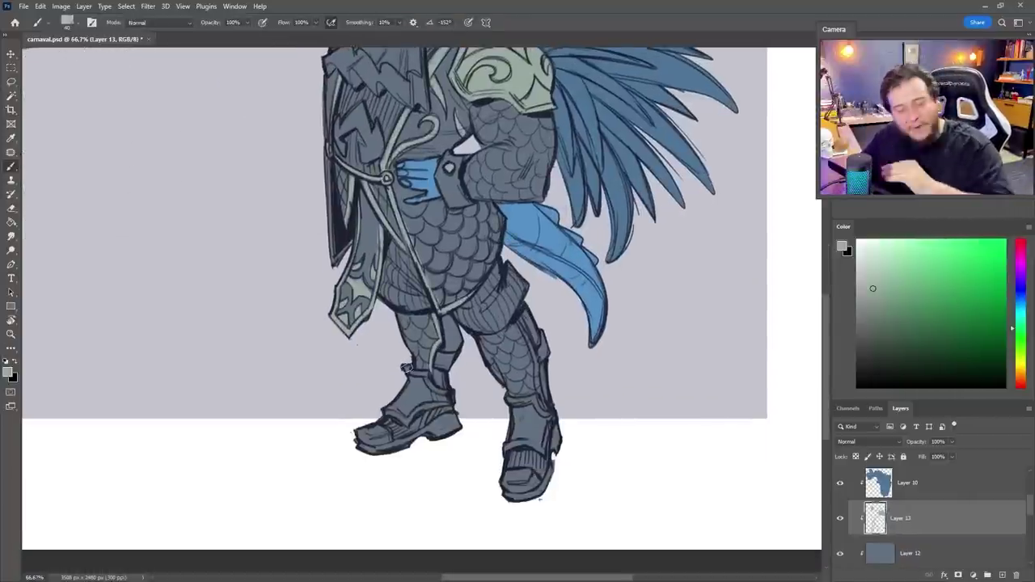
{"action": "key", "text": "ctrl+minus"}
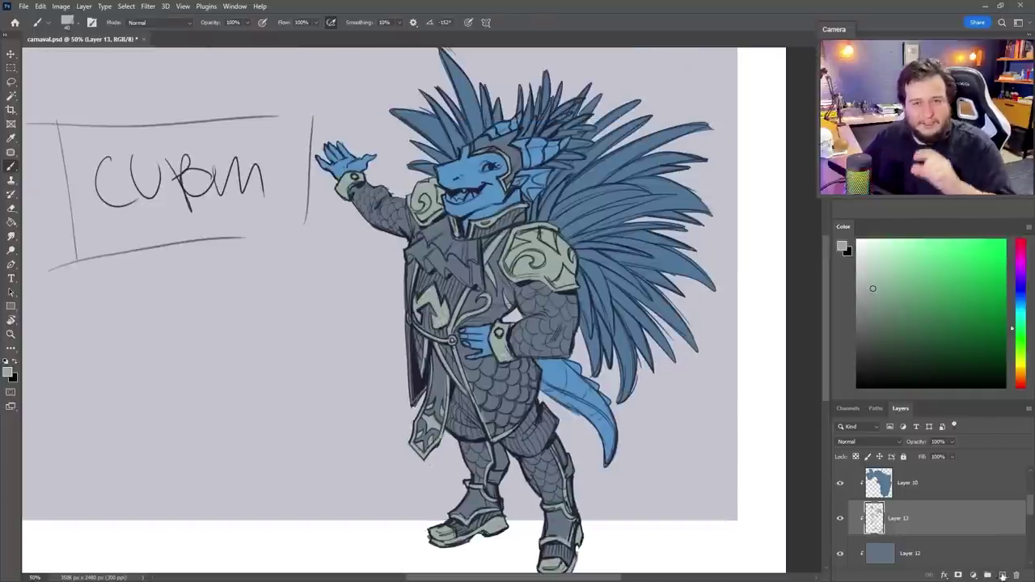
Shift the costume's base colour on Layer 12 to a saturated light blue with Hue/Saturation, with Lightness at +46
{"action": "key", "text": "ctrl+u"}
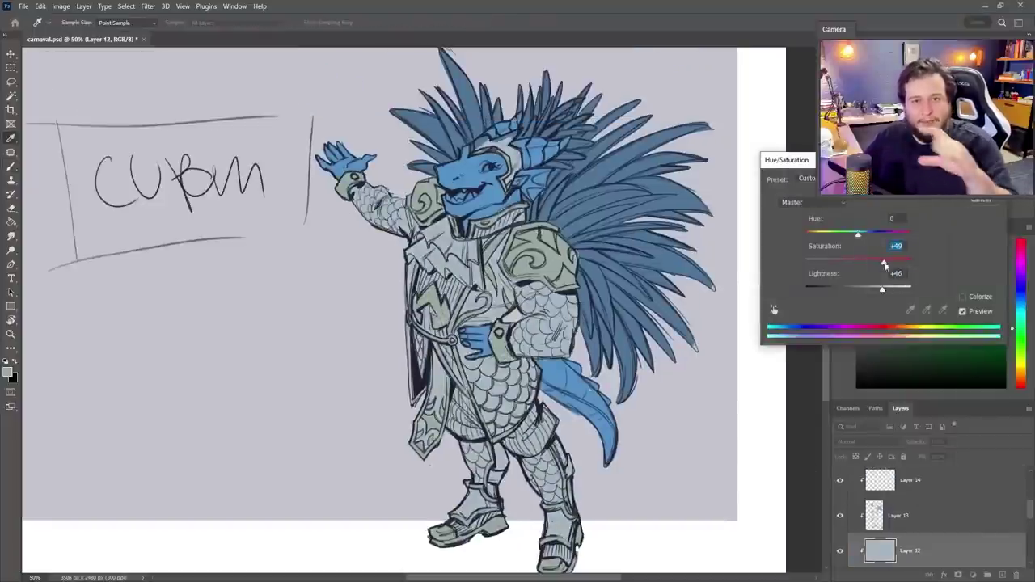
{"action": "left_click_drag", "start_coordinate": [884, 265], "coordinate": [897, 265]}
{"action": "key", "text": "Return"}
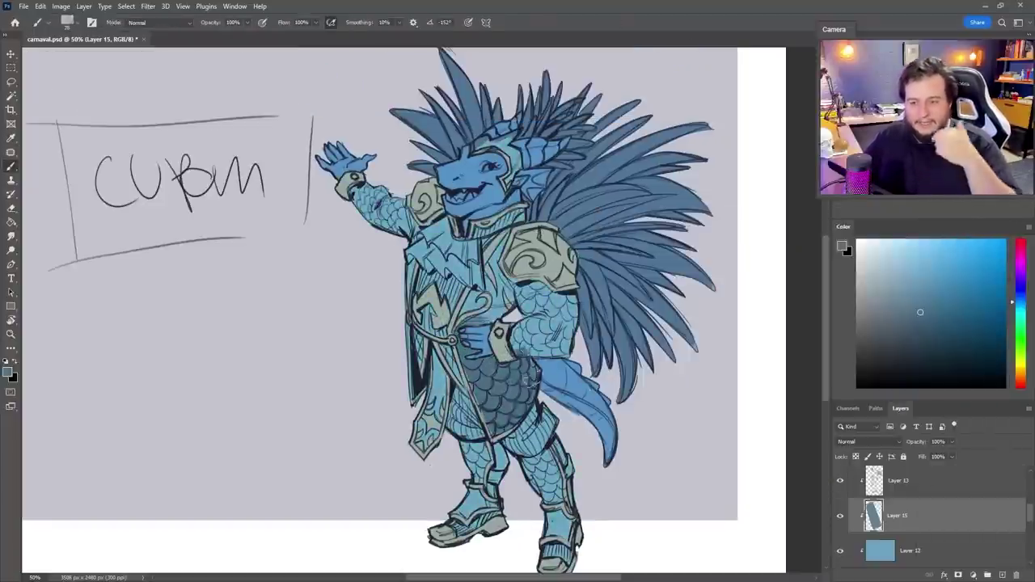
Paint the coat dark teal and shade the scaled sleeves, belly and lower legs with bright green on Layer 15
{"action": "key", "text": "ctrl+minus"}
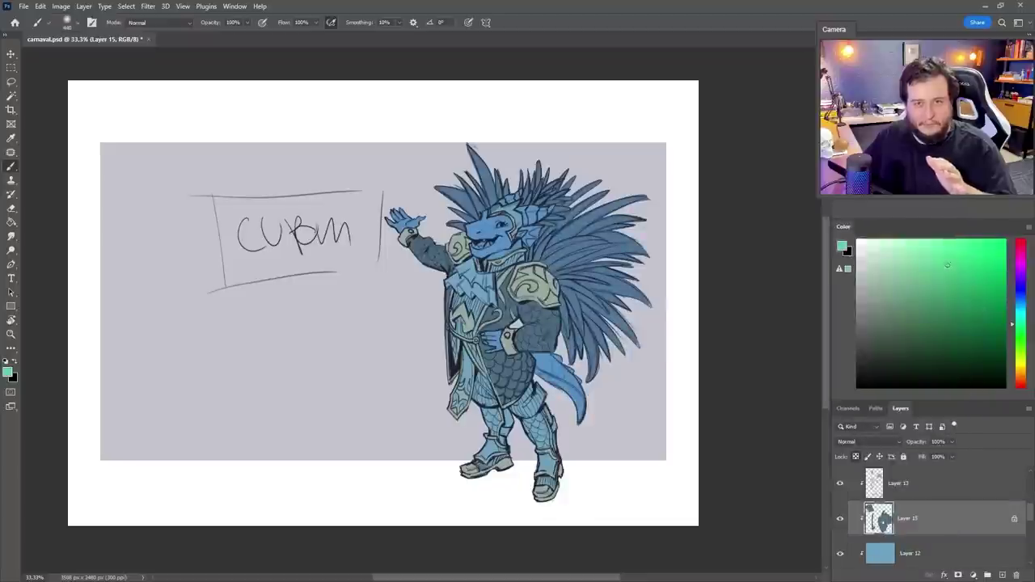
{"action": "key", "text": "ctrl+plus"}
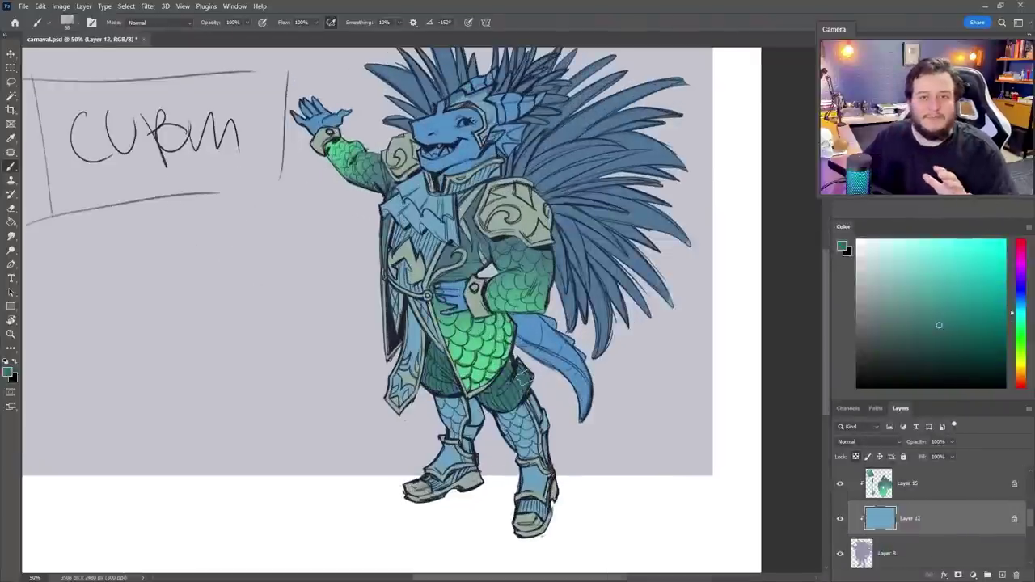
{"action": "left_click", "coordinate": [906, 482]}
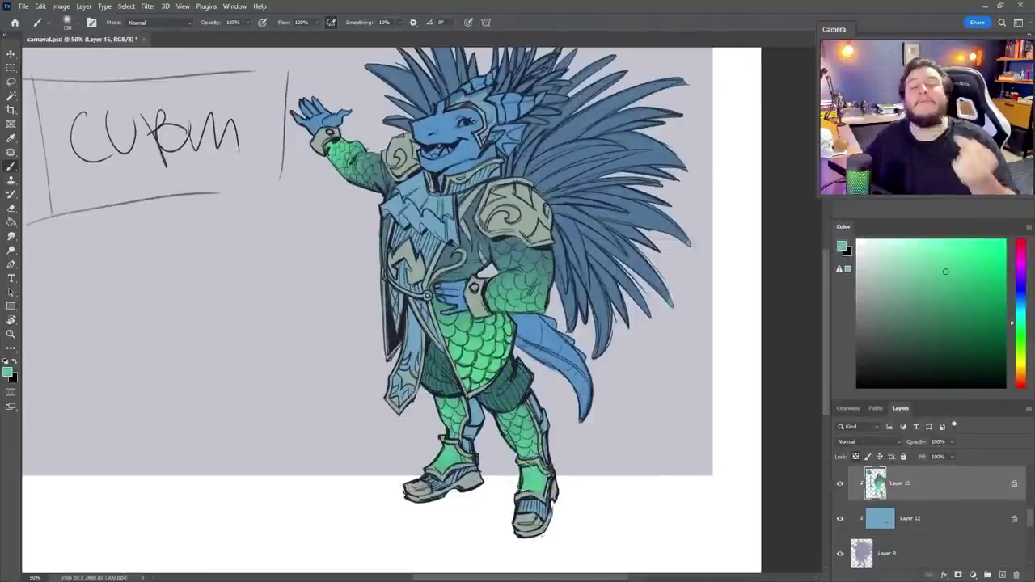
Paint the chest panel, coat lining and boot parts dark grey on new Layer 16, and colour the hanging sash green on Layer 15
{"action": "key", "text": "ctrl+shift+n"}
{"action": "right_click", "coordinate": [574, 202]}
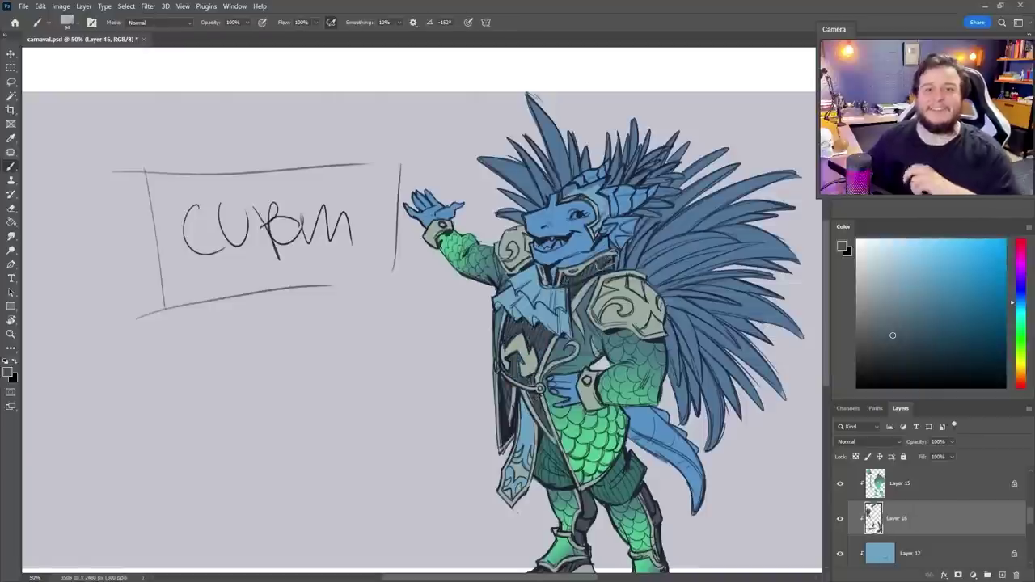
{"action": "right_click", "coordinate": [582, 213]}
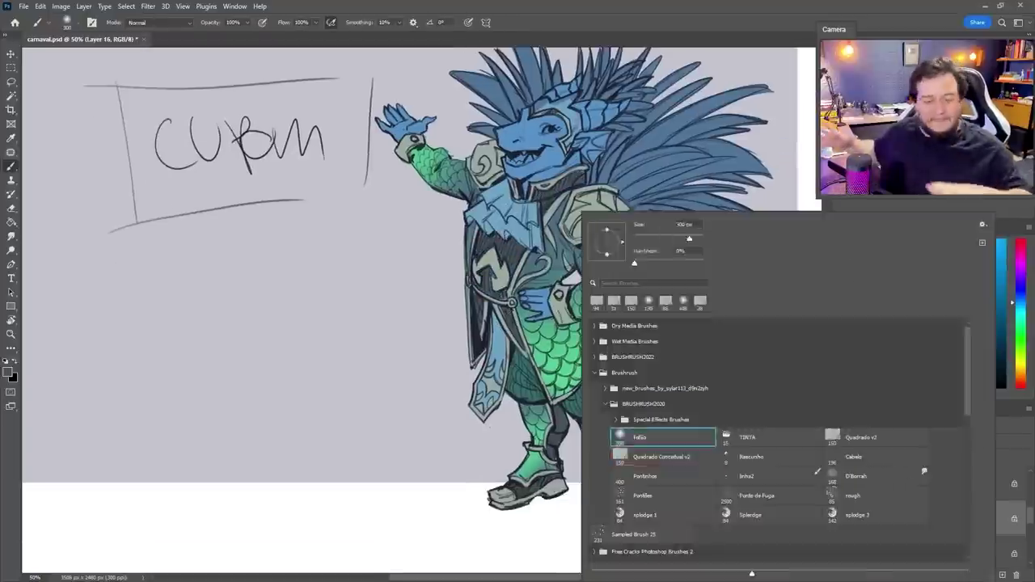
{"action": "key", "text": "Escape"}
{"action": "left_click_drag", "start_coordinate": [518, 364], "coordinate": [486, 448]}
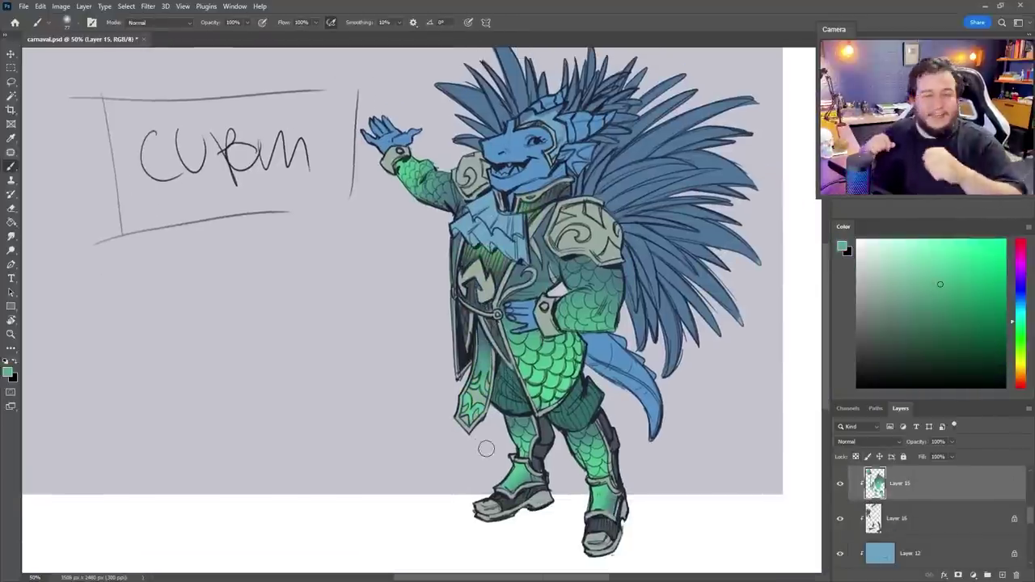
Paint the ruffled neckcloth pale mint green on new Layer 17 and erase the excess colour
{"action": "key", "text": "ctrl+shift+n"}
{"action": "right_click", "coordinate": [581, 209]}
{"action": "left_click_drag", "start_coordinate": [482, 210], "coordinate": [518, 243]}
{"action": "key", "text": "e"}
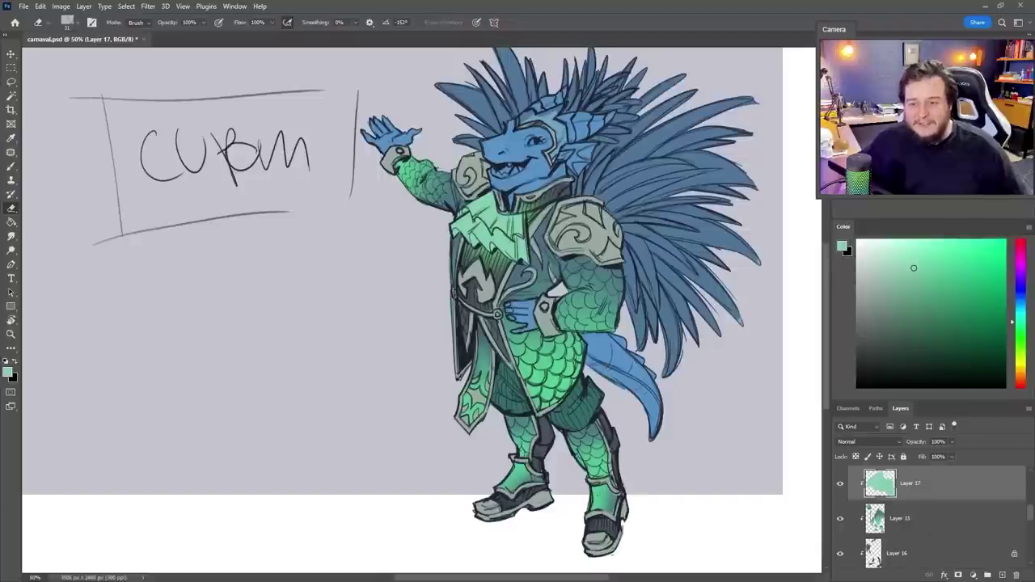
{"action": "scroll", "coordinate": [404, 307], "scroll_direction": "up", "scroll_amount": 1}
Brush soft pale cream over the raised palm, muzzle, jaw, ear fin and underside of the tail on Layer 9
{"action": "key", "text": "b"}
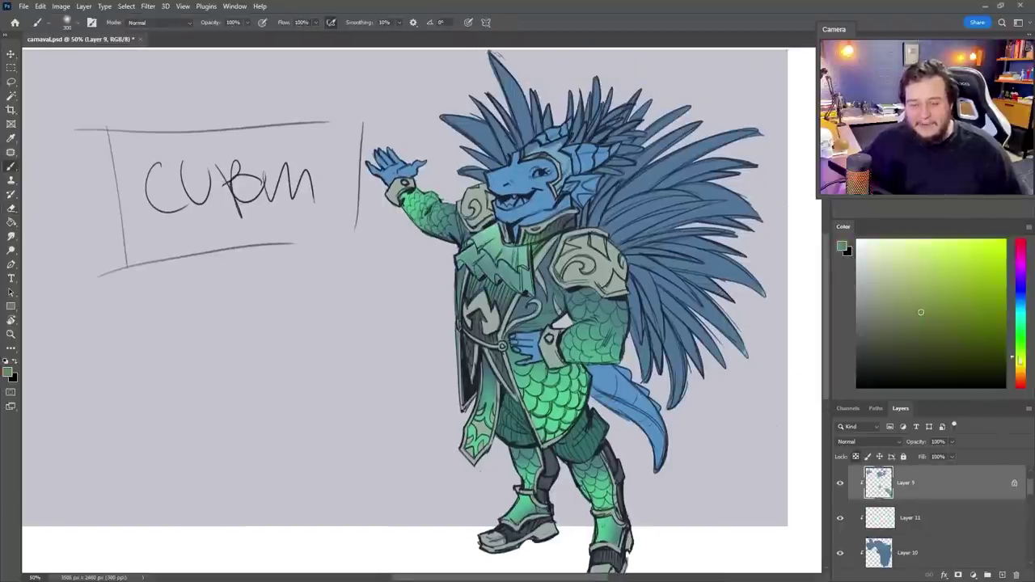
{"action": "right_click", "coordinate": [568, 212]}
{"action": "key", "text": "Return"}
{"action": "left_click_drag", "start_coordinate": [663, 243], "coordinate": [728, 340]}
{"action": "left_click_drag", "start_coordinate": [615, 388], "coordinate": [635, 488]}
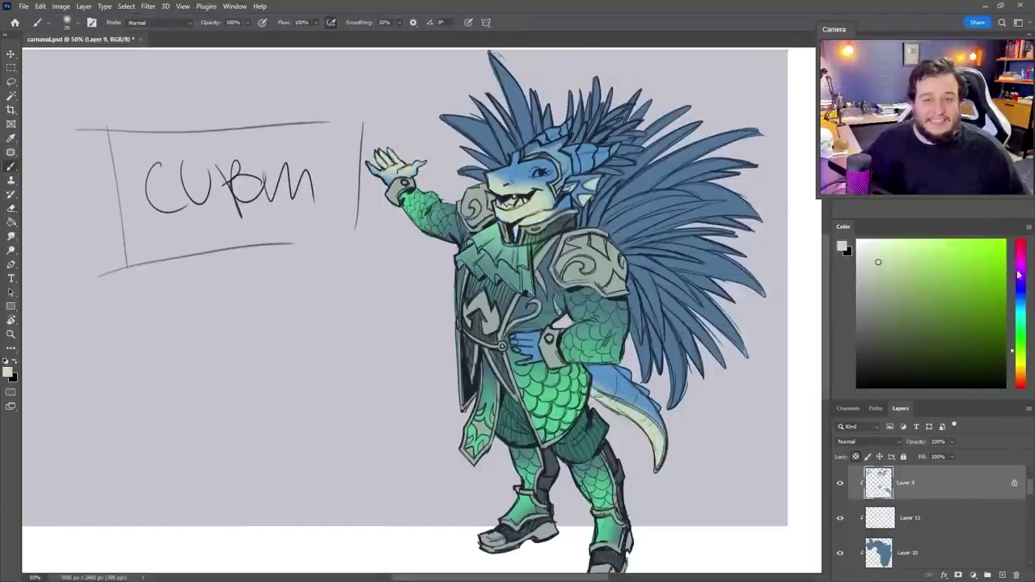
Paint the dragon's horns dark brown and its head guard bright green
{"action": "left_click", "coordinate": [1013, 377]}
{"action": "left_click", "coordinate": [901, 317]}
{"action": "left_click_drag", "start_coordinate": [576, 150], "coordinate": [614, 159]}
{"action": "left_click", "coordinate": [906, 483]}
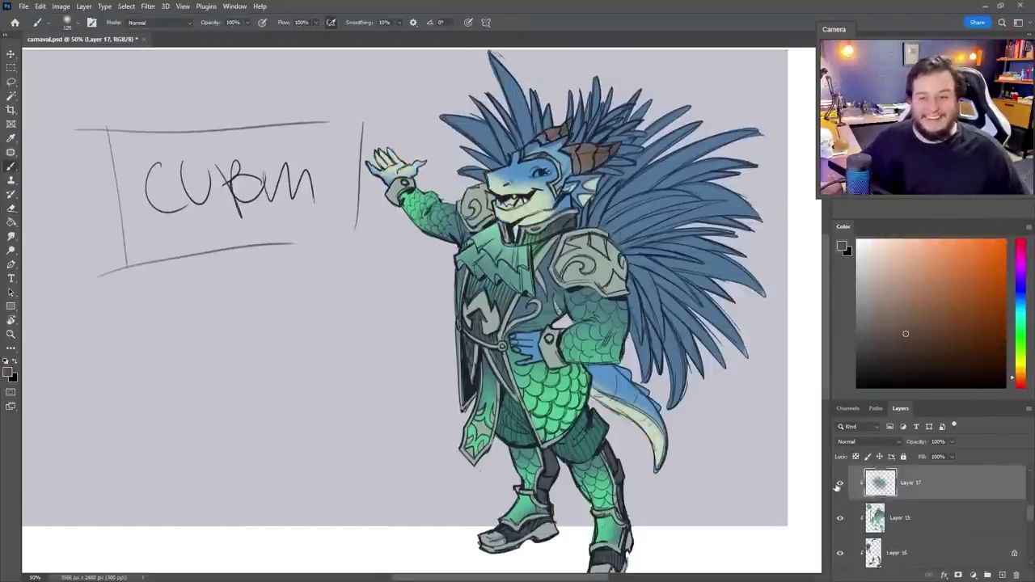
{"action": "left_click", "coordinate": [1012, 323]}
{"action": "left_click", "coordinate": [948, 267]}
{"action": "left_click_drag", "start_coordinate": [534, 146], "coordinate": [570, 178]}
Colour the crest feathers behind the horns bright cyan blue on new Layer 18
{"action": "key", "text": "ctrl+shift+n"}
{"action": "left_click", "coordinate": [1012, 307]}
{"action": "left_click", "coordinate": [964, 240]}
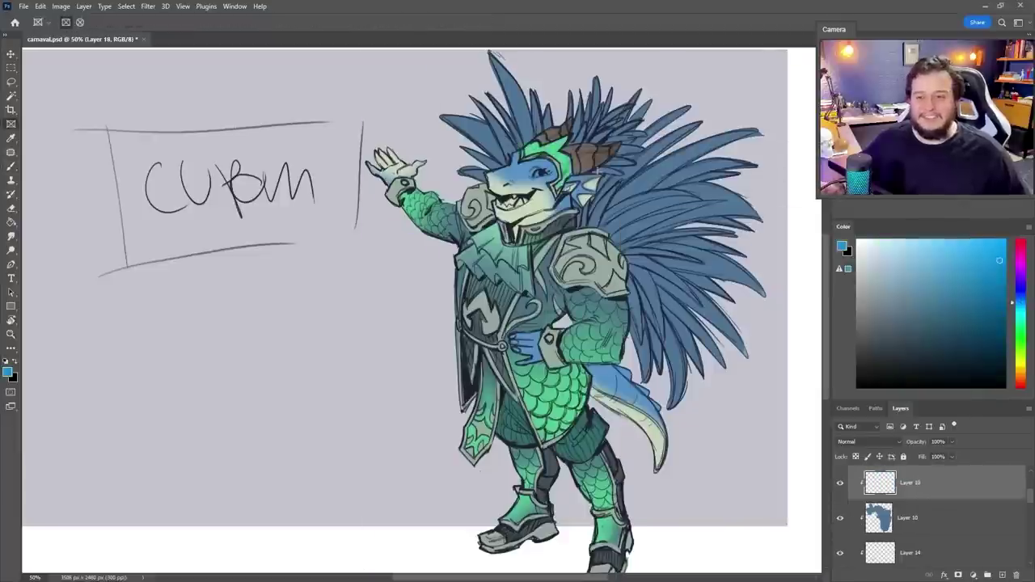
{"action": "left_click_drag", "start_coordinate": [607, 101], "coordinate": [647, 150]}
{"action": "left_click_drag", "start_coordinate": [583, 121], "coordinate": [647, 177]}
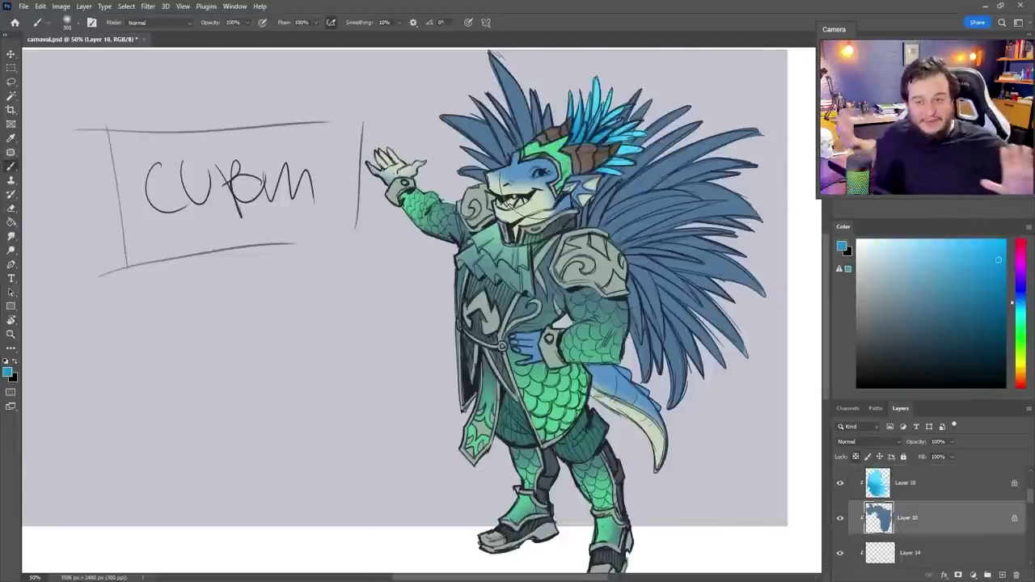
Paint the large feathers on Layer 10 in a gradient from green bases through bright blue to purple tips
{"action": "left_click_drag", "start_coordinate": [615, 243], "coordinate": [739, 92]}
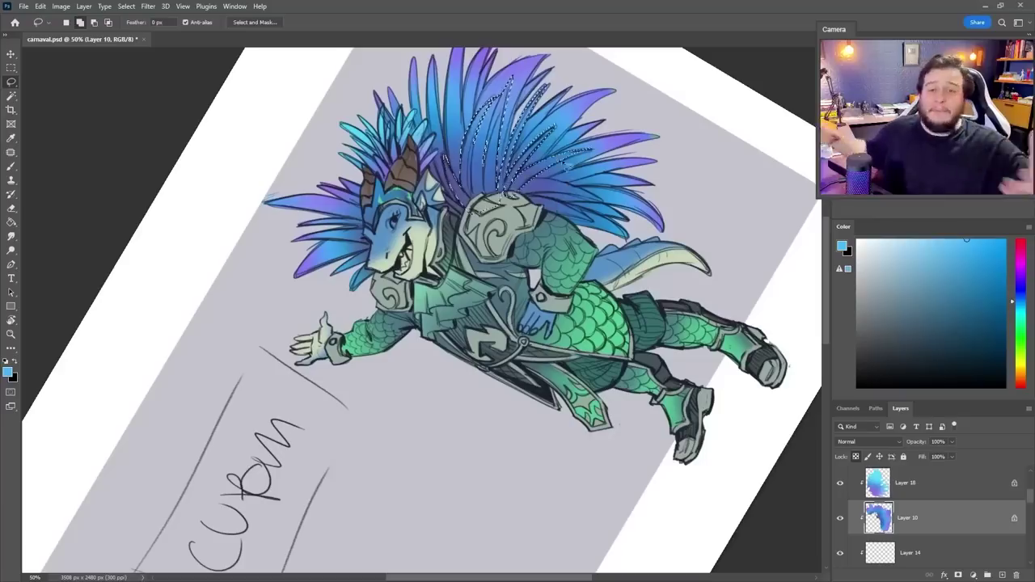
{"action": "key", "text": "Escape"}
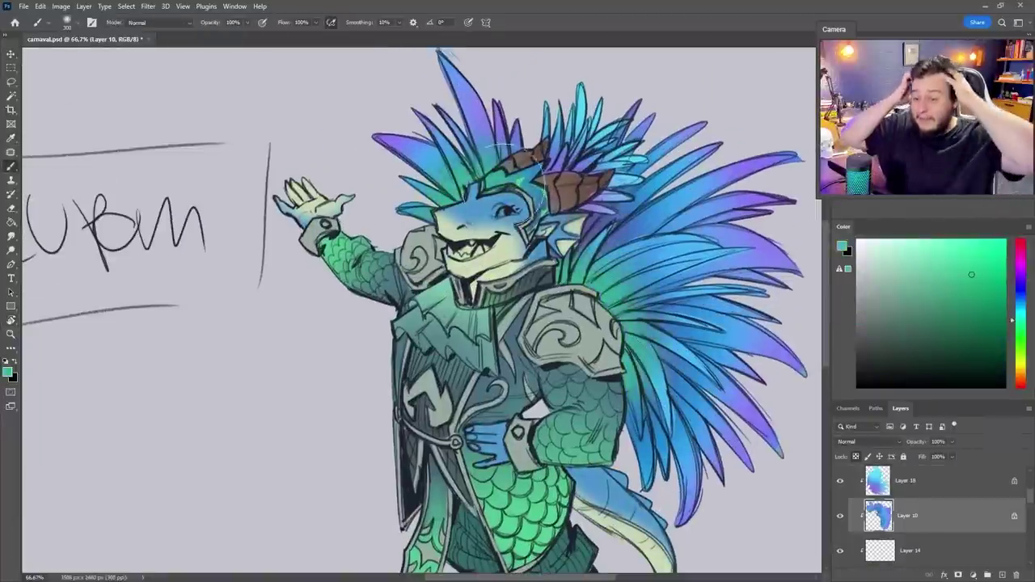
{"action": "key", "text": "e"}
{"action": "key", "text": "alt+bracketright"}
{"action": "key", "text": "b"}
{"action": "key", "text": "alt+bracketleft"}
{"action": "key", "text": "alt+bracketleft"}
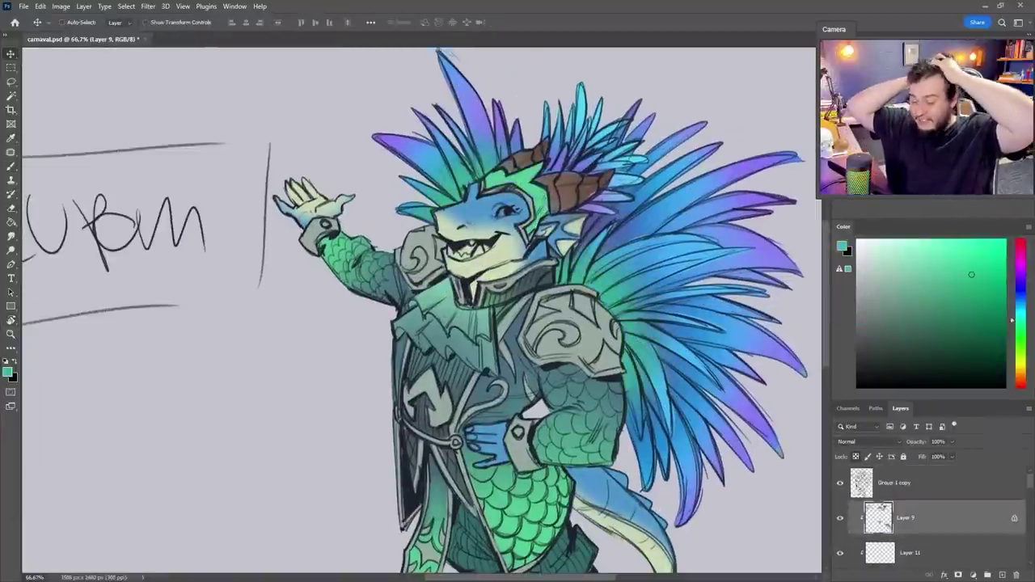
Paint the inside of the dragon's mouth pinkish red on new Layer 19
{"action": "key", "text": "ctrl+shift+alt+n"}
{"action": "left_click", "coordinate": [458, 253], "text": "alt"}
{"action": "key", "text": "ctrl+minus"}
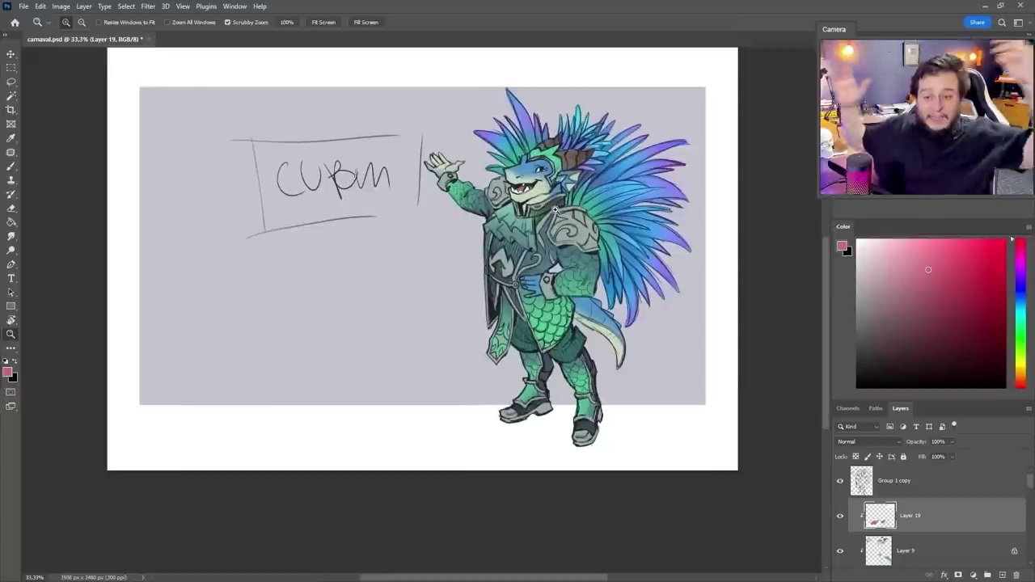
Tint the character's line art on the Group 1 copy layer blue-violet
{"action": "key", "text": "ctrl+u"}
{"action": "key", "text": "Escape"}
{"action": "key", "text": "alt+bracketright"}
{"action": "left_click", "coordinate": [677, 188], "text": "alt"}
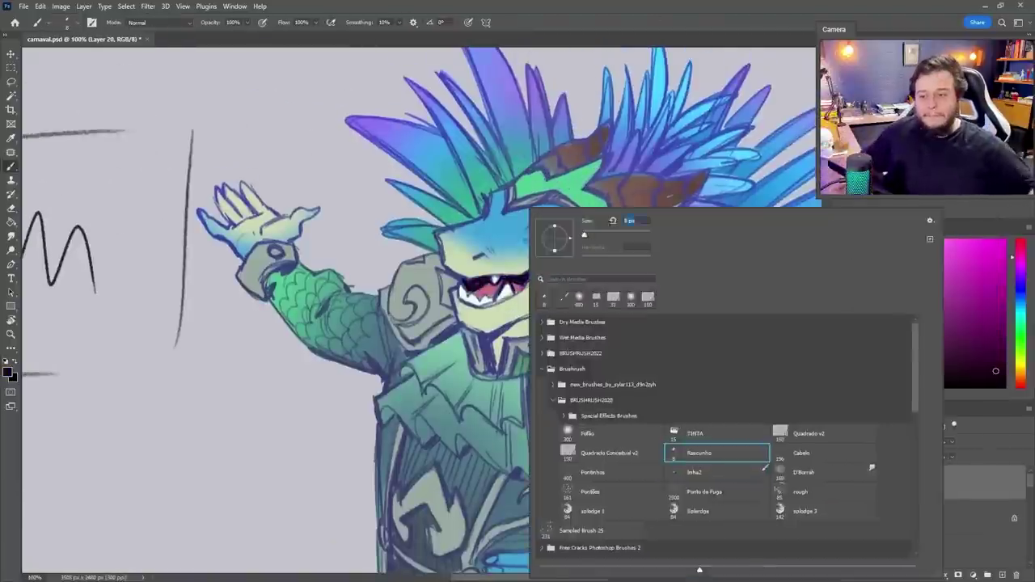
Reinforce the linework of the face, coat, scales, cuffs and legs in near-black with the Rascunho brush on Layer 20
{"action": "left_click_drag", "start_coordinate": [421, 307], "coordinate": [358, 214]}
{"action": "key", "text": "ctrl+minus"}
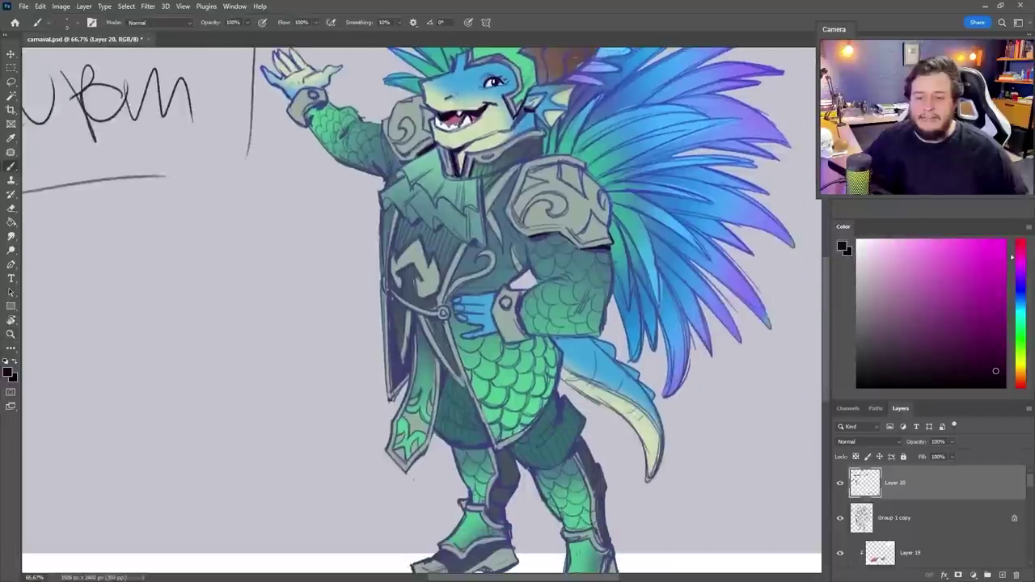
{"action": "left_click_drag", "start_coordinate": [413, 318], "coordinate": [428, 220]}
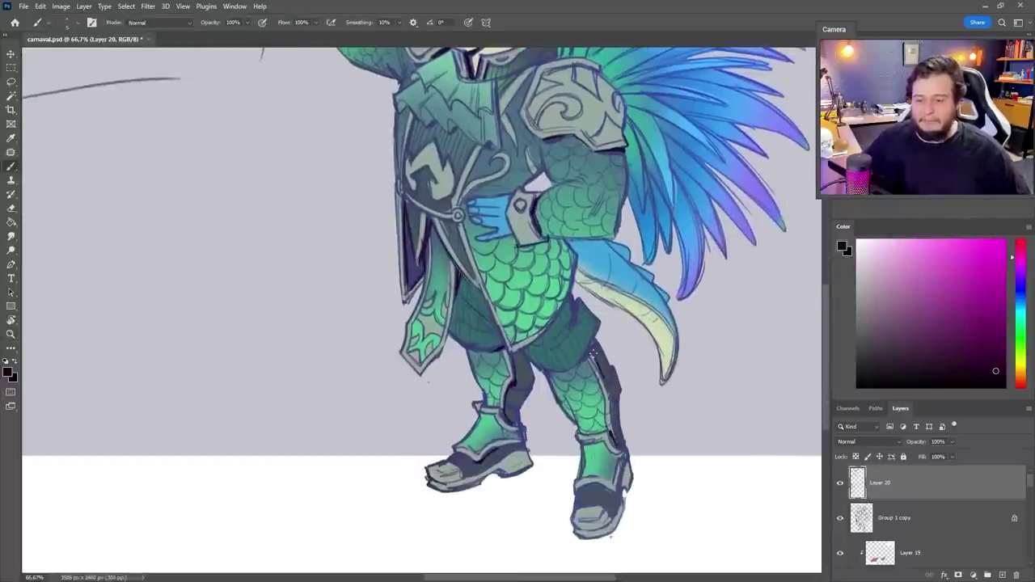
{"action": "left_click_drag", "start_coordinate": [505, 350], "coordinate": [485, 469]}
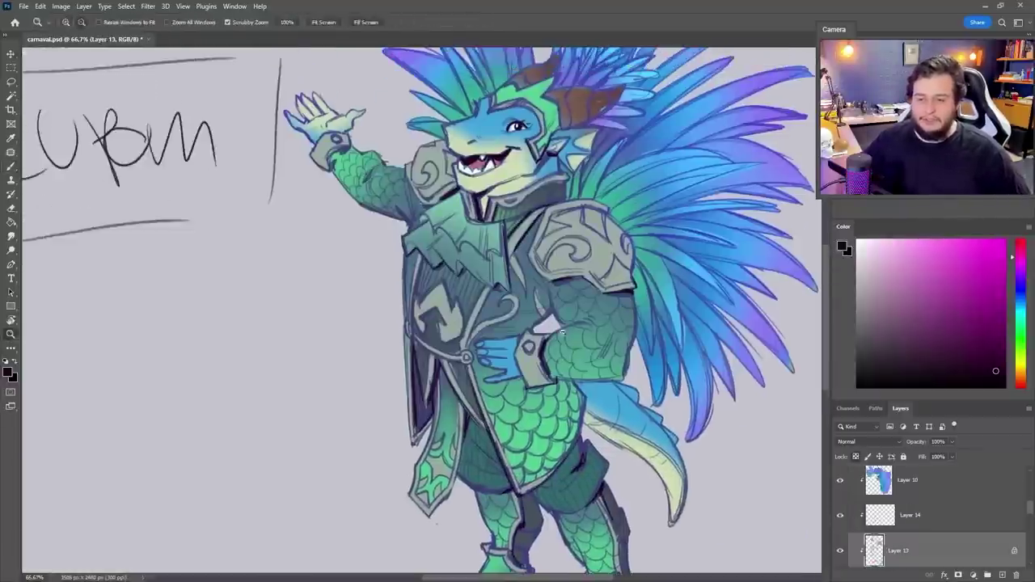
{"action": "key", "text": "ctrl+plus"}
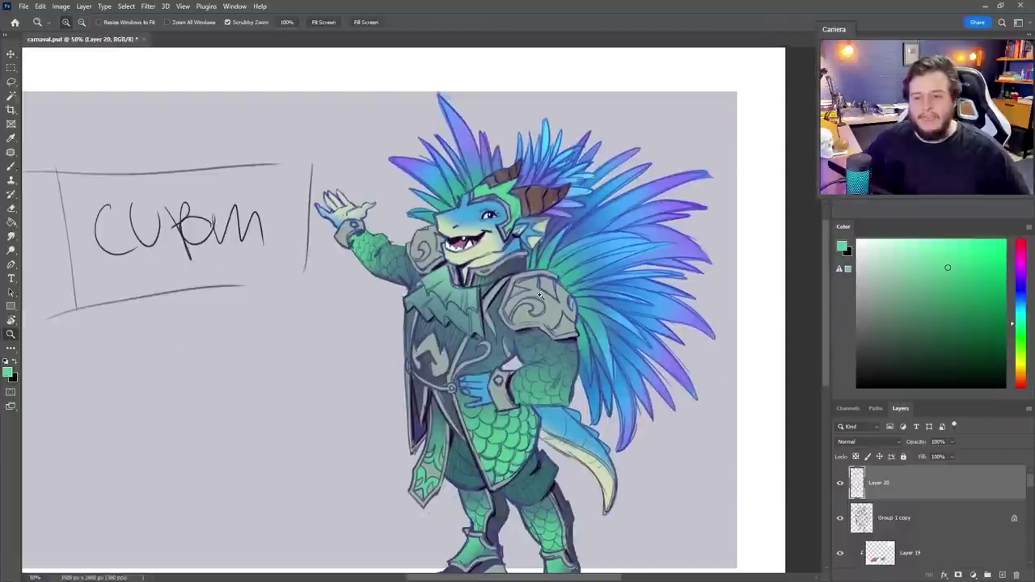
{"action": "key", "text": "ctrl+minus"}
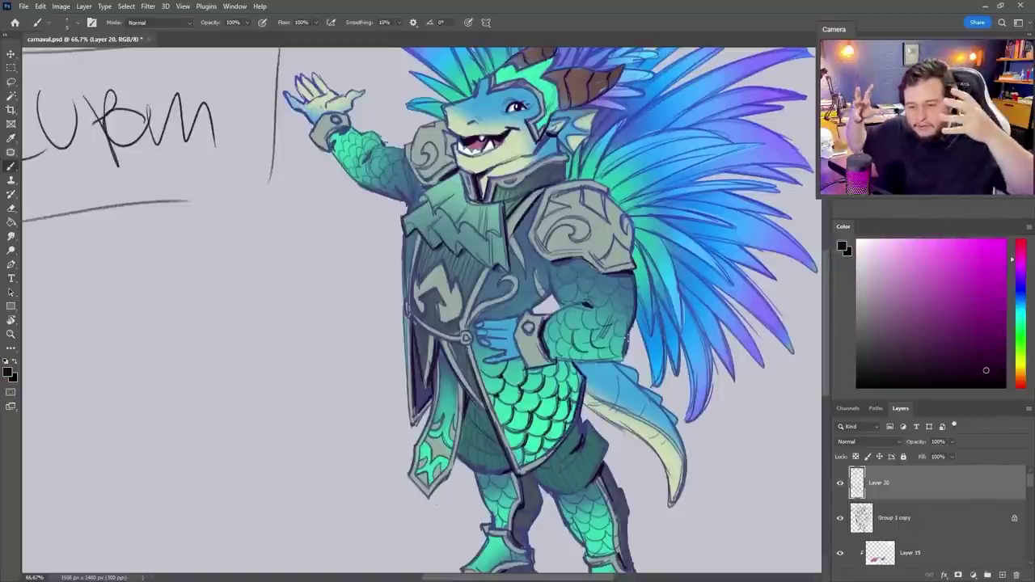
{"action": "key", "text": "ctrl+minus"}
{"action": "key", "text": "ctrl+minus"}
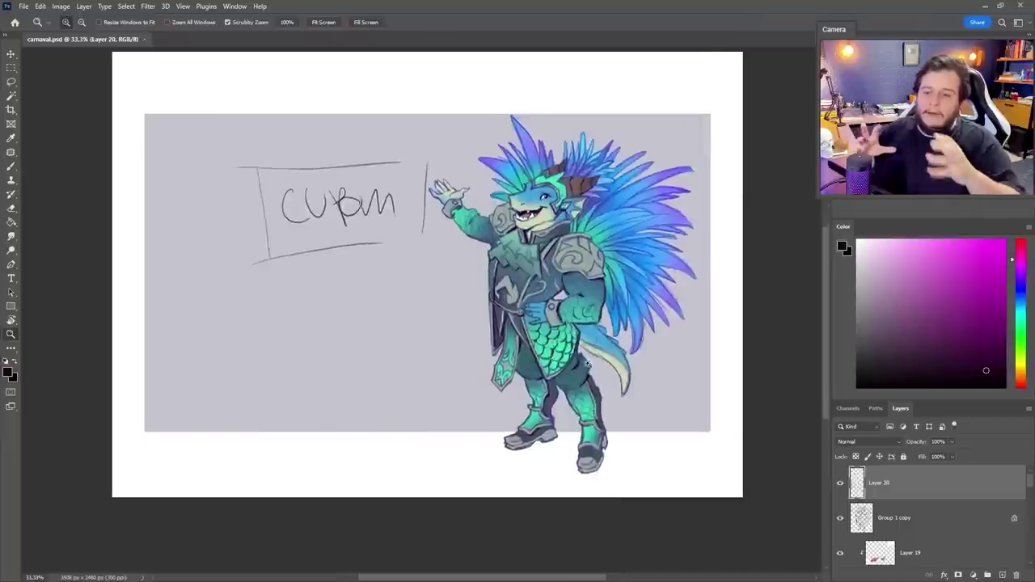
Lighten the costume's metallic trim on Layer 13 with Hue/Saturation, raising Lightness to about +61
{"action": "key", "text": "ctrl+1"}
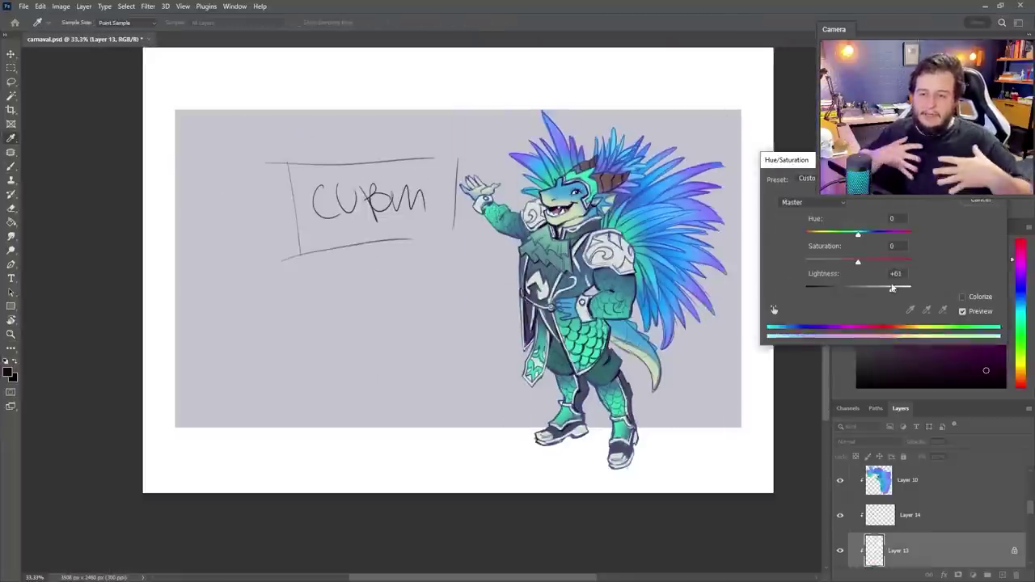
{"action": "left_click_drag", "start_coordinate": [889, 260], "coordinate": [899, 264]}
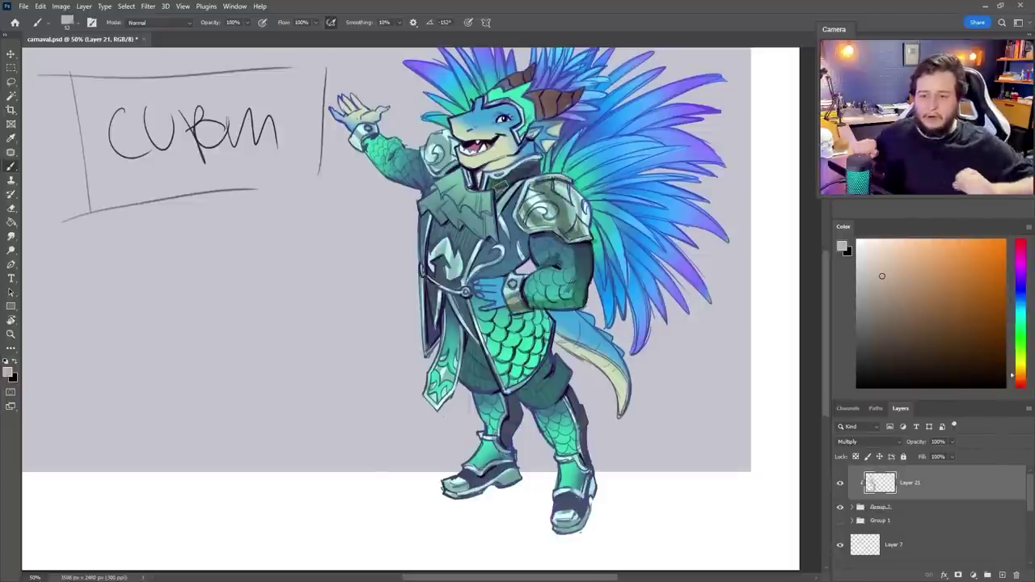
Paint shadows over the whole character on Layer 21 in Multiply mode and warm their hue with Hue/Saturation
{"action": "key", "text": "ctrl+minus"}
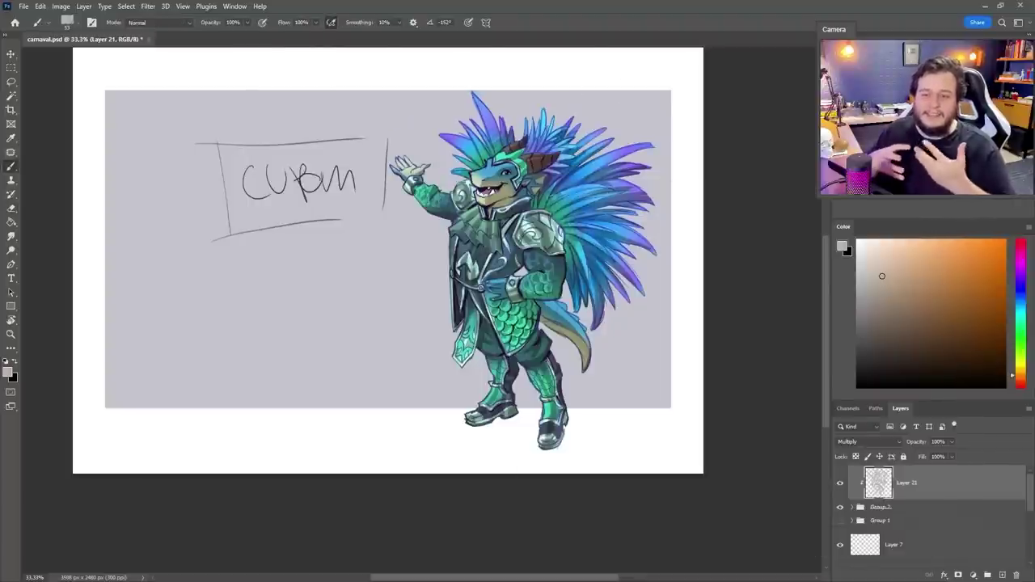
{"action": "scroll", "coordinate": [542, 194], "scroll_direction": "up", "scroll_amount": 2}
{"action": "right_click", "coordinate": [453, 122]}
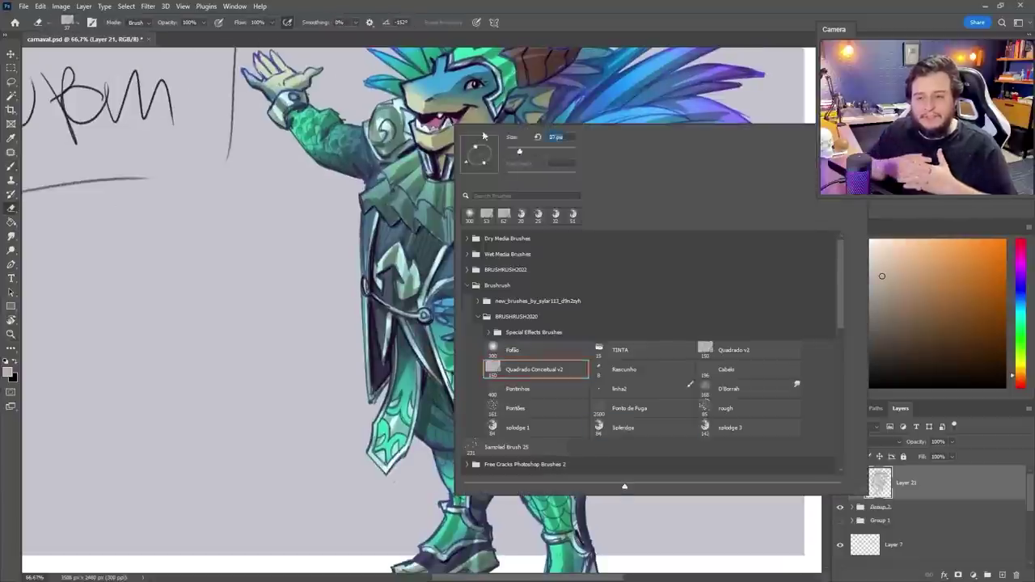
{"action": "key", "text": "Escape"}
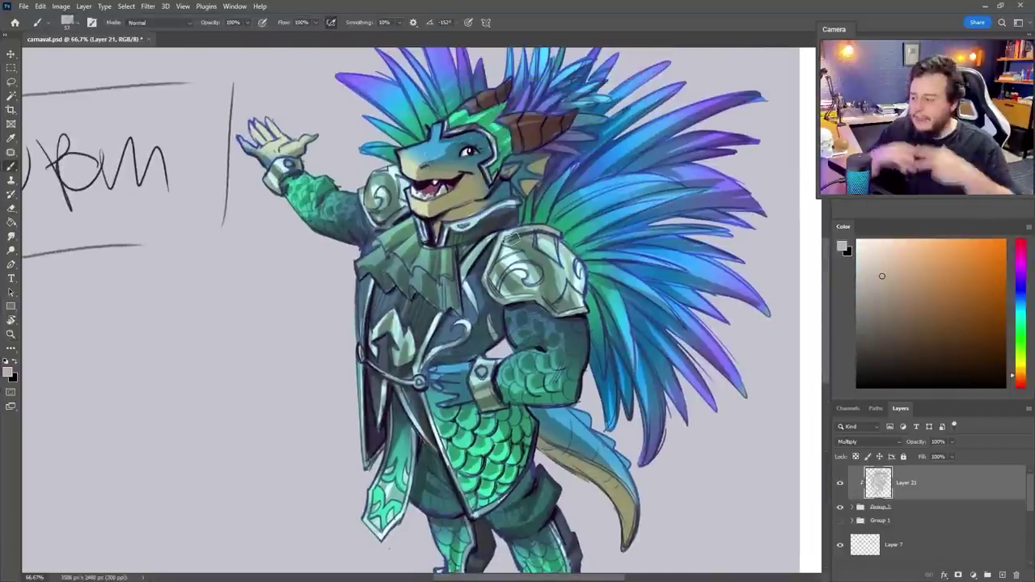
{"action": "scroll", "coordinate": [411, 307], "scroll_direction": "down", "scroll_amount": 5}
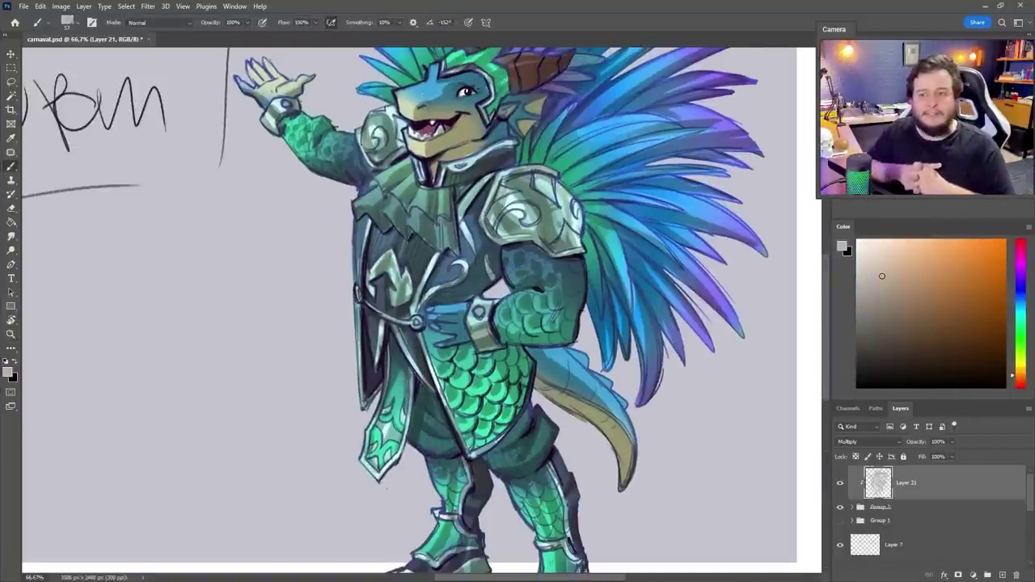
{"action": "key", "text": "e"}
{"action": "key", "text": "b"}
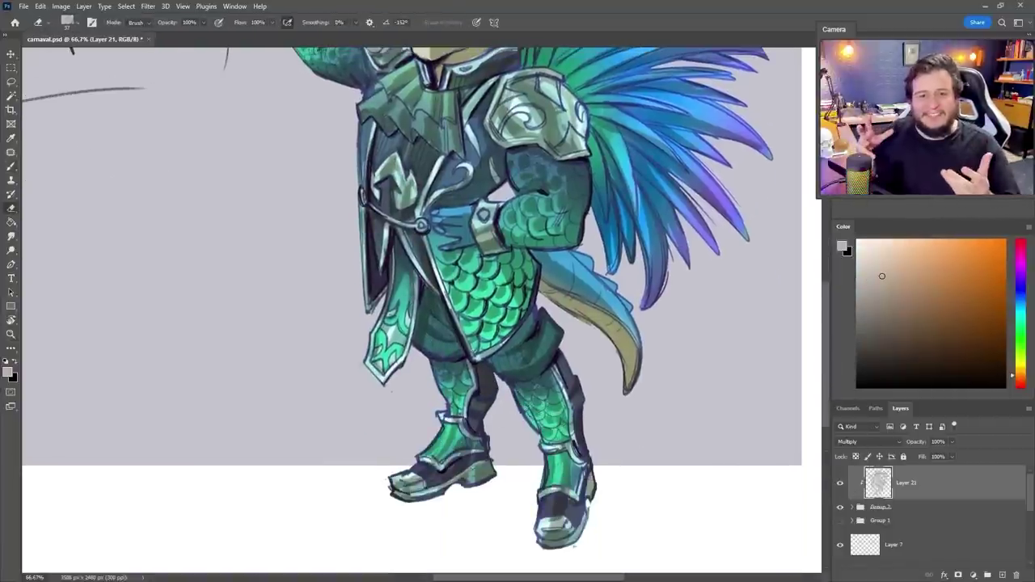
{"action": "left_click_drag", "start_coordinate": [366, 321], "coordinate": [406, 489]}
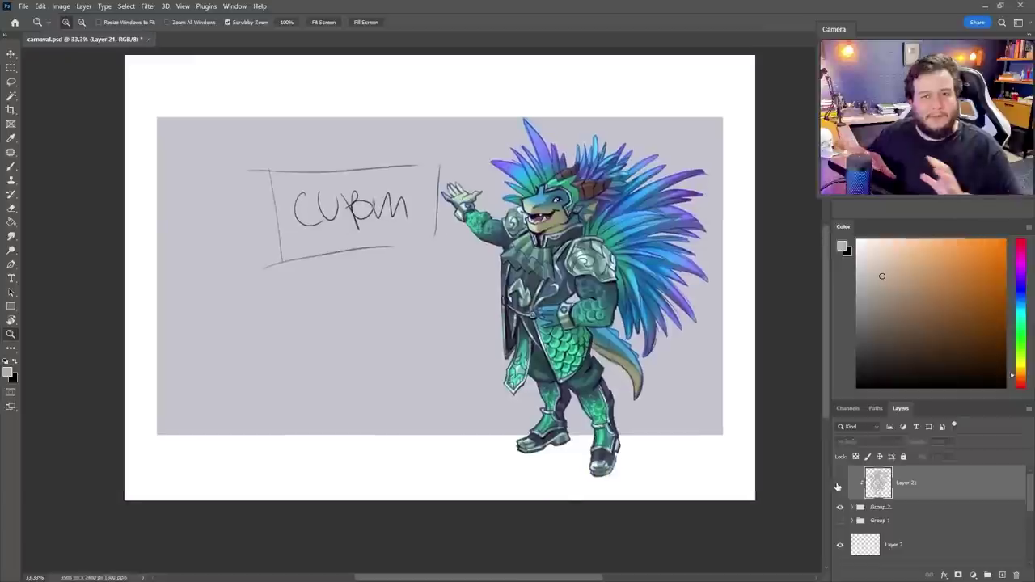
{"action": "key", "text": "ctrl+u"}
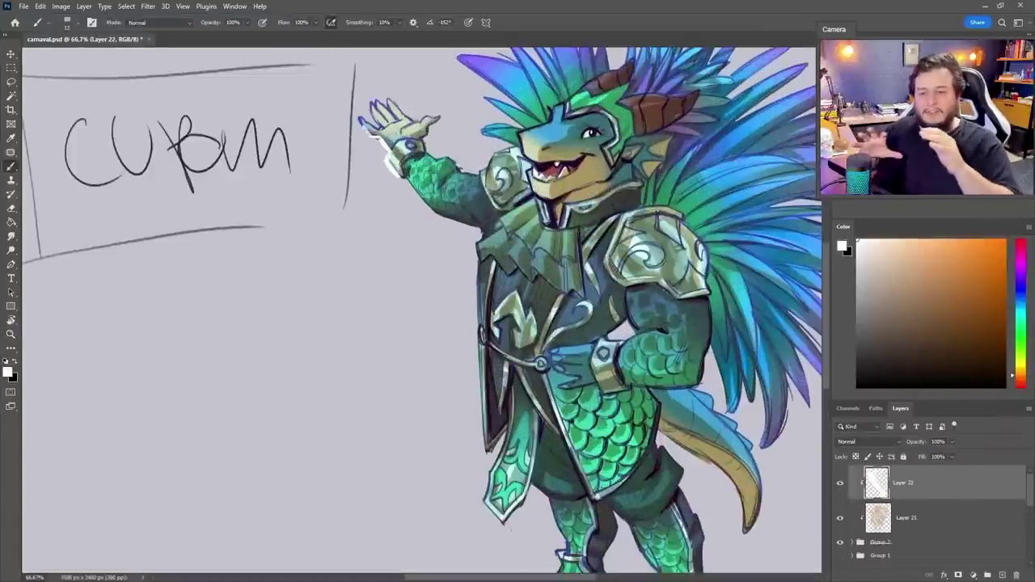
Paint white rim light on Layer 22 along the raised arm, coat's front edge, hanging sash, legs and boots
{"action": "mouse_move", "coordinate": [404, 168]}
{"action": "left_mouse_down"}
{"action": "mouse_move", "coordinate": [433, 207]}
{"action": "mouse_move", "coordinate": [481, 223]}
{"action": "left_mouse_up"}
{"action": "left_click_drag", "start_coordinate": [483, 314], "coordinate": [479, 417]}
{"action": "mouse_move", "coordinate": [493, 289]}
{"action": "left_mouse_down"}
{"action": "mouse_move", "coordinate": [522, 340]}
{"action": "mouse_move", "coordinate": [450, 287]}
{"action": "left_mouse_up"}
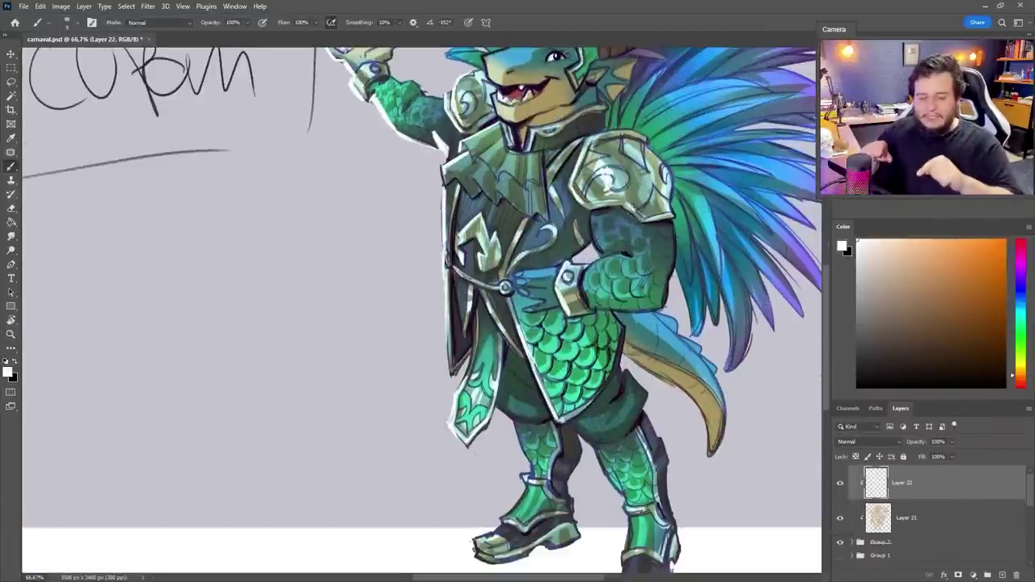
{"action": "scroll", "coordinate": [420, 307], "scroll_direction": "down", "scroll_amount": 3}
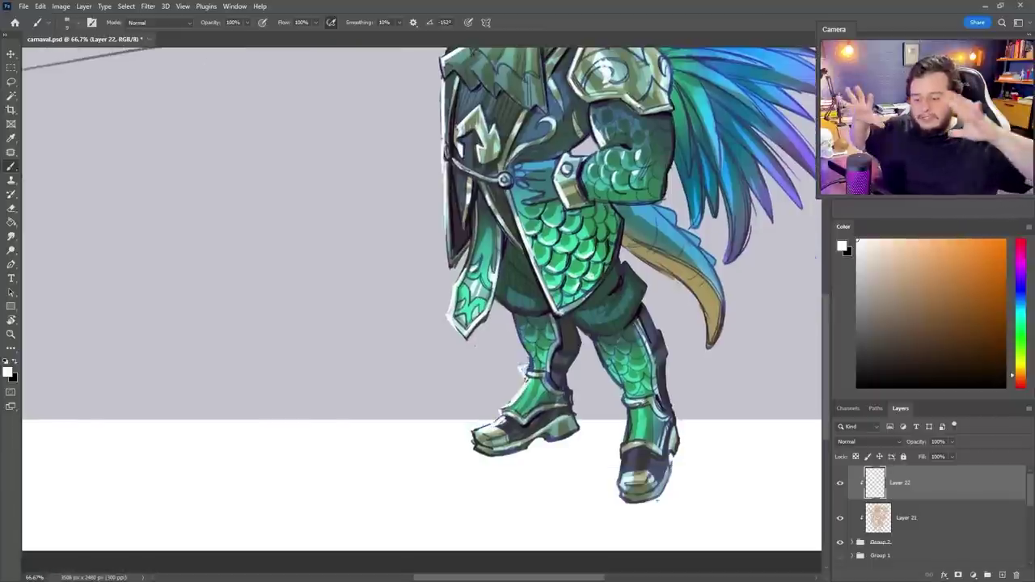
{"action": "left_click_drag", "start_coordinate": [535, 331], "coordinate": [523, 369]}
{"action": "left_click_drag", "start_coordinate": [605, 358], "coordinate": [626, 482]}
{"action": "key", "text": "h"}
Add white rim highlights on Layer 22 to the crest feathers, large back feathers and snout
{"action": "left_click_drag", "start_coordinate": [485, 364], "coordinate": [416, 242]}
{"action": "left_click_drag", "start_coordinate": [469, 73], "coordinate": [497, 178]}
{"action": "left_click_drag", "start_coordinate": [396, 146], "coordinate": [465, 198]}
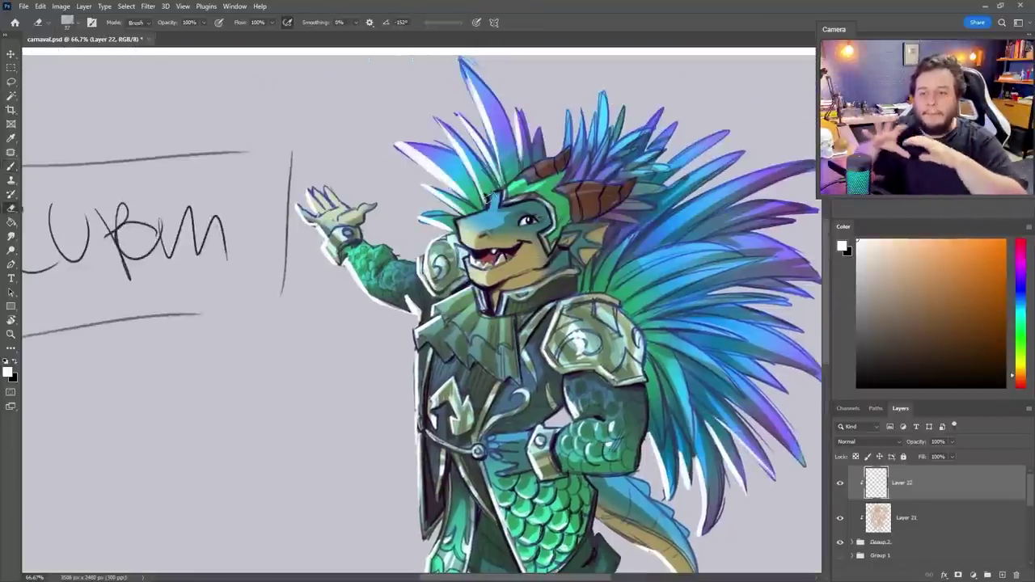
{"action": "left_click_drag", "start_coordinate": [583, 109], "coordinate": [590, 144]}
{"action": "left_click_drag", "start_coordinate": [615, 145], "coordinate": [676, 126]}
{"action": "left_click_drag", "start_coordinate": [461, 223], "coordinate": [461, 242]}
{"action": "key", "text": "z"}
{"action": "key", "text": "ctrl+0"}
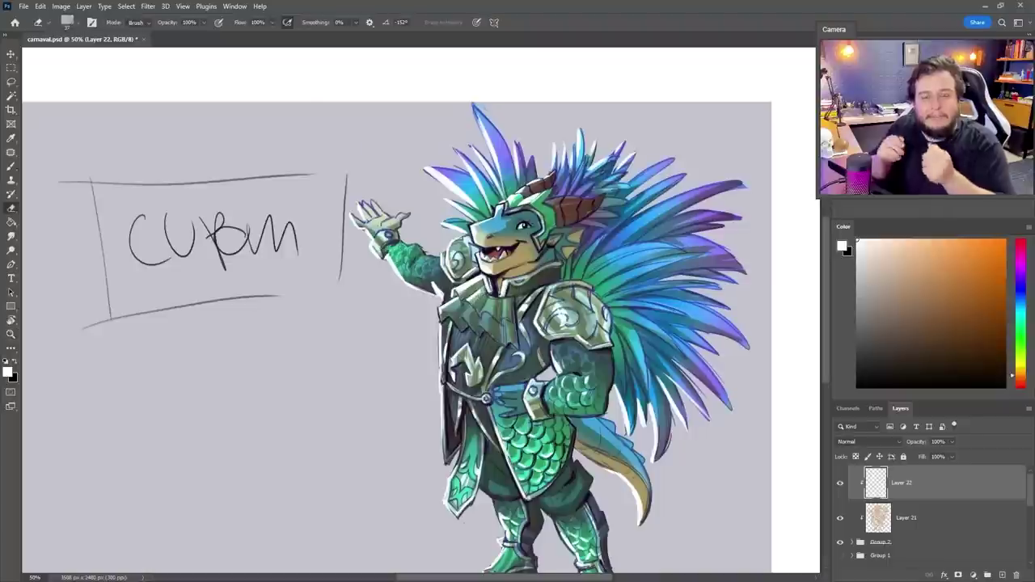
Shade the dragon's torso, coat and near arm on a new clipped Layer 23 in Multiply mode
{"action": "key", "text": "ctrl+1"}
{"action": "key", "text": "ctrl+minus"}
{"action": "key", "text": "ctrl+minus"}
{"action": "left_click", "coordinate": [930, 517]}
{"action": "key", "text": "ctrl+plus"}
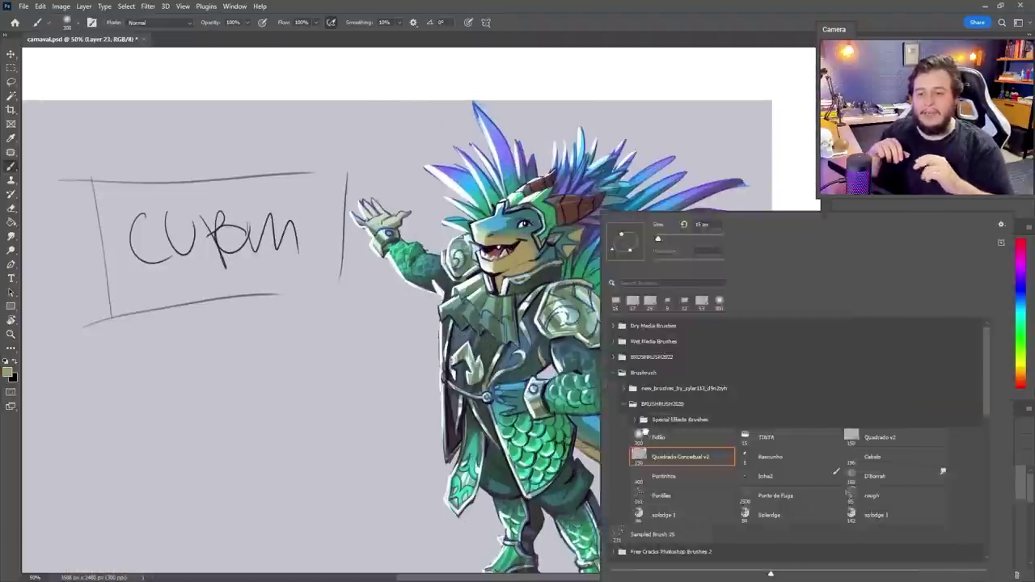
{"action": "key", "text": "ctrl+alt+shift+e"}
{"action": "key", "text": "e"}
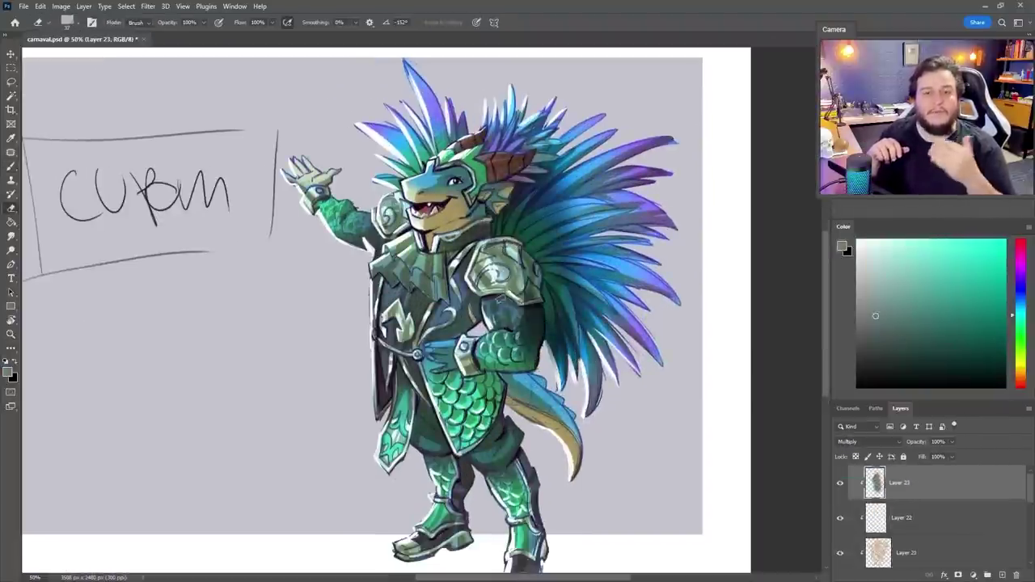
Deepen the shadows at the roots of the large back feathers behind the head and shoulder
{"action": "key", "text": "b"}
{"action": "left_click", "coordinate": [413, 181], "text": "alt"}
{"action": "key", "text": "ctrl+shift+alt+n"}
{"action": "mouse_move", "coordinate": [428, 192]}
{"action": "left_mouse_down"}
{"action": "mouse_move", "coordinate": [440, 162]}
{"action": "mouse_move", "coordinate": [457, 275]}
{"action": "left_mouse_up"}
{"action": "key", "text": "e"}
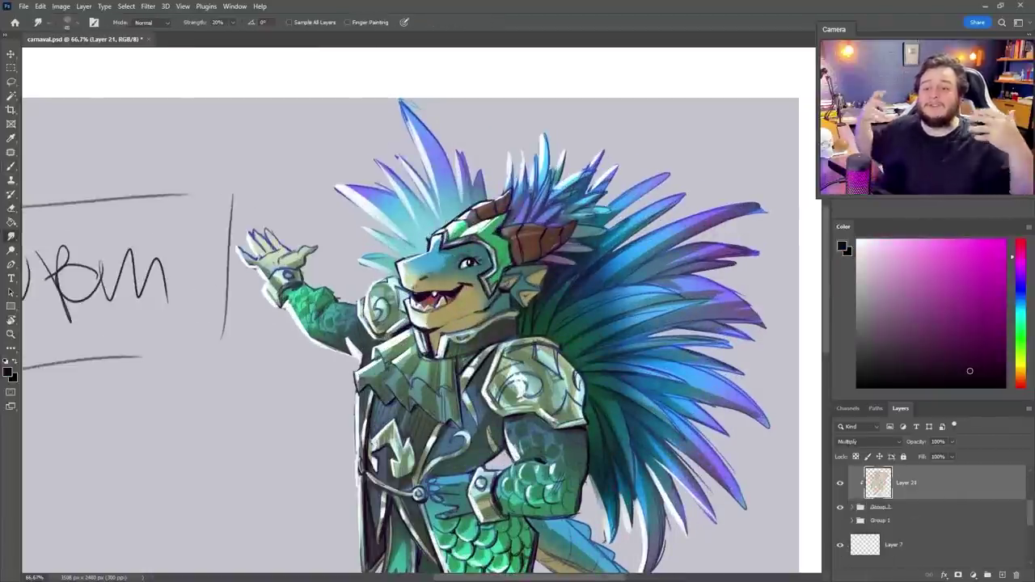
Paint blue, violet and magenta colour variation over the feathers, costume and armour on Layer 25
{"action": "key", "text": "ctrl+minus"}
{"action": "key", "text": "ctrl+minus"}
{"action": "key", "text": "ctrl+shift+alt+n"}
{"action": "key", "text": "b"}
{"action": "right_click", "coordinate": [627, 437]}
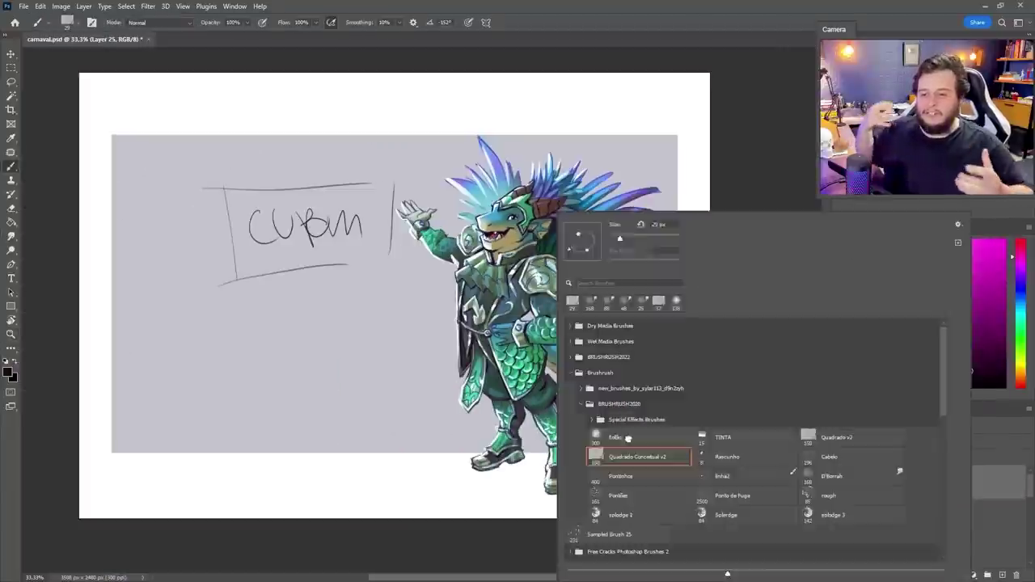
{"action": "mouse_move", "coordinate": [485, 194]}
{"action": "left_mouse_down"}
{"action": "mouse_move", "coordinate": [509, 210]}
{"action": "mouse_move", "coordinate": [415, 197]}
{"action": "mouse_move", "coordinate": [550, 234]}
{"action": "left_mouse_up"}
{"action": "right_click", "coordinate": [550, 234]}
{"action": "key", "text": "Escape"}
{"action": "mouse_move", "coordinate": [518, 376]}
{"action": "left_mouse_down"}
{"action": "mouse_move", "coordinate": [548, 391]}
{"action": "mouse_move", "coordinate": [575, 180]}
{"action": "left_mouse_up"}
{"action": "left_click", "coordinate": [518, 375], "text": "alt"}
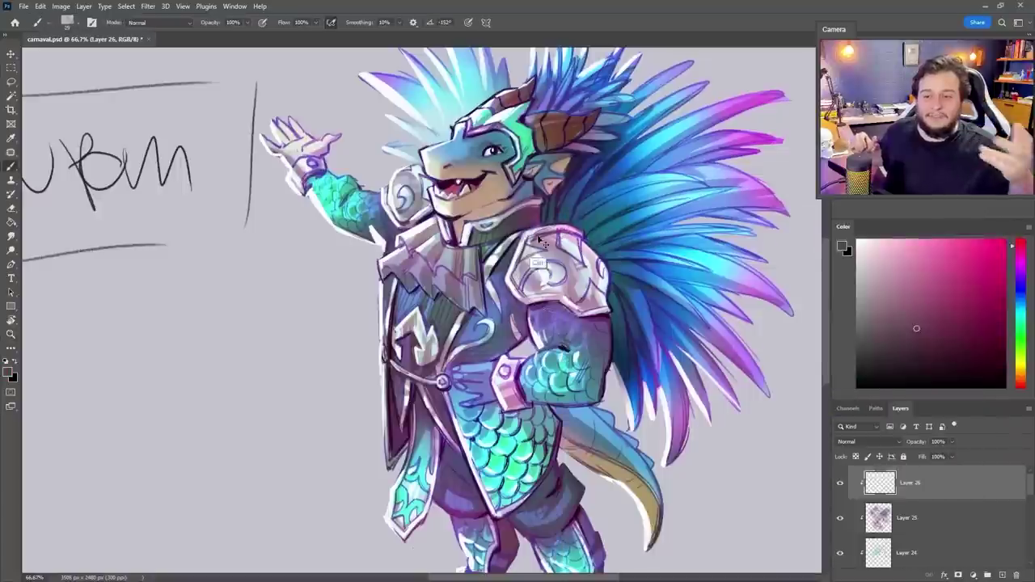
Render the near shoulder armour's swirl and rim on Layer 26 with sampled colours at 52% brush flow
{"action": "mouse_move", "coordinate": [540, 242]}
{"action": "left_mouse_down"}
{"action": "mouse_move", "coordinate": [536, 266]}
{"action": "mouse_move", "coordinate": [582, 243]}
{"action": "left_mouse_up"}
{"action": "key", "text": "shift+5"}
{"action": "key", "text": "shift+2"}
{"action": "left_click", "coordinate": [543, 267], "text": "alt"}
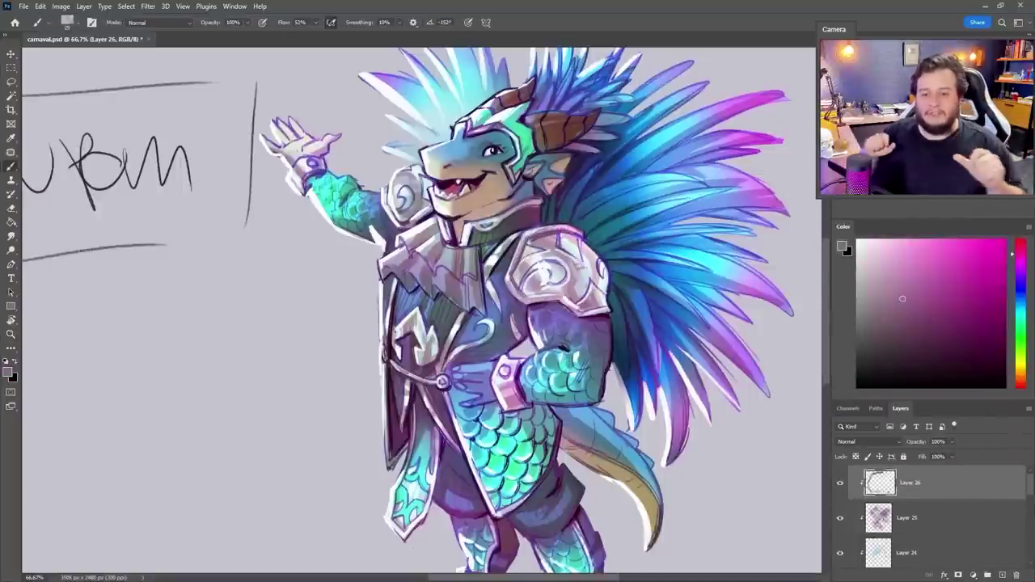
{"action": "left_click_drag", "start_coordinate": [522, 273], "coordinate": [487, 249]}
{"action": "left_click", "coordinate": [525, 238], "text": "alt"}
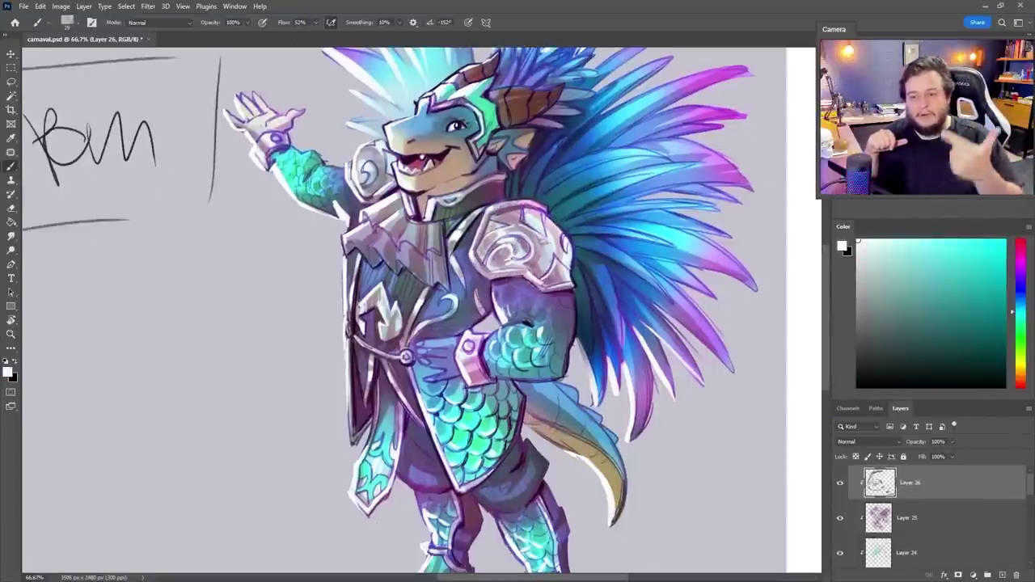
Refine the gold chest emblem, coat trim and wrist cuff on Layer 26 with sampled tones
{"action": "left_click", "coordinate": [368, 314], "text": "alt"}
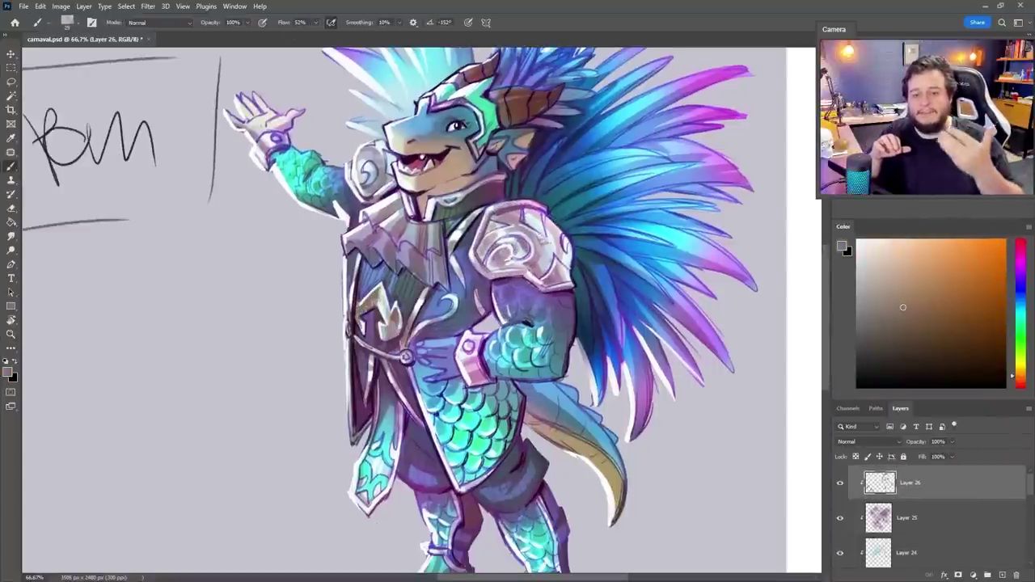
{"action": "left_click_drag", "start_coordinate": [404, 358], "coordinate": [421, 408]}
{"action": "left_click_drag", "start_coordinate": [404, 243], "coordinate": [450, 283]}
{"action": "left_click", "coordinate": [408, 212], "text": "alt"}
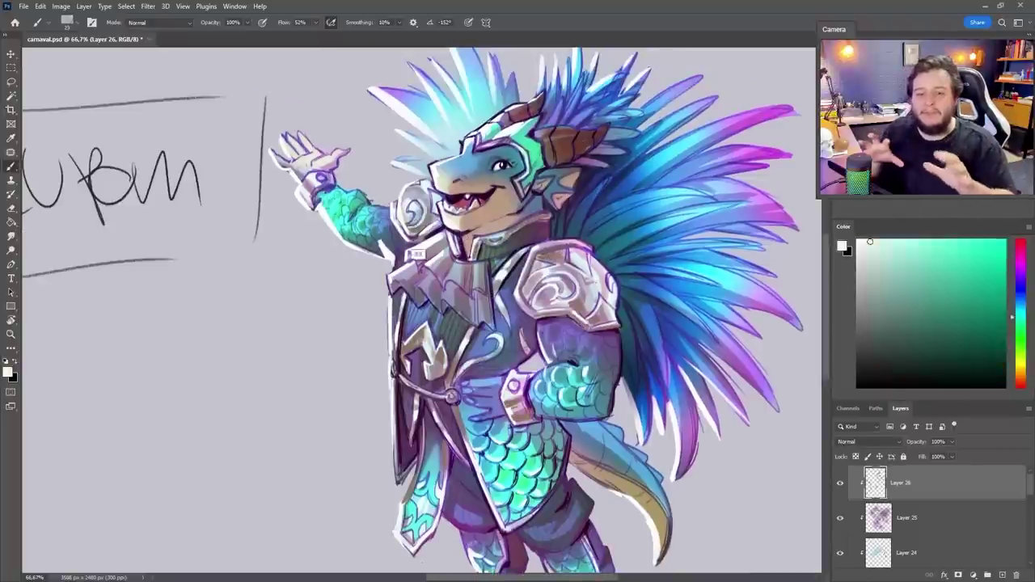
Refine the far shoulder plate, ruffled collar and near armour's highlights on Layer 26 with sampled colours
{"action": "left_click", "coordinate": [409, 212], "text": "alt"}
{"action": "left_click", "coordinate": [402, 223], "text": "alt"}
{"action": "left_click", "coordinate": [314, 216], "text": "alt"}
{"action": "left_click_drag", "start_coordinate": [490, 253], "coordinate": [498, 212]}
{"action": "left_click", "coordinate": [439, 242], "text": "alt"}
{"action": "left_click", "coordinate": [527, 241], "text": "alt"}
{"action": "left_click", "coordinate": [498, 213], "text": "alt"}
{"action": "left_click", "coordinate": [455, 356], "text": "alt"}
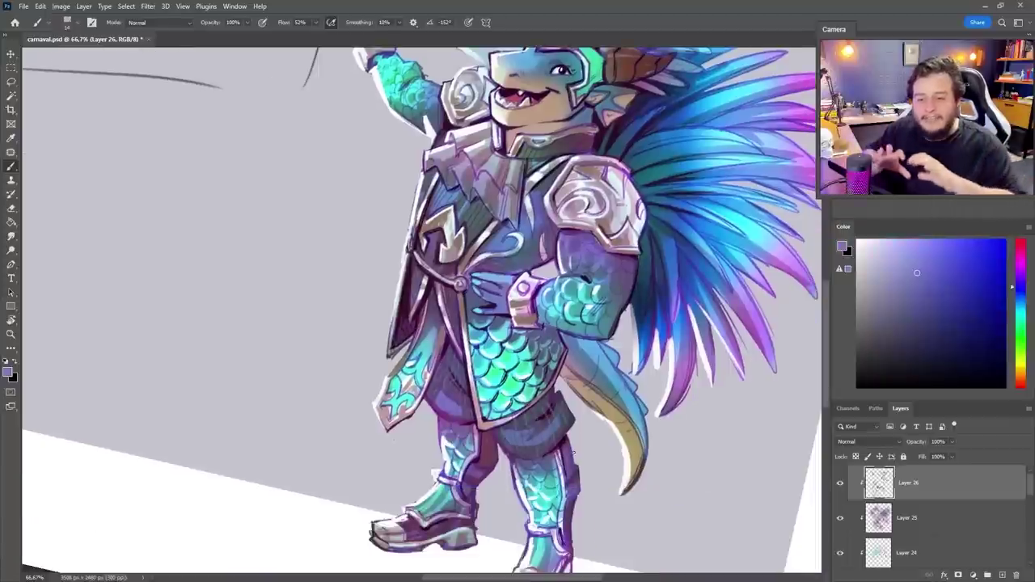
Add lavender rim light along the legs and boots on new Layer 27, clipped to the character
{"action": "key", "text": "ctrl+shift+alt+n"}
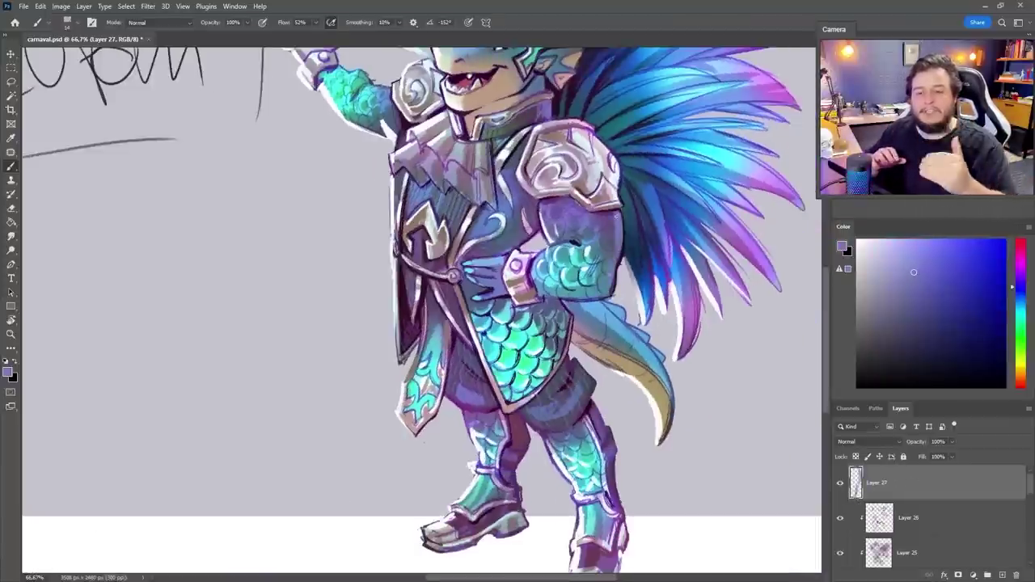
{"action": "key", "text": "ctrl+minus"}
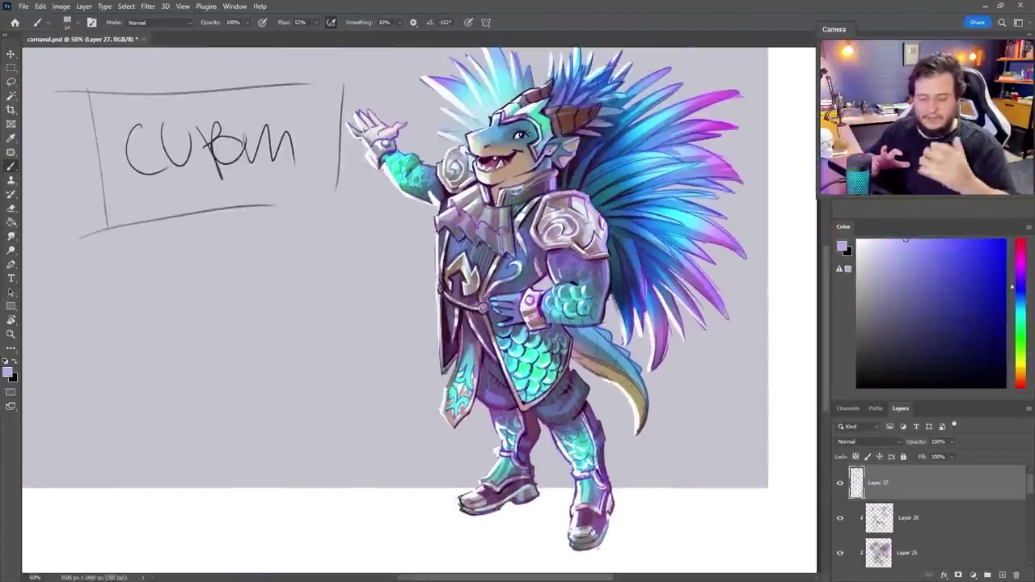
{"action": "scroll", "coordinate": [419, 308], "scroll_direction": "down", "scroll_amount": 3}
{"action": "key", "text": "ctrl+shift+alt+n"}
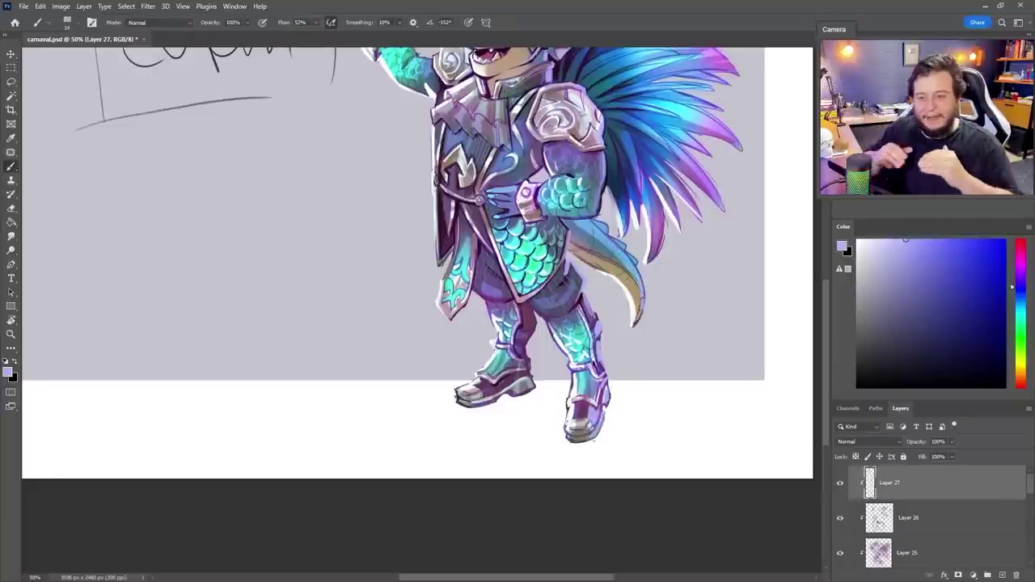
Paint orange-red rim light on Layer 28 along the raised arm, crest feathers, chest emblem and tail
{"action": "left_click", "coordinate": [639, 275], "text": "alt"}
{"action": "key", "text": "ctrl+minus"}
{"action": "right_click", "coordinate": [589, 217]}
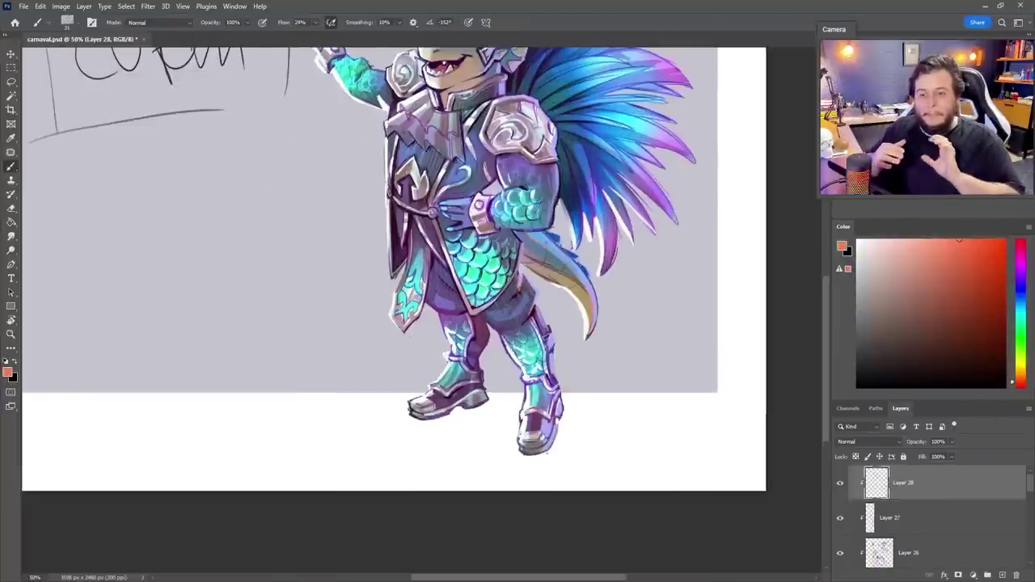
{"action": "scroll", "coordinate": [393, 307], "scroll_direction": "up", "scroll_amount": 3}
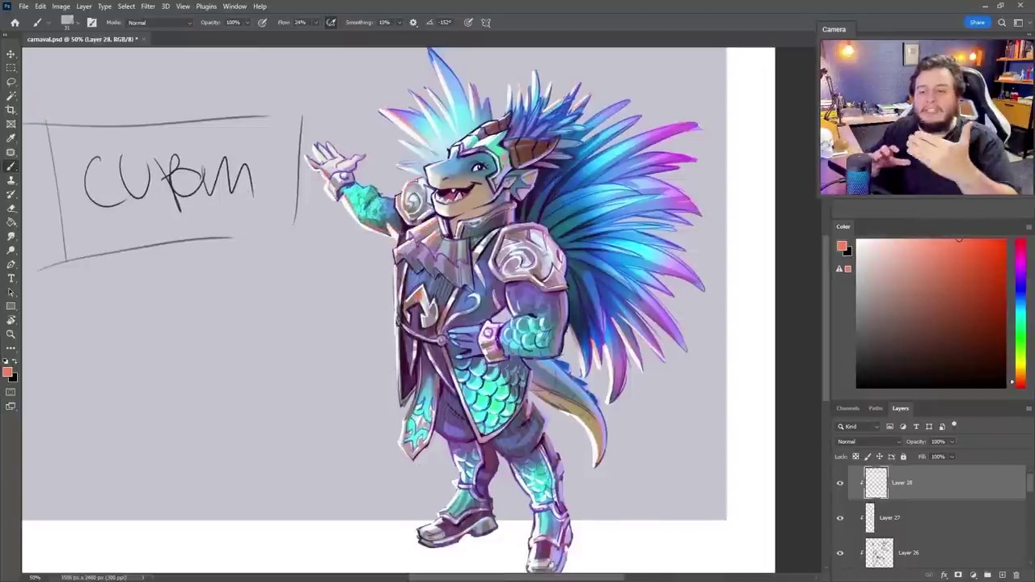
{"action": "key", "text": "ctrl+plus"}
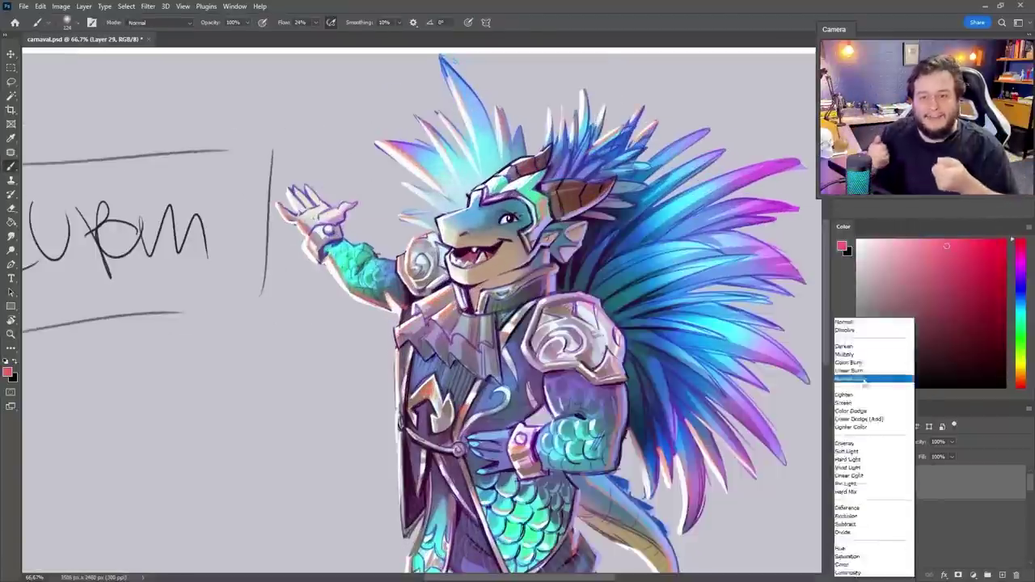
Refine the coat and leg scales on new clipped Layer 30 and darken the inner side of the far leg
{"action": "key", "text": "ctrl+shift+alt+n"}
{"action": "key", "text": "e"}
{"action": "right_click", "coordinate": [579, 215]}
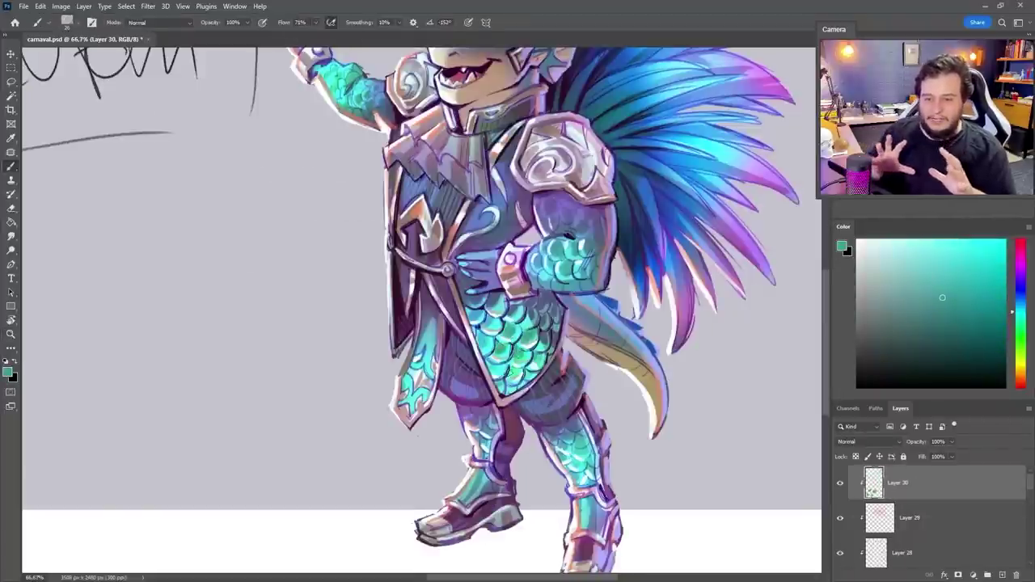
{"action": "left_click", "coordinate": [485, 420], "text": "alt"}
{"action": "left_click", "coordinate": [506, 500], "text": "alt"}
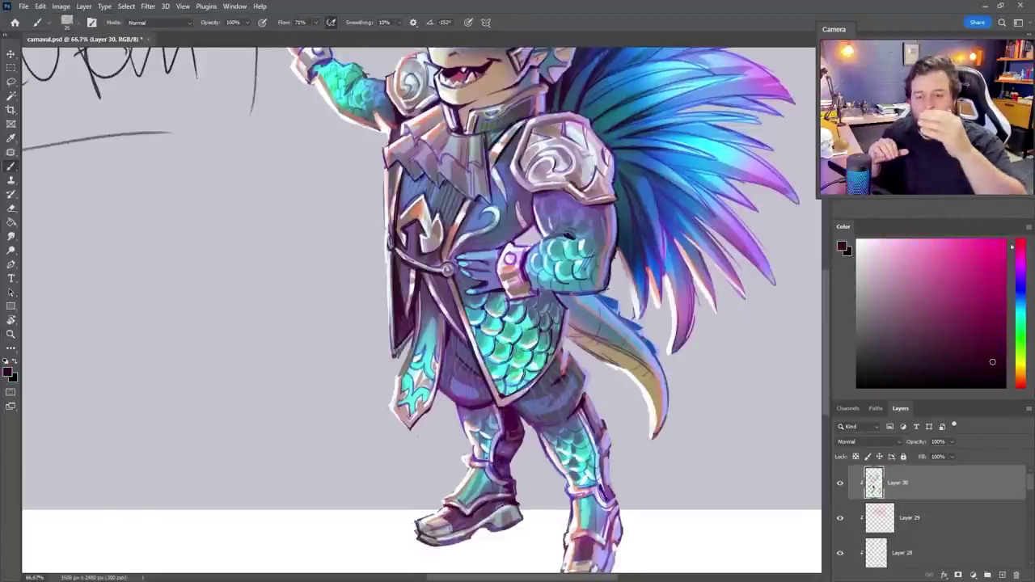
{"action": "key", "text": "ctrl+minus"}
{"action": "key", "text": "ctrl+minus"}
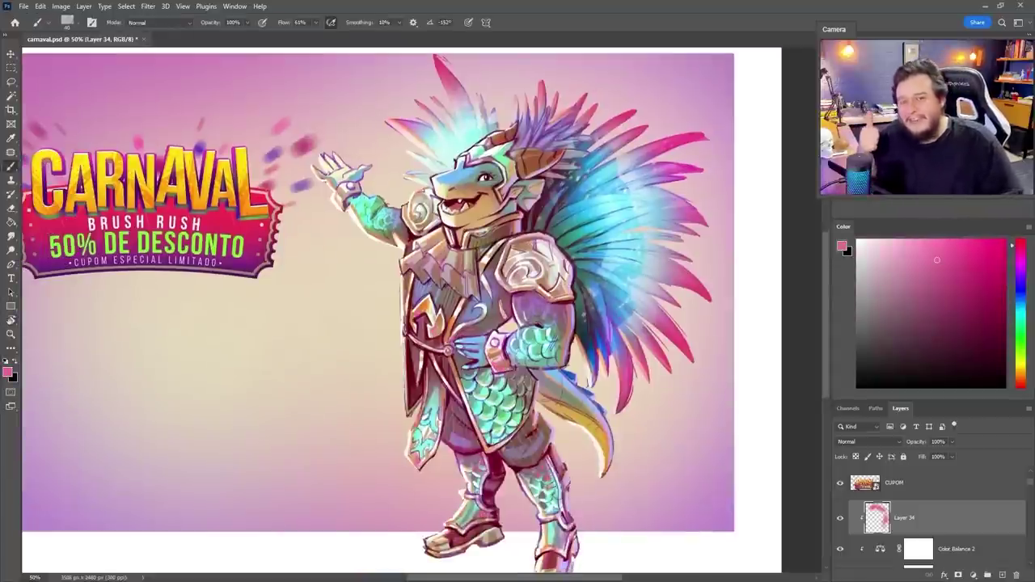
Redraw the ruffled collar as clean folds with dark outlines and light faces, plus a neck band, on Layer 39
{"action": "left_click_drag", "start_coordinate": [554, 486], "coordinate": [560, 459]}
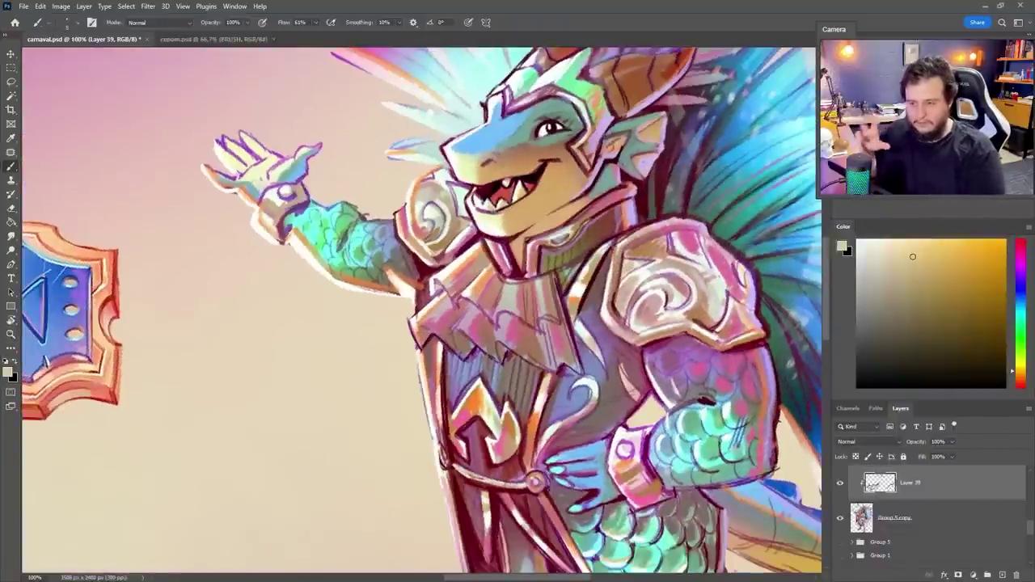
{"action": "scroll", "coordinate": [421, 308], "scroll_direction": "down", "scroll_amount": 4}
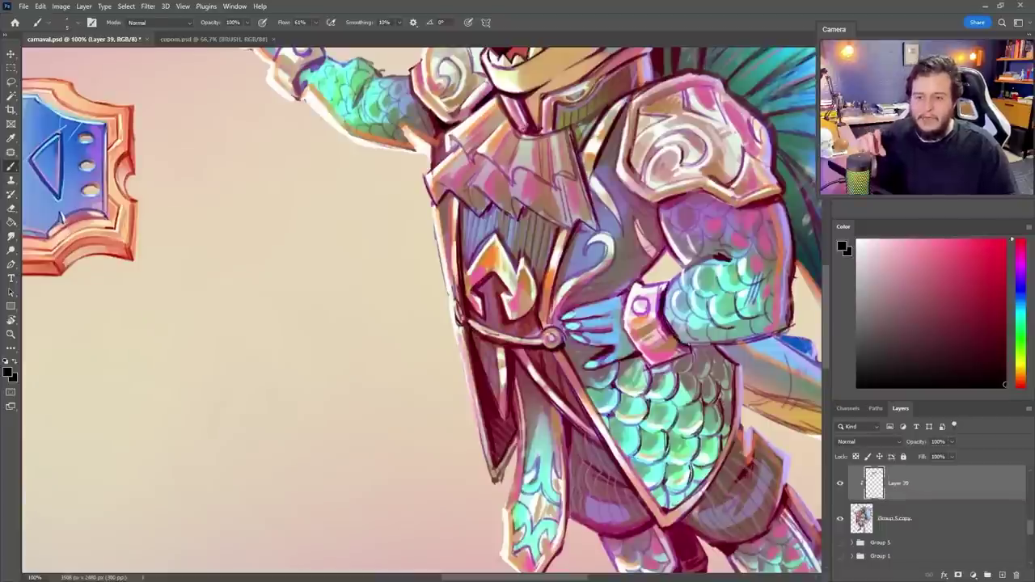
{"action": "key", "text": "ctrl+minus"}
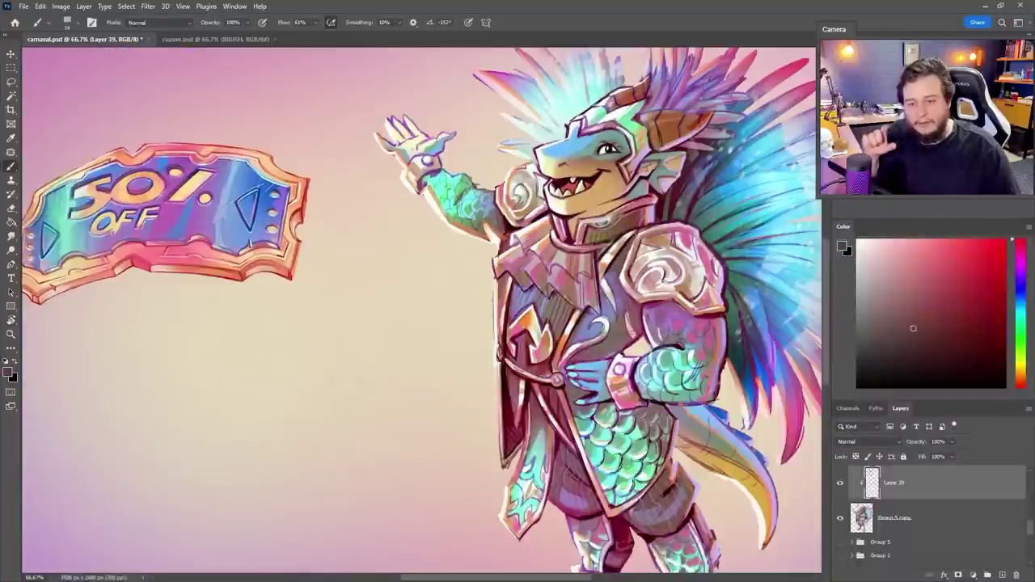
{"action": "left_click", "coordinate": [611, 266], "text": "alt"}
{"action": "left_click", "coordinate": [558, 267], "text": "alt"}
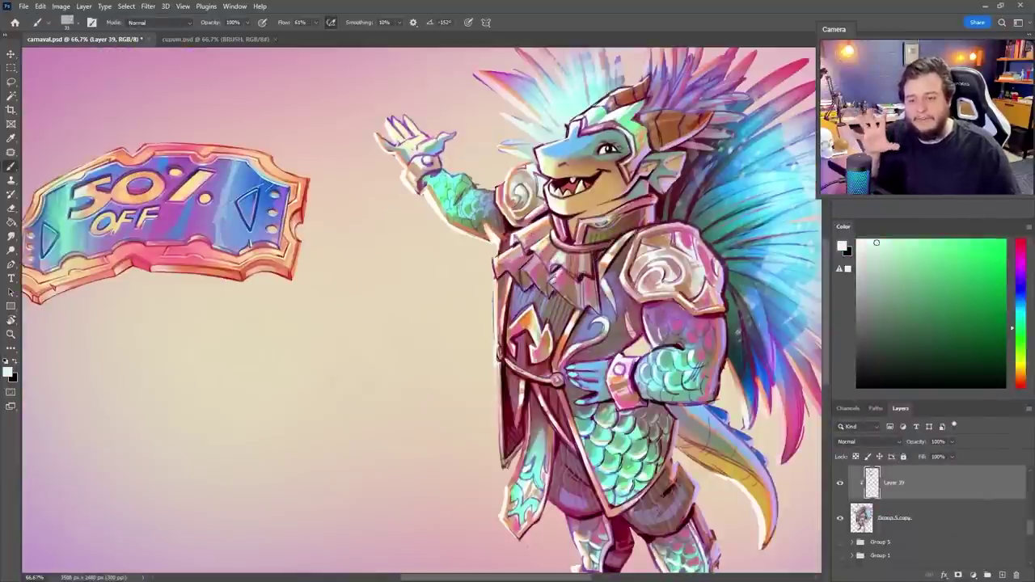
{"action": "scroll", "coordinate": [599, 376], "scroll_direction": "up", "scroll_amount": 1}
{"action": "left_click", "coordinate": [466, 308], "text": "alt"}
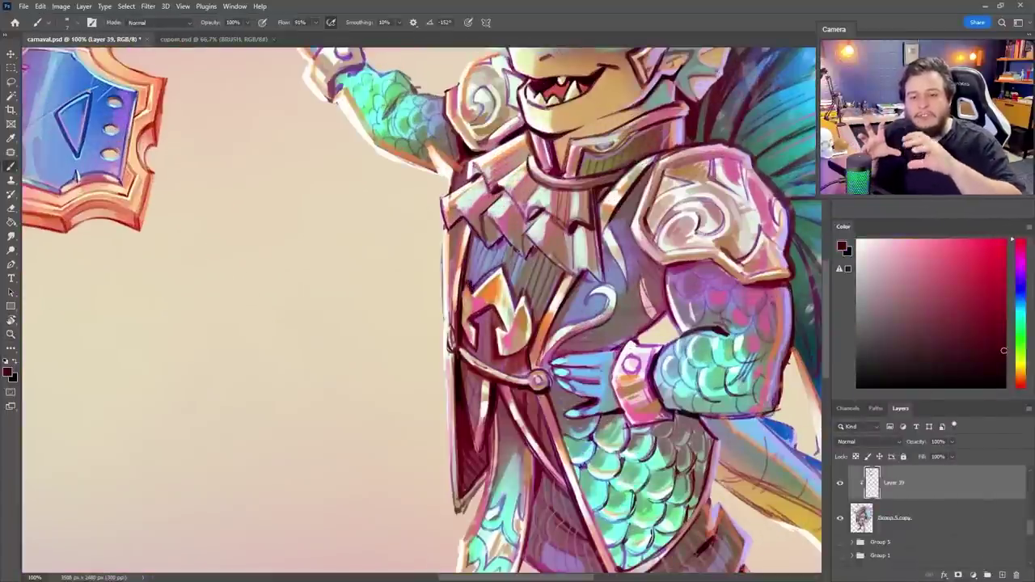
Letter "CARNAVAL" in thick dark crimson strokes arching above the 50% OFF ticket on new Layer 40
{"action": "scroll", "coordinate": [518, 307], "scroll_direction": "down", "scroll_amount": 3}
{"action": "key", "text": "ctrl+shift+alt+n"}
{"action": "scroll", "coordinate": [259, 279], "scroll_direction": "up", "scroll_amount": 2}
{"action": "right_click", "coordinate": [607, 252]}
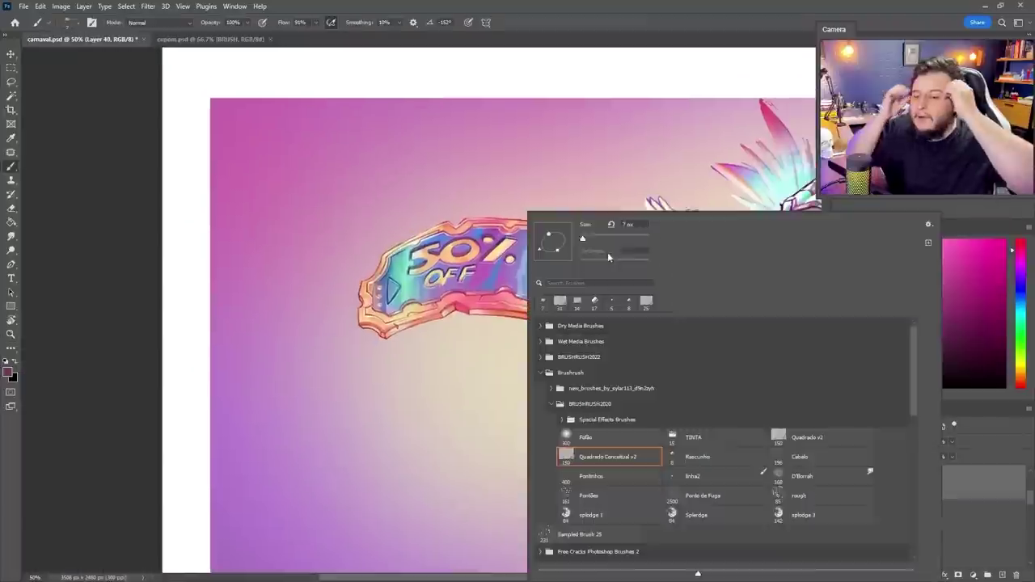
{"action": "key", "text": "Escape"}
{"action": "mouse_move", "coordinate": [416, 182]}
{"action": "left_mouse_down"}
{"action": "mouse_move", "coordinate": [405, 233]}
{"action": "mouse_move", "coordinate": [457, 172]}
{"action": "left_mouse_up"}
{"action": "left_click_drag", "start_coordinate": [433, 223], "coordinate": [476, 170]}
{"action": "left_click_drag", "start_coordinate": [492, 216], "coordinate": [522, 160]}
{"action": "mouse_move", "coordinate": [525, 216]}
{"action": "left_mouse_down"}
{"action": "mouse_move", "coordinate": [535, 166]}
{"action": "mouse_move", "coordinate": [577, 166]}
{"action": "left_mouse_up"}
{"action": "left_click_drag", "start_coordinate": [580, 230], "coordinate": [606, 174]}
{"action": "left_click_drag", "start_coordinate": [610, 173], "coordinate": [636, 230]}
Free-transform the CARNAVAL lettering to fit above the coupon ticket
{"action": "key", "text": "ctrl+t"}
{"action": "left_click_drag", "start_coordinate": [639, 150], "coordinate": [616, 161]}
{"action": "key", "text": "Return"}
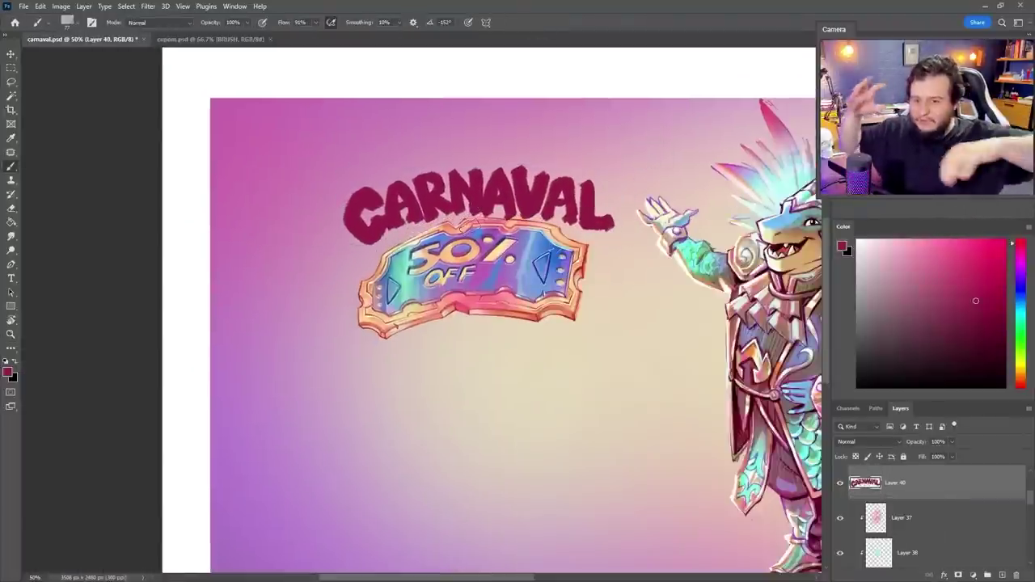
{"action": "key", "text": "z"}
{"action": "scroll", "coordinate": [463, 228], "scroll_direction": "down", "scroll_amount": 3}
{"action": "scroll", "coordinate": [463, 229], "scroll_direction": "up", "scroll_amount": 2}
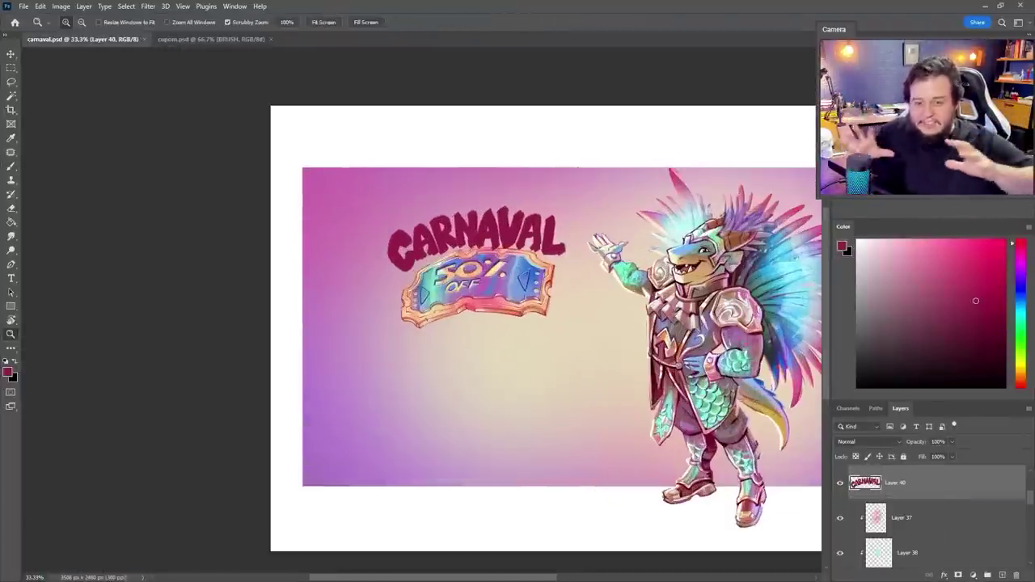
Crop the canvas to 3508 × 1945 px and scale the dragon character copy down to fit it
{"action": "left_click_drag", "start_coordinate": [569, 286], "coordinate": [472, 245]}
{"action": "left_click", "coordinate": [890, 511]}
{"action": "key", "text": "c"}
{"action": "key", "text": "Return"}
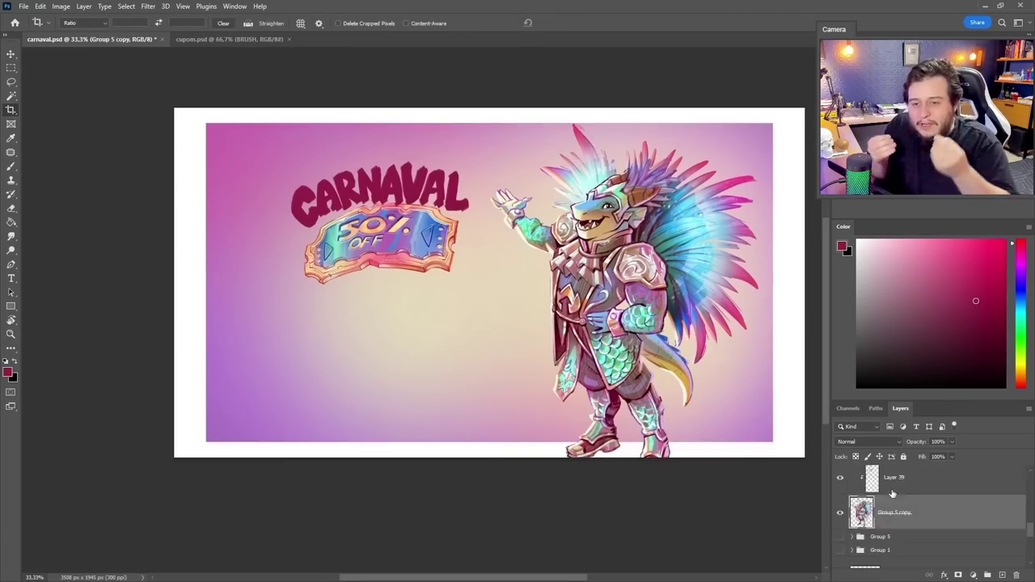
{"action": "key", "text": "ctrl+t"}
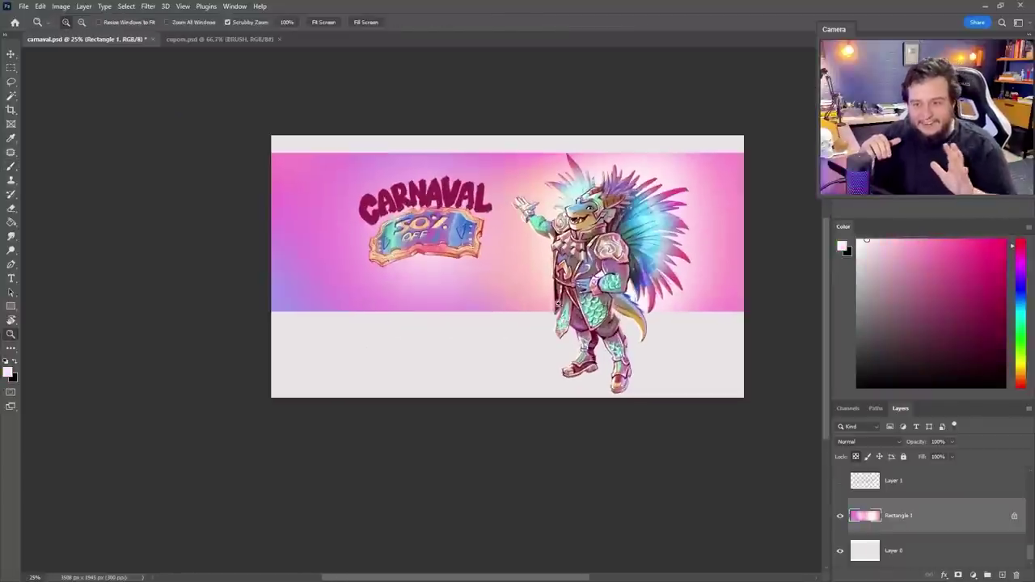
Start a new layer for final rendering and clean up the far shoulder plate's swirl on Layer 43
{"action": "key", "text": "ctrl+shift+alt+n"}
{"action": "key", "text": "e"}
{"action": "left_click_drag", "start_coordinate": [570, 387], "coordinate": [728, 385]}
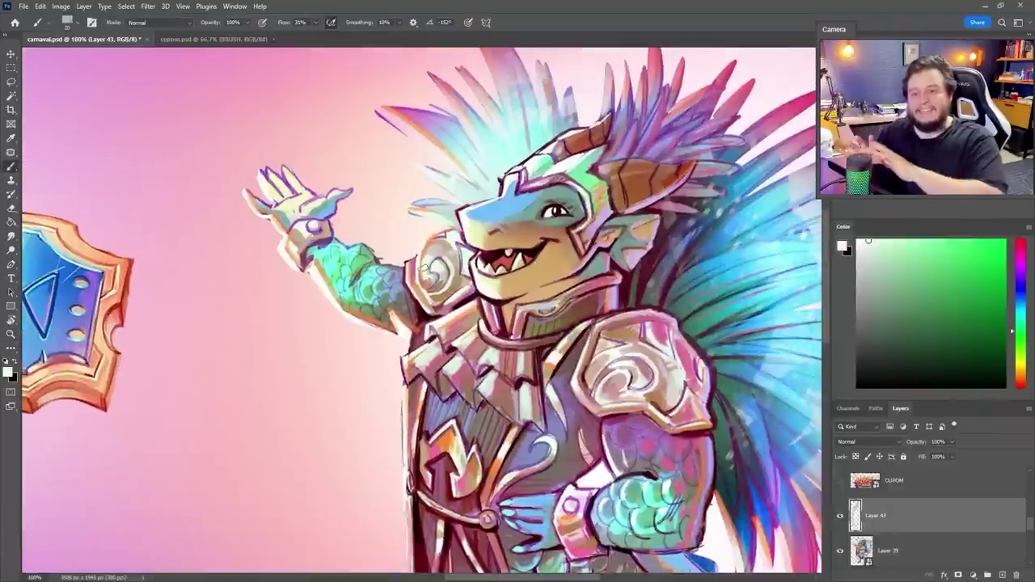
{"action": "left_click", "coordinate": [419, 316], "text": "alt"}
{"action": "left_click", "coordinate": [487, 307], "text": "alt"}
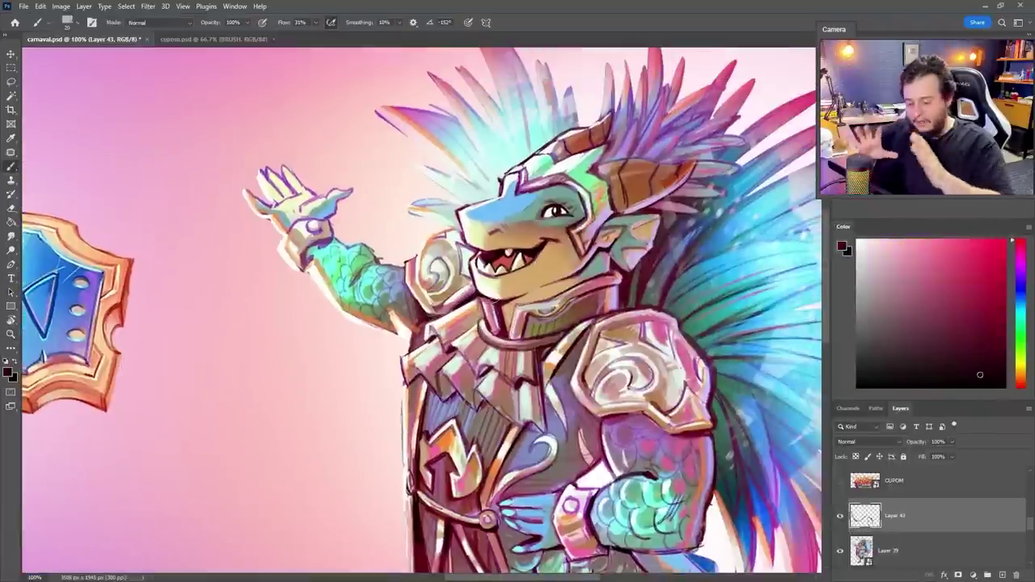
Refine the snout, jaw outline, mask and horns on Layer 43 with colours sampled from the painting
{"action": "left_click", "coordinate": [482, 309], "text": "alt"}
{"action": "scroll", "coordinate": [479, 310], "scroll_direction": "up", "scroll_amount": 2}
{"action": "left_click", "coordinate": [475, 301], "text": "alt"}
{"action": "left_click", "coordinate": [468, 292], "text": "alt"}
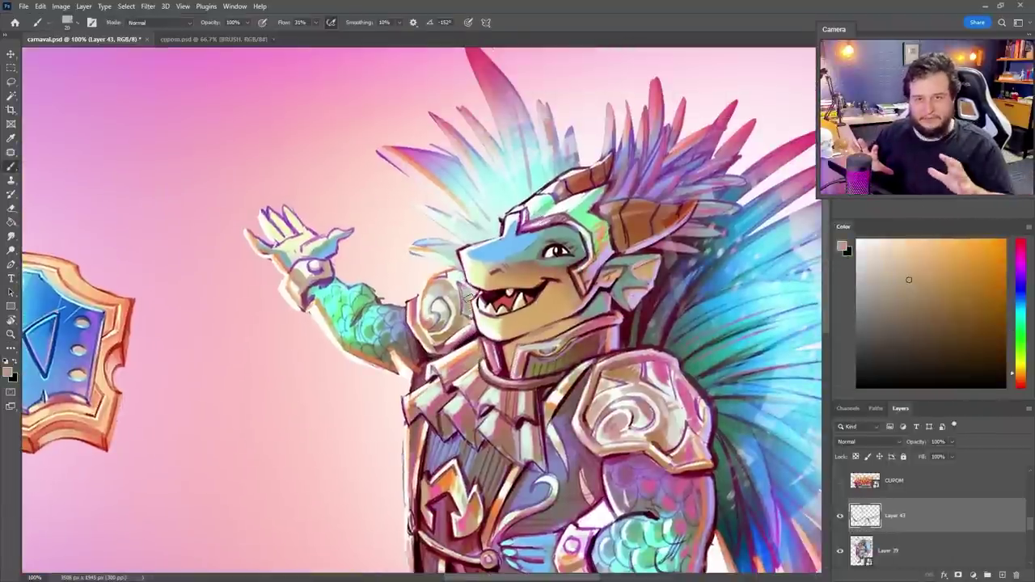
{"action": "left_click", "coordinate": [458, 255], "text": "alt"}
{"action": "left_click", "coordinate": [473, 246], "text": "alt"}
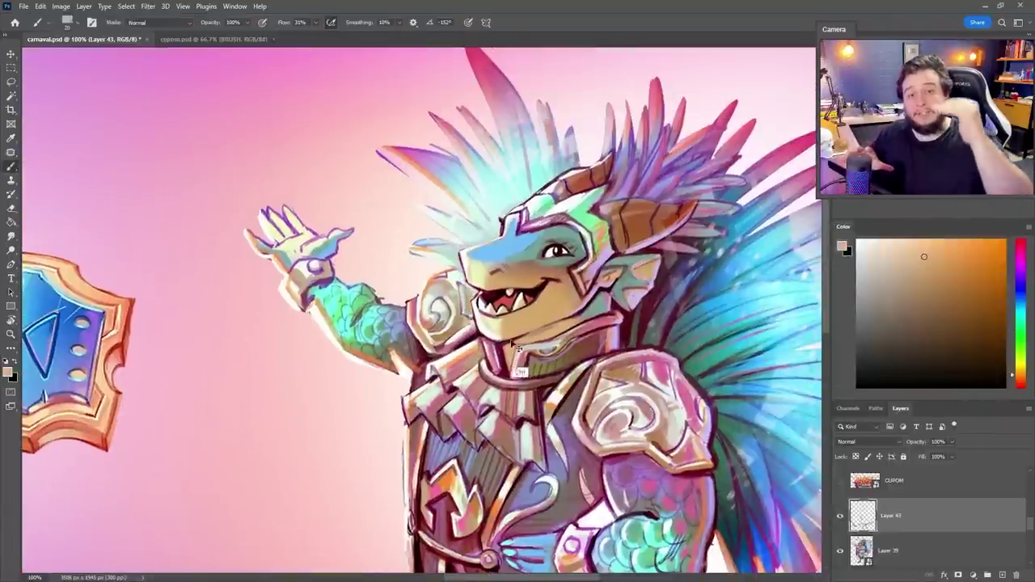
{"action": "left_click", "coordinate": [471, 263], "text": "alt"}
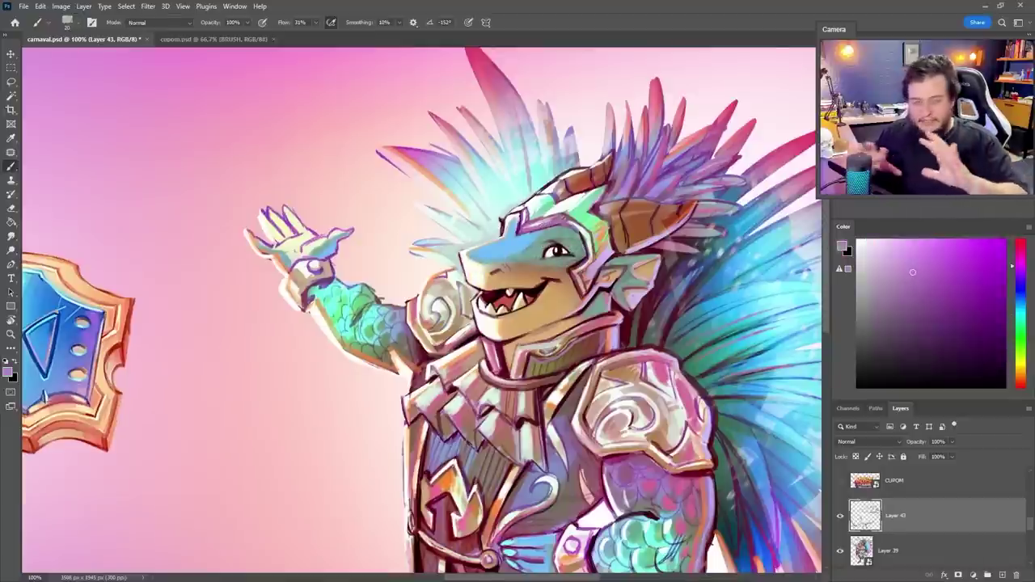
{"action": "left_click", "coordinate": [534, 352], "text": "alt"}
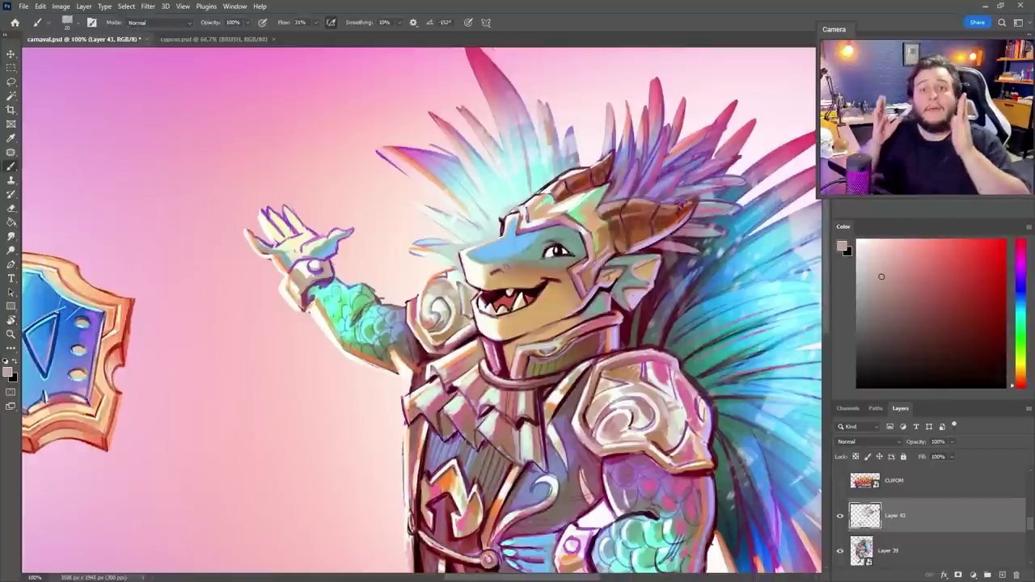
Refine the neck guard and the tunic around the chest on Layer 43 with colours sampled from the painting
{"action": "left_click", "coordinate": [602, 279], "text": "alt"}
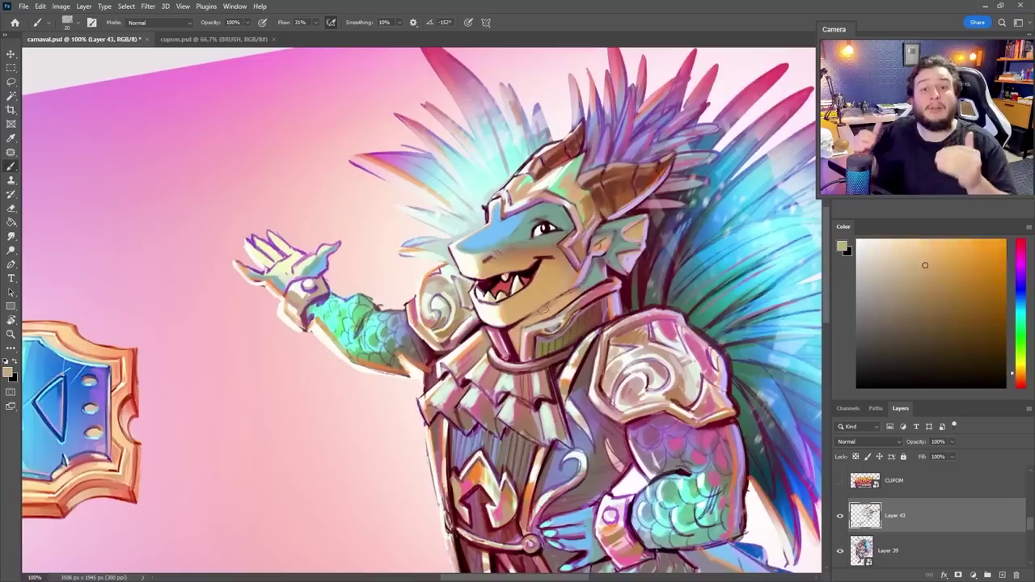
{"action": "key", "text": "ctrl+0"}
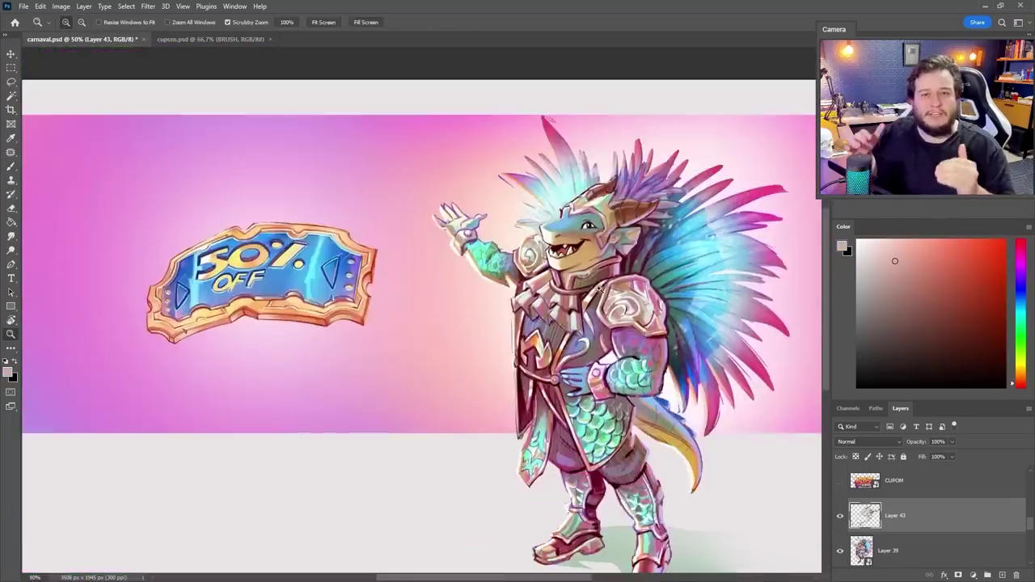
{"action": "key", "text": "ctrl+1"}
{"action": "scroll", "coordinate": [420, 307], "scroll_direction": "down", "scroll_amount": 2}
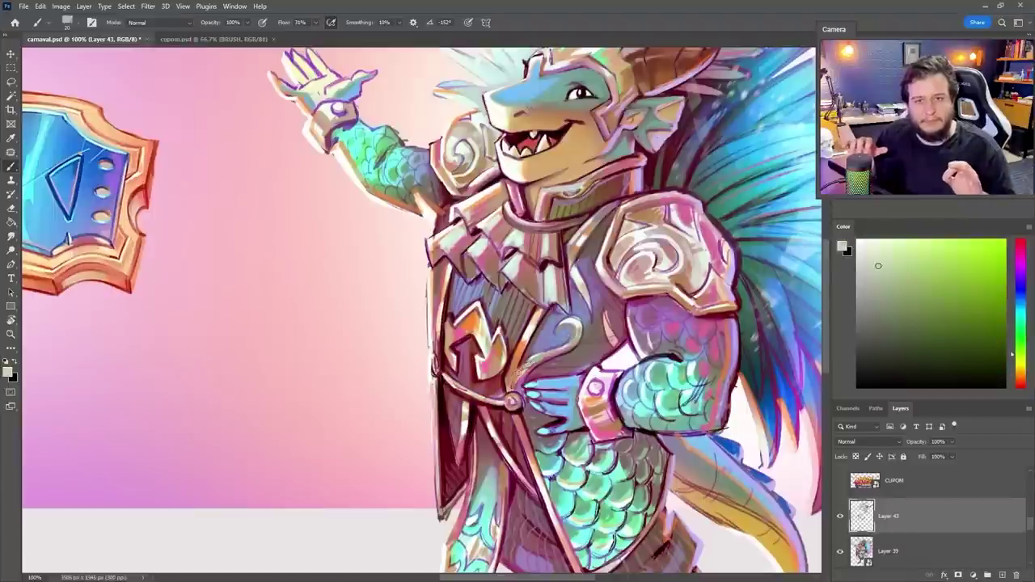
{"action": "left_click", "coordinate": [561, 323], "text": "alt"}
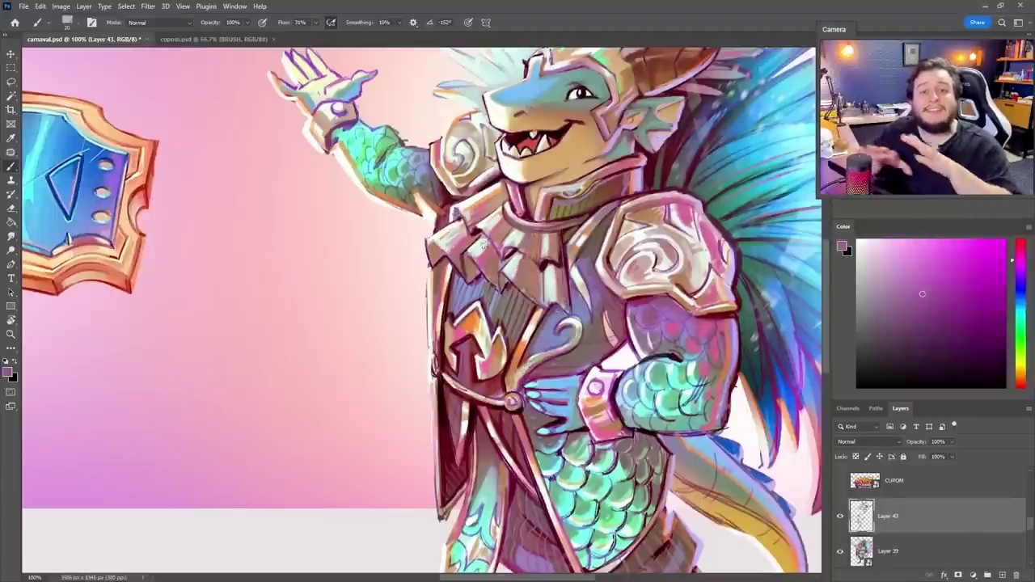
Repaint the raised hand's bracer and tidy the layered neck ruffles with sampled light and dark tones
{"action": "left_click", "coordinate": [323, 101], "text": "alt"}
{"action": "left_click_drag", "start_coordinate": [323, 88], "coordinate": [378, 170]}
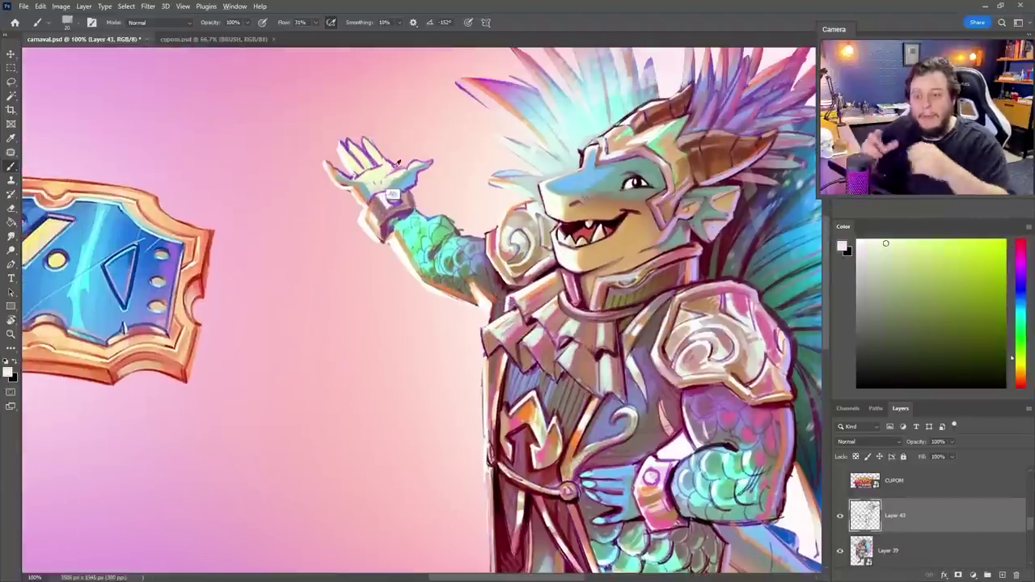
{"action": "left_click", "coordinate": [526, 299], "text": "alt"}
{"action": "mouse_move", "coordinate": [527, 298]}
{"action": "left_mouse_down"}
{"action": "mouse_move", "coordinate": [477, 259]}
{"action": "mouse_move", "coordinate": [521, 267]}
{"action": "mouse_move", "coordinate": [562, 220]}
{"action": "mouse_move", "coordinate": [546, 216]}
{"action": "left_mouse_up"}
{"action": "left_click", "coordinate": [546, 217], "text": "alt"}
{"action": "key", "text": "Escape"}
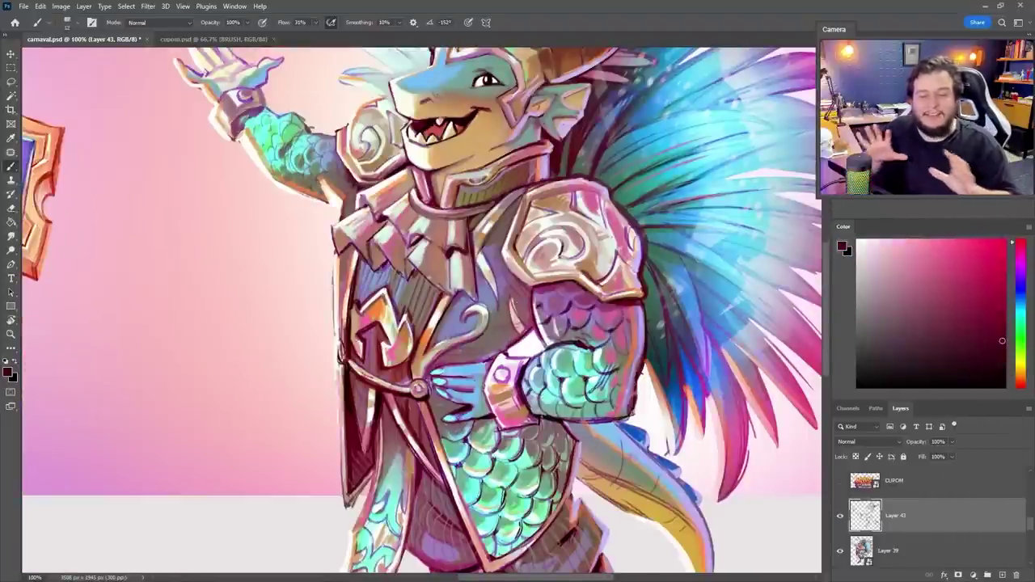
Define the teal-and-gold ornament on the hanging coat panel using tan and dark red tones sampled from the character
{"action": "left_click_drag", "start_coordinate": [631, 388], "coordinate": [611, 278]}
{"action": "left_click", "coordinate": [526, 331], "text": "alt"}
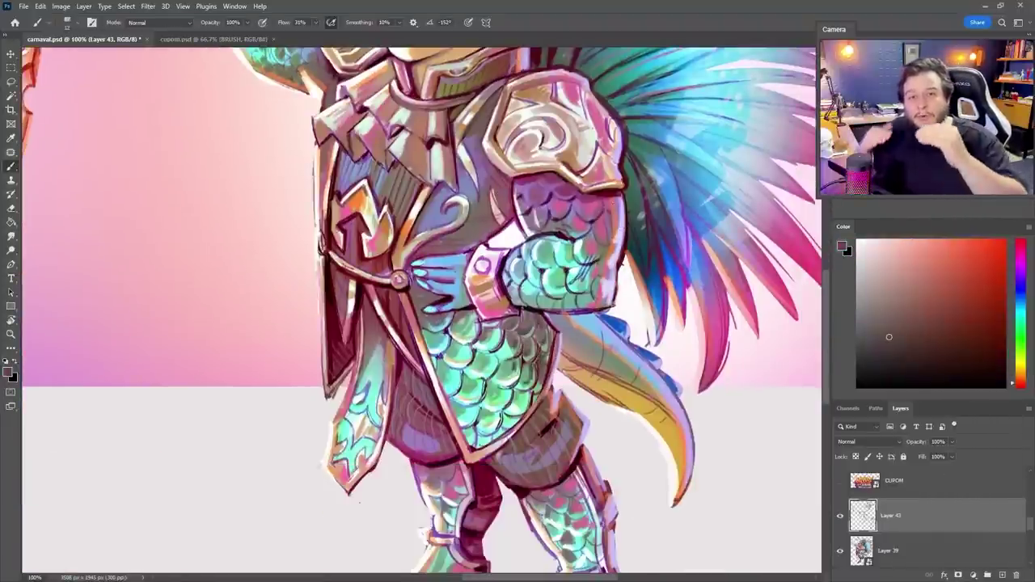
{"action": "left_click_drag", "start_coordinate": [359, 503], "coordinate": [330, 410]}
{"action": "key", "text": "d"}
{"action": "left_click", "coordinate": [545, 463], "text": "alt"}
{"action": "left_click_drag", "start_coordinate": [440, 388], "coordinate": [423, 295]}
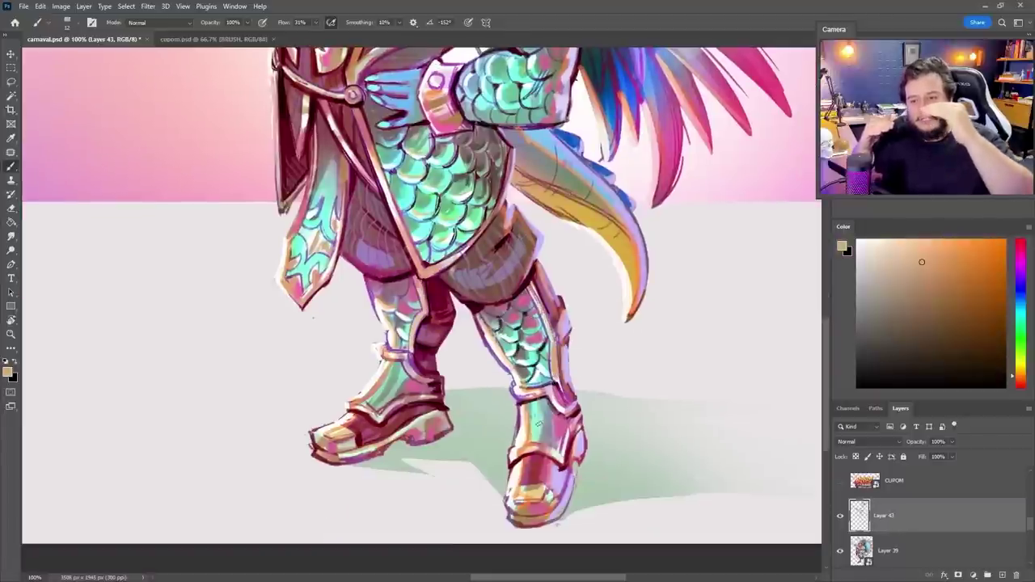
{"action": "left_click", "coordinate": [380, 252], "text": "alt"}
{"action": "left_click", "coordinate": [290, 261], "text": "alt"}
{"action": "left_click", "coordinate": [315, 257], "text": "alt"}
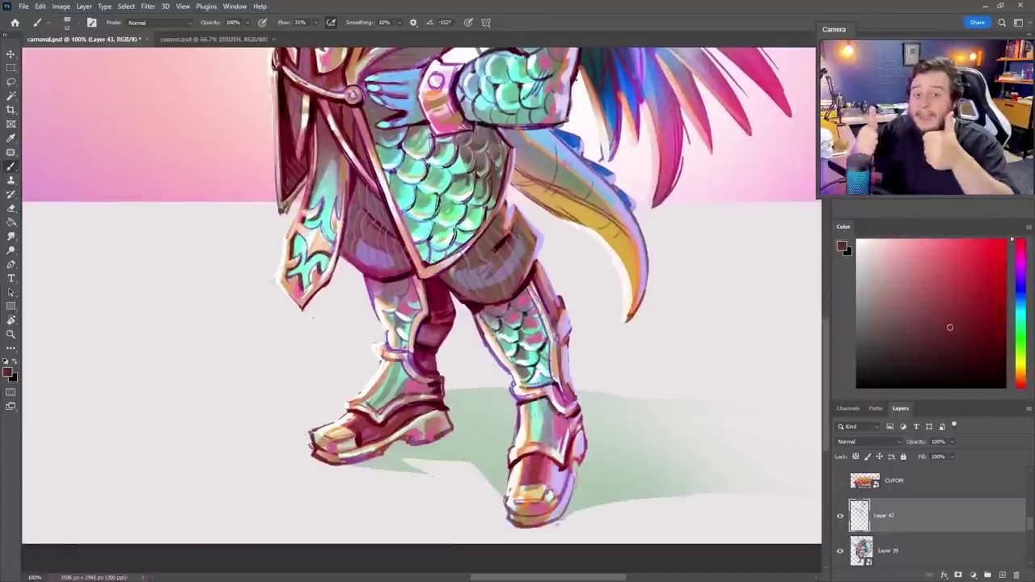
{"action": "left_click", "coordinate": [331, 212], "text": "alt"}
Touch up the highlights on the hip arm's scales with a pale mint sampled from the painting
{"action": "key", "text": "h"}
{"action": "left_click_drag", "start_coordinate": [323, 242], "coordinate": [378, 304]}
{"action": "key", "text": "h"}
{"action": "left_click", "coordinate": [508, 173], "text": "alt"}
{"action": "left_click", "coordinate": [480, 168], "text": "alt"}
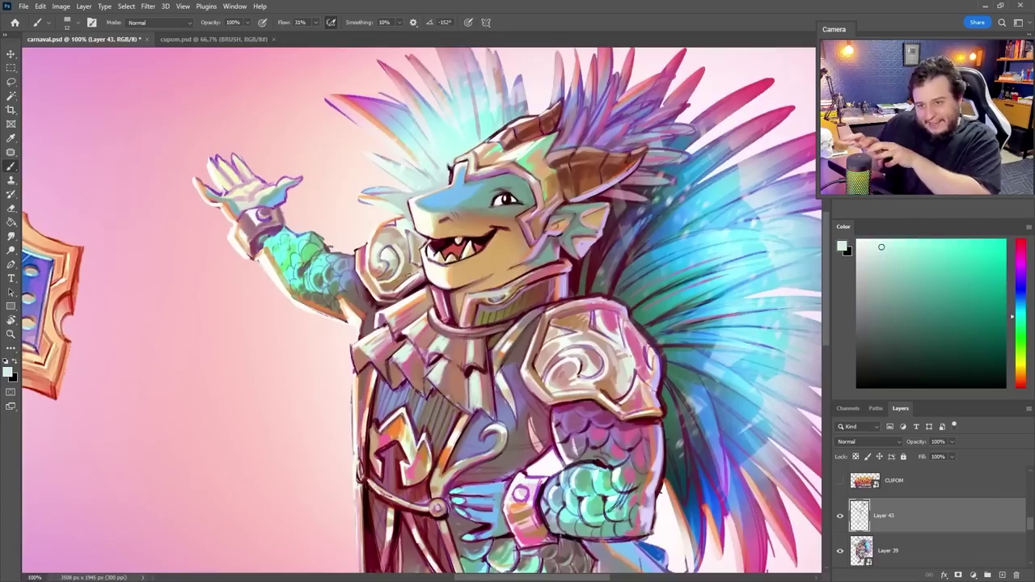
Deepen the torso and armour linework with sampled dark maroon and check the whole banner with the view rotation reset
{"action": "key", "text": "h"}
{"action": "left_click", "coordinate": [380, 214], "text": "alt"}
{"action": "key", "text": "h"}
{"action": "left_click_drag", "start_coordinate": [380, 215], "coordinate": [526, 339]}
{"action": "left_click", "coordinate": [566, 260], "text": "alt"}
{"action": "key", "text": "r"}
{"action": "key", "text": "r"}
{"action": "key", "text": "Escape"}
{"action": "key", "text": "ctrl+0"}
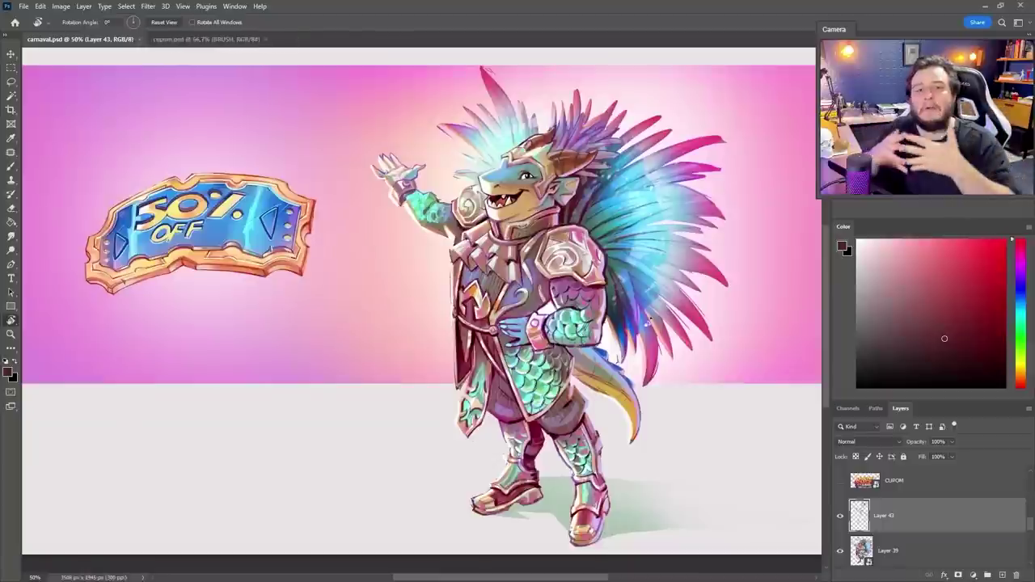
Clean up the outer edge of the hip arm with sampled near-white
{"action": "key", "text": "b"}
{"action": "scroll", "coordinate": [629, 242], "scroll_direction": "up", "scroll_amount": 2}
{"action": "left_click", "coordinate": [570, 212], "text": "alt"}
{"action": "left_click", "coordinate": [538, 299], "text": "alt"}
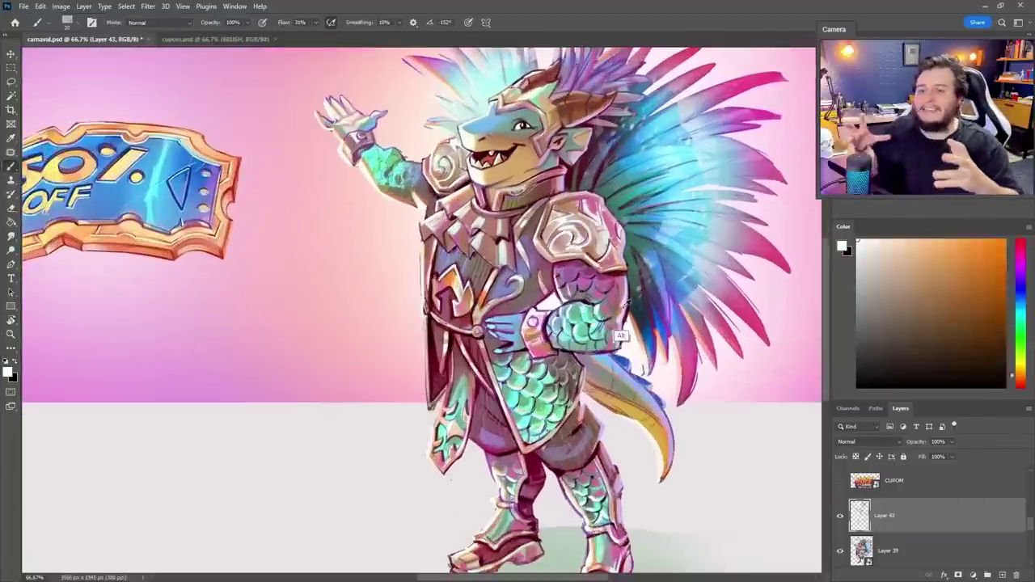
Refine the belt cord, its ring clasp and the adjoining coat edge with sampled red, orange and pale tones
{"action": "key", "text": "r"}
{"action": "left_click_drag", "start_coordinate": [538, 299], "coordinate": [582, 348]}
{"action": "scroll", "coordinate": [416, 307], "scroll_direction": "up", "scroll_amount": 1}
{"action": "left_click", "coordinate": [409, 298], "text": "alt"}
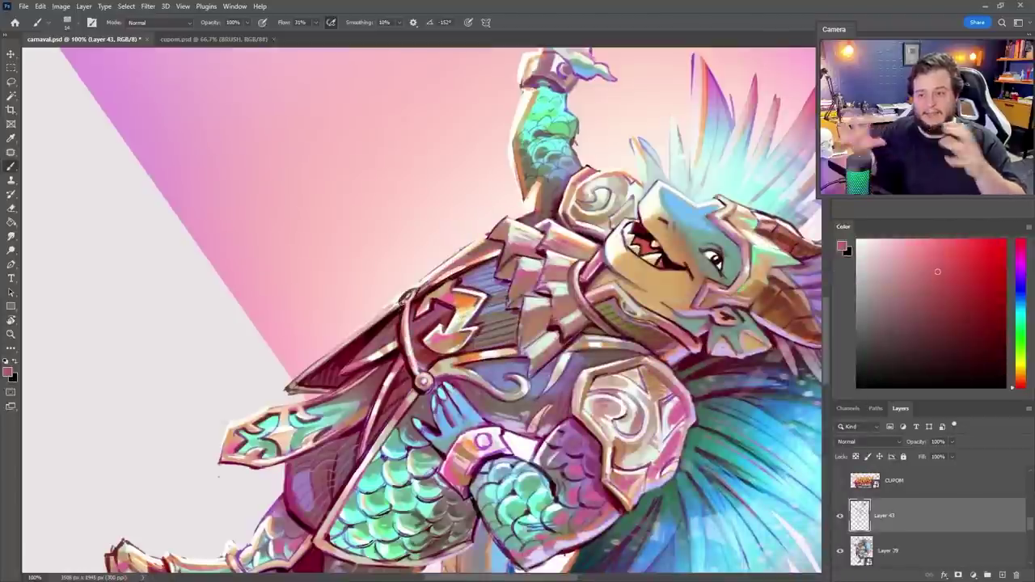
{"action": "left_click", "coordinate": [414, 340], "text": "alt"}
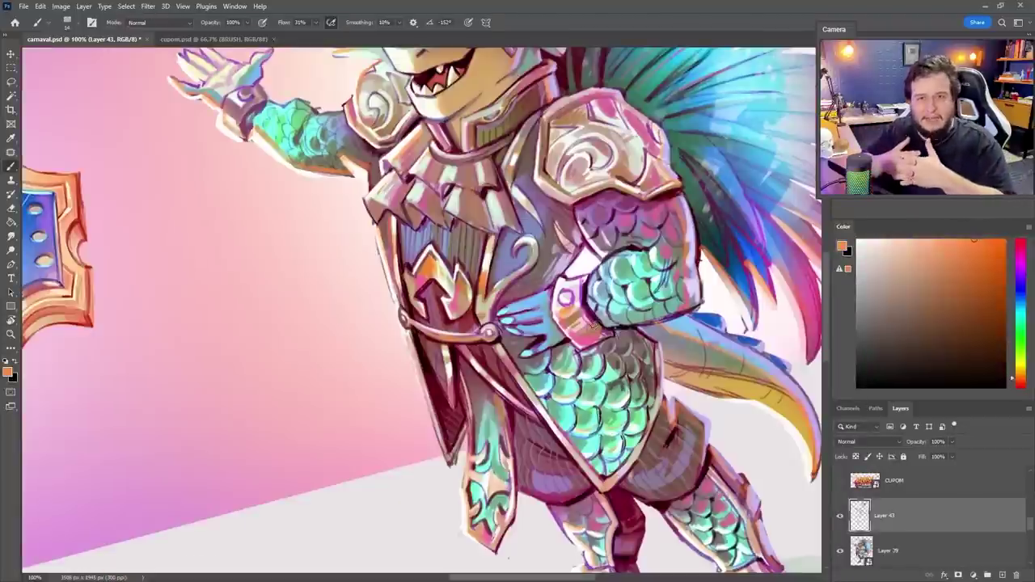
{"action": "left_click", "coordinate": [489, 331], "text": "alt"}
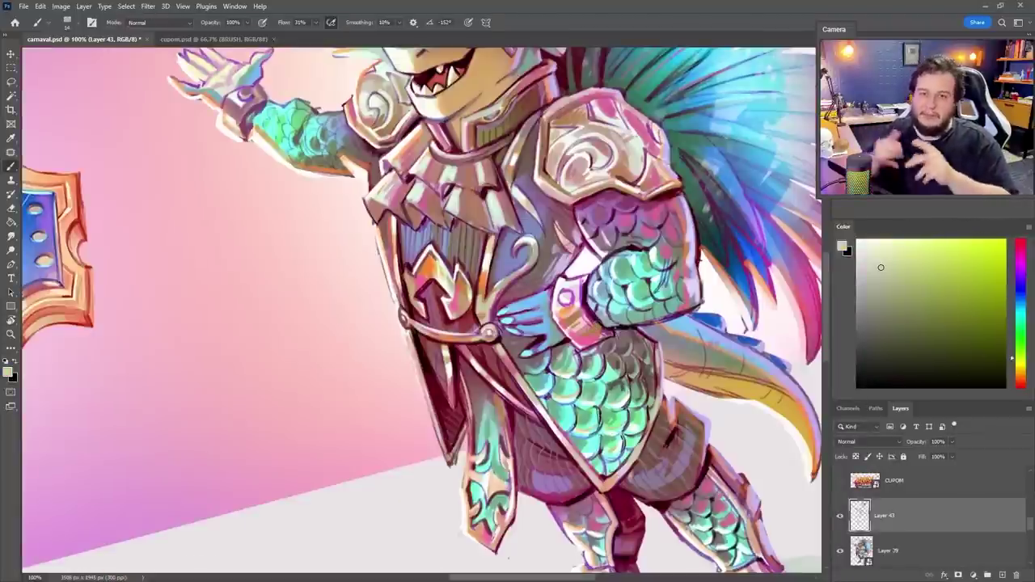
{"action": "key", "text": "z"}
{"action": "key", "text": "ctrl+0"}
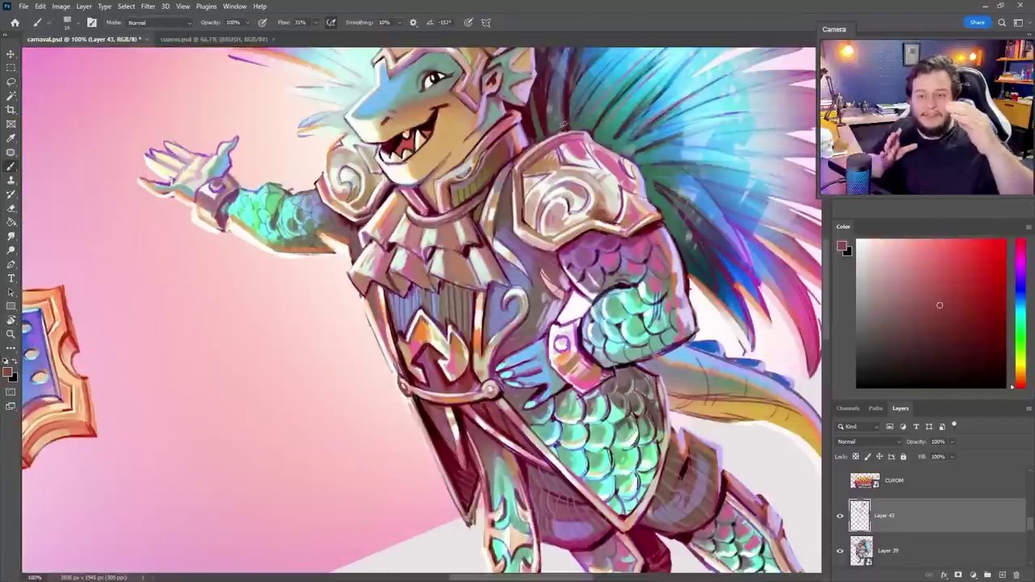
Render the near shoulder plate's rim and swirl with sampled dark red and pale lilac
{"action": "left_click", "coordinate": [564, 125], "text": "alt"}
{"action": "left_click", "coordinate": [559, 215], "text": "alt"}
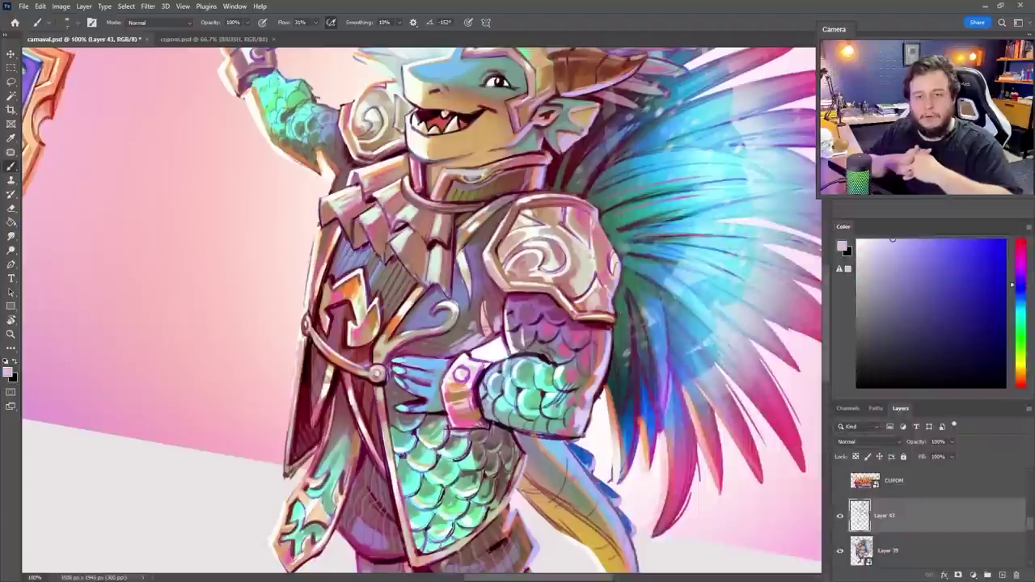
{"action": "left_click", "coordinate": [598, 272], "text": "alt"}
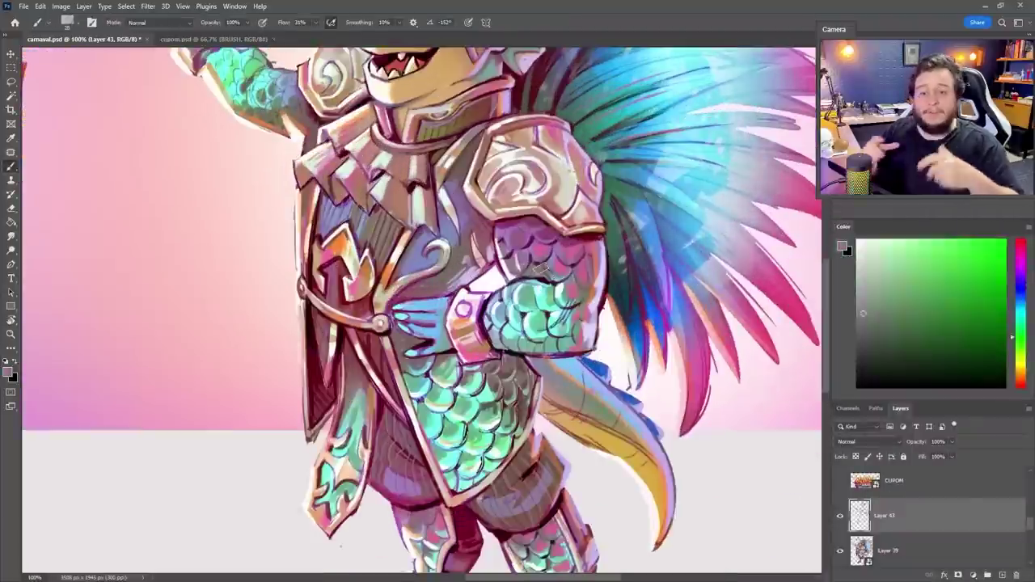
Smooth the upper-arm scales and repaint the hip hand's bracer with sampled muted greys and pinks
{"action": "left_click", "coordinate": [562, 374], "text": "alt"}
{"action": "left_click", "coordinate": [542, 329], "text": "alt"}
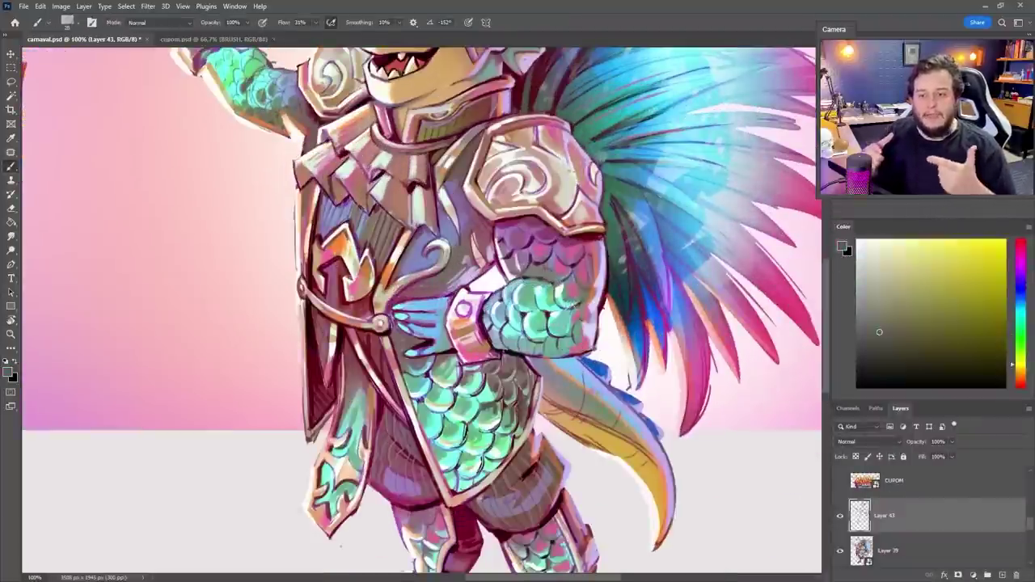
{"action": "left_click", "coordinate": [502, 354], "text": "alt"}
{"action": "left_click", "coordinate": [465, 338], "text": "alt"}
{"action": "left_click", "coordinate": [469, 324], "text": "alt"}
{"action": "left_click", "coordinate": [469, 305], "text": "alt"}
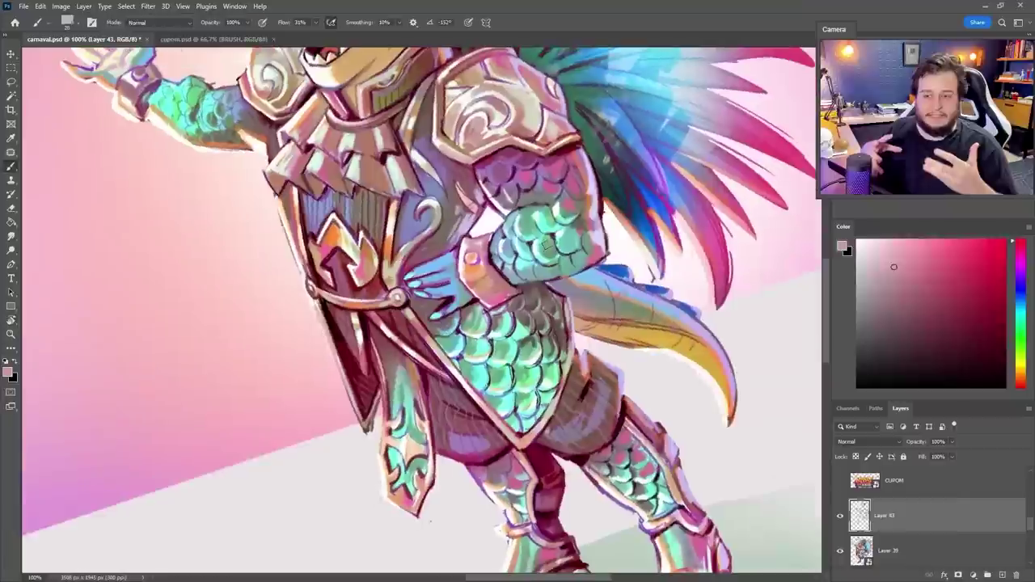
Rework the forearm scales and darken the purple upper-arm scales beneath the shoulder plate
{"action": "left_click", "coordinate": [362, 512], "text": "alt"}
{"action": "left_click", "coordinate": [498, 279], "text": "alt"}
{"action": "left_click", "coordinate": [481, 308], "text": "alt"}
{"action": "left_click", "coordinate": [481, 222], "text": "alt"}
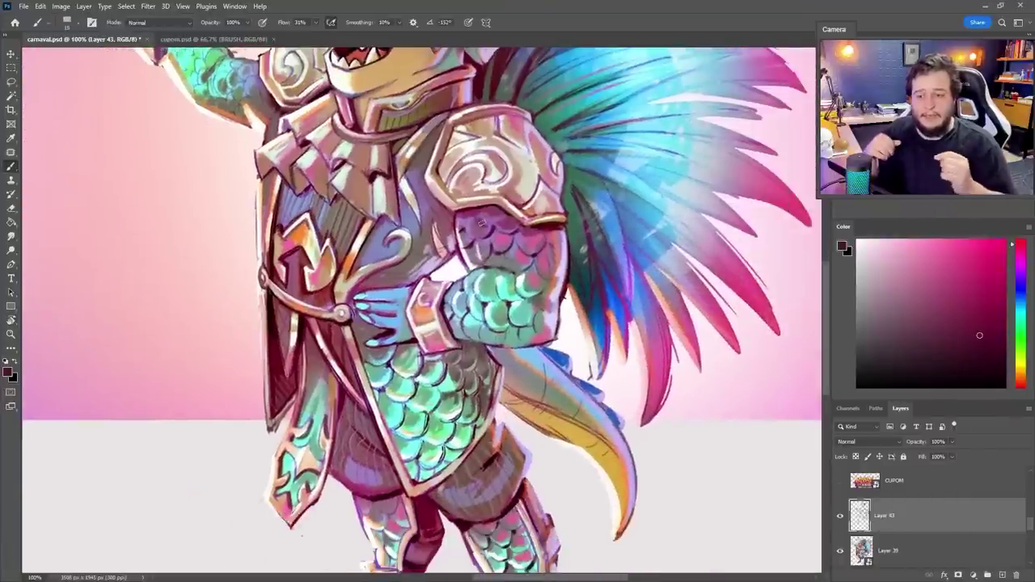
Strengthen the dark gaps between the forearm scales and the green hip scales with sampled maroon
{"action": "scroll", "coordinate": [548, 299], "scroll_direction": "down", "scroll_amount": 1}
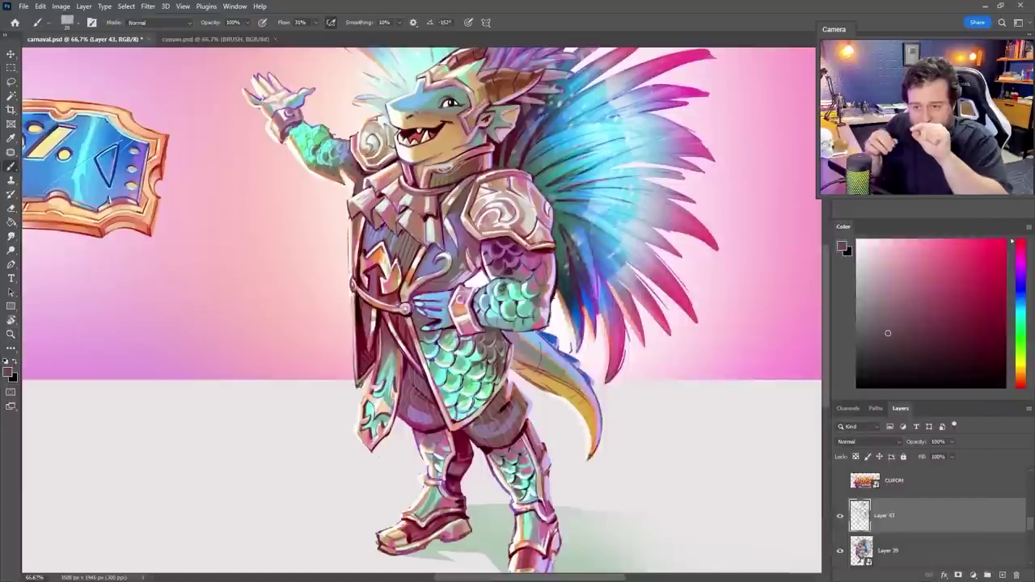
{"action": "left_click_drag", "start_coordinate": [421, 315], "coordinate": [481, 295]}
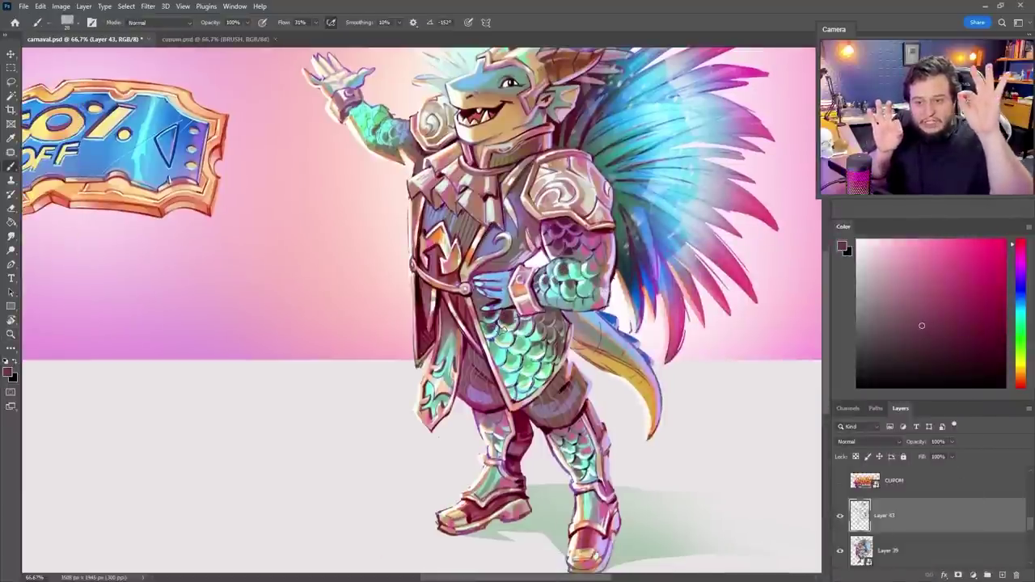
{"action": "left_click", "coordinate": [514, 319], "text": "alt"}
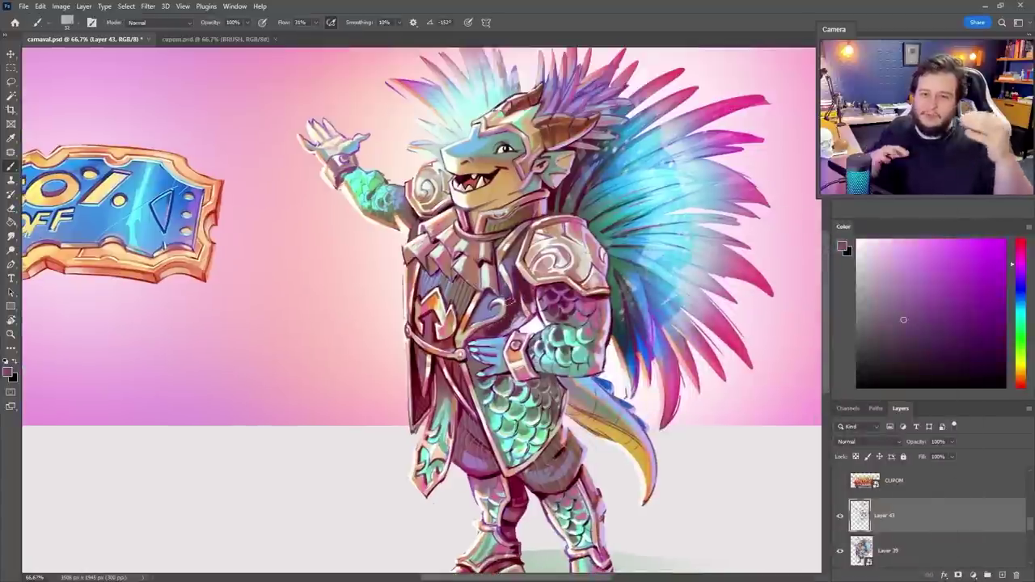
Shade the tunic around the curled ornament and the hip bracer with sampled dark purple and maroon
{"action": "left_click", "coordinate": [511, 323], "text": "alt"}
{"action": "left_click", "coordinate": [527, 310], "text": "alt"}
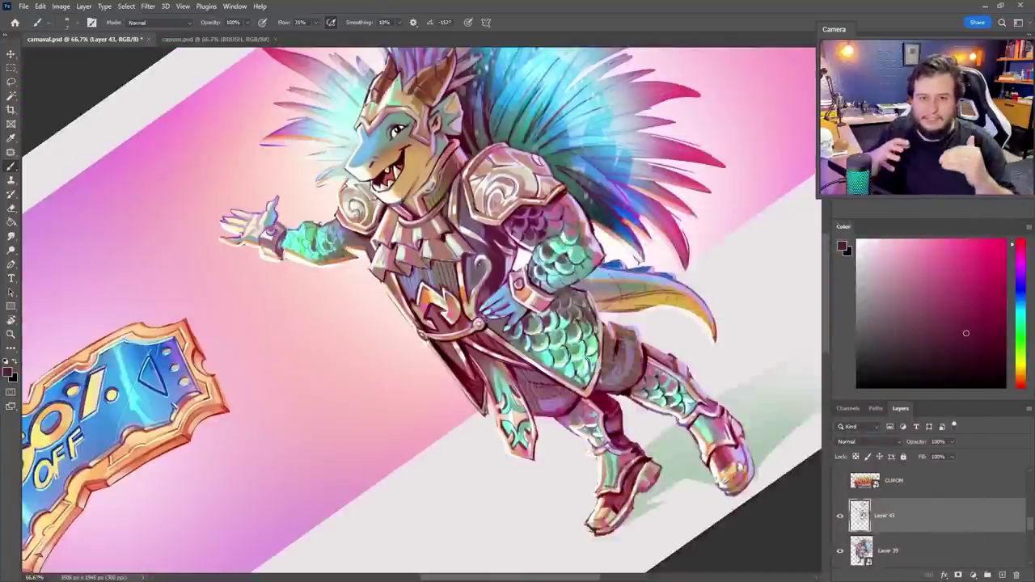
{"action": "left_click", "coordinate": [518, 324], "text": "alt"}
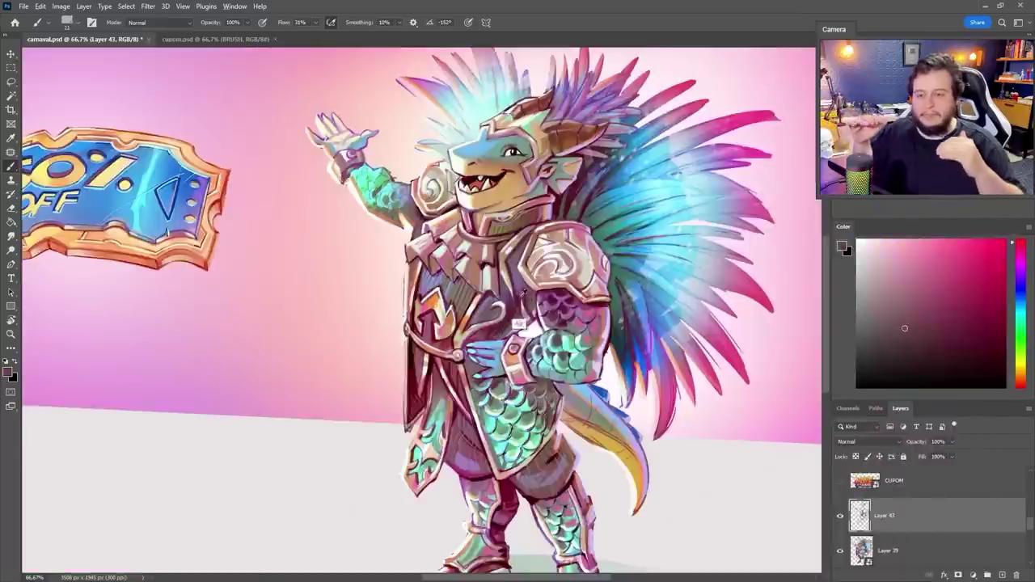
Clean up the trousers, shin guards and boots with sampled dark reds
{"action": "scroll", "coordinate": [518, 324], "scroll_direction": "down", "scroll_amount": 5}
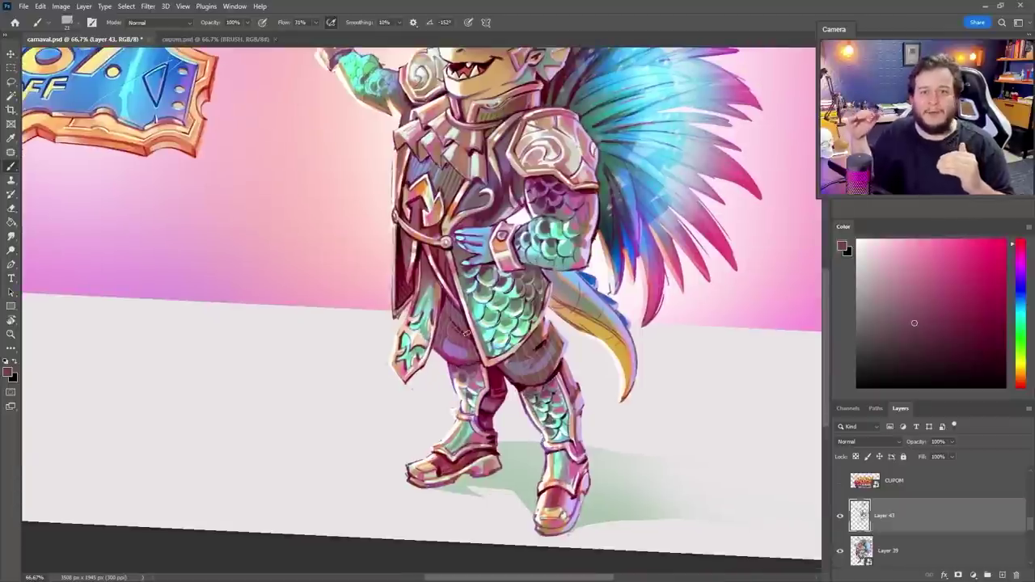
{"action": "left_click", "coordinate": [476, 466], "text": "alt"}
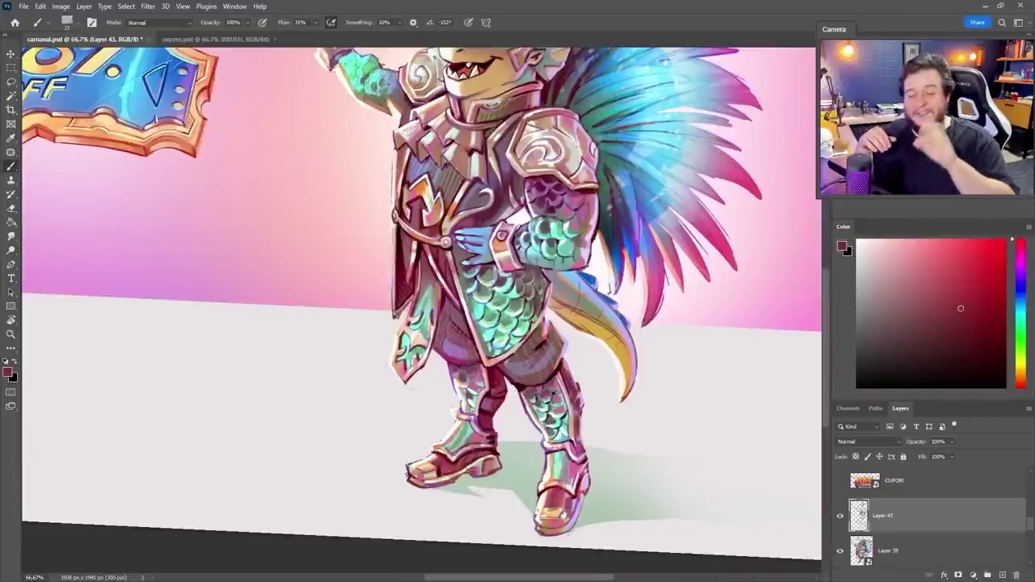
{"action": "left_click", "coordinate": [557, 519], "text": "alt"}
{"action": "left_click", "coordinate": [577, 500], "text": "alt"}
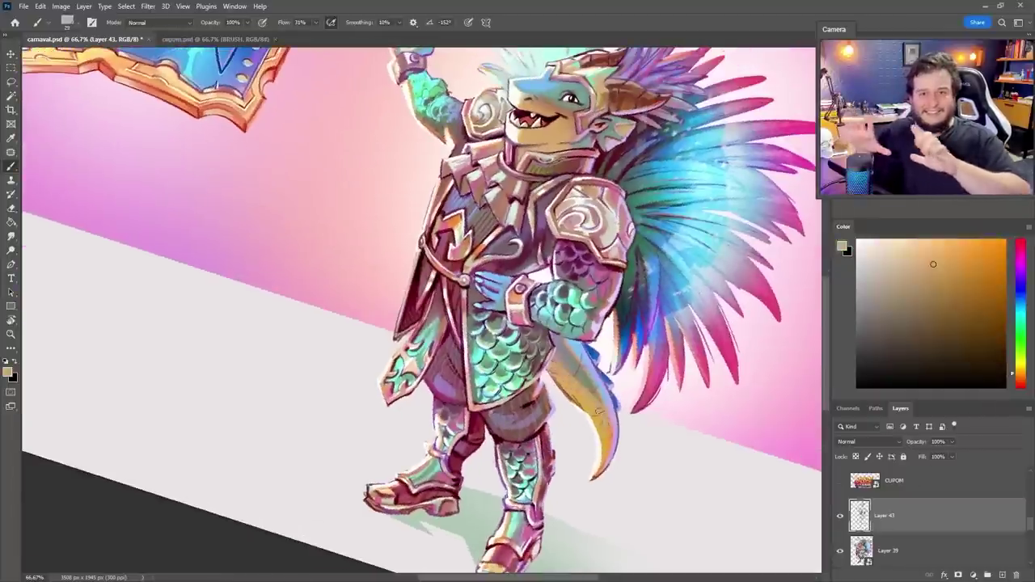
Paint over the sketch lines on the tail with sampled tan tones and darken its blue spikes
{"action": "left_click", "coordinate": [600, 441], "text": "alt"}
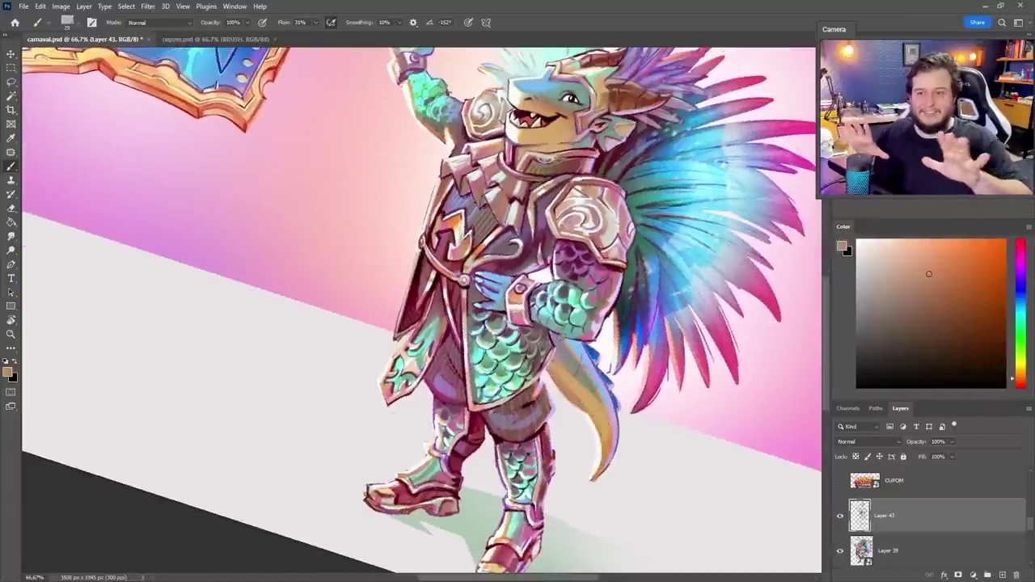
{"action": "left_click", "coordinate": [571, 379], "text": "alt"}
{"action": "left_click", "coordinate": [615, 400], "text": "alt"}
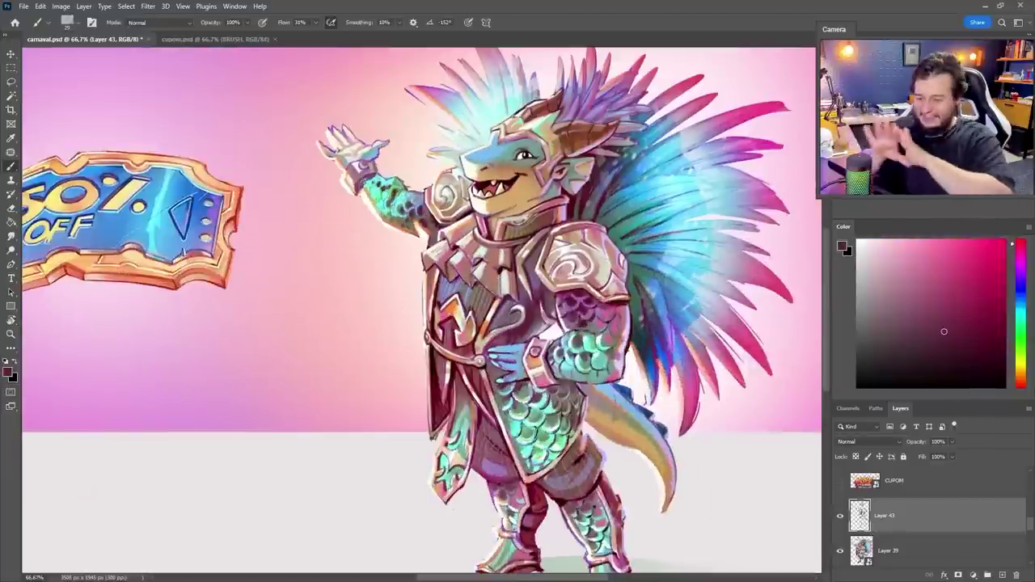
Refine the raised arm's bracer and green scales with sampled maroon and light blue
{"action": "left_click", "coordinate": [361, 182], "text": "alt"}
{"action": "left_click", "coordinate": [366, 194], "text": "alt"}
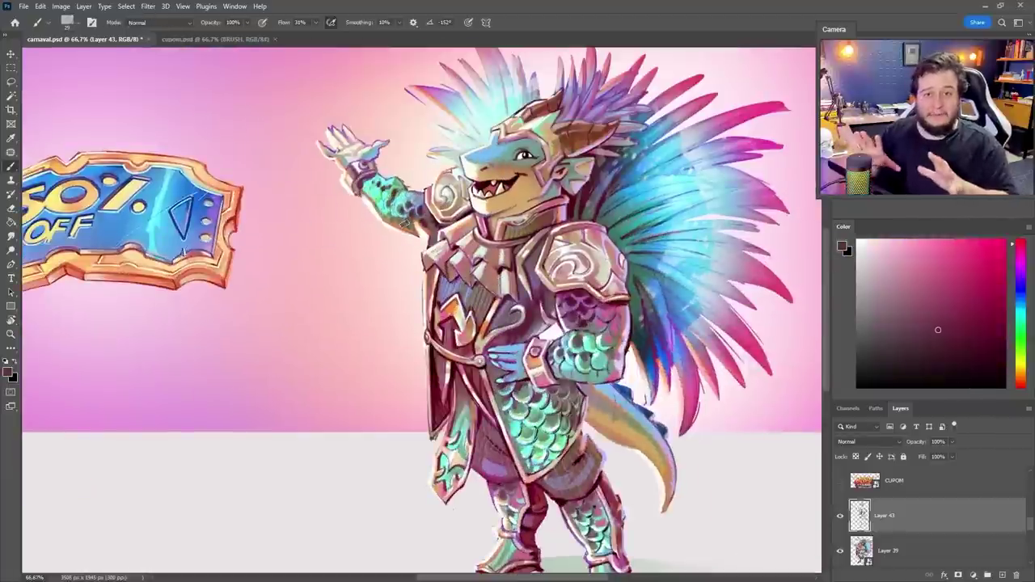
{"action": "left_click", "coordinate": [396, 202], "text": "alt"}
{"action": "left_click", "coordinate": [446, 182], "text": "alt"}
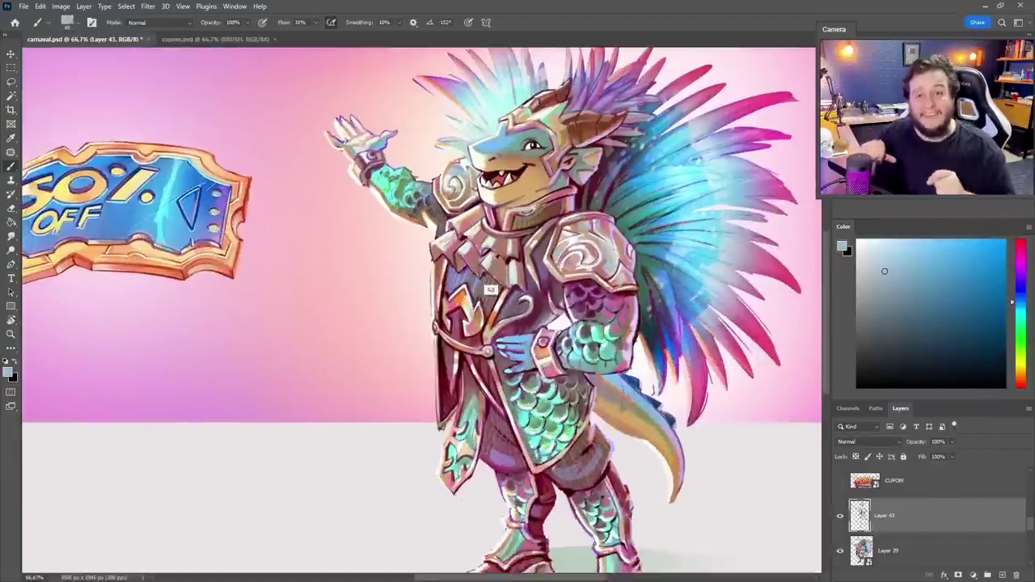
Brighten the neck ruffles and chest emblem with sampled pale grey and near-white highlights
{"action": "left_click", "coordinate": [493, 258], "text": "alt"}
{"action": "left_click", "coordinate": [452, 250], "text": "alt"}
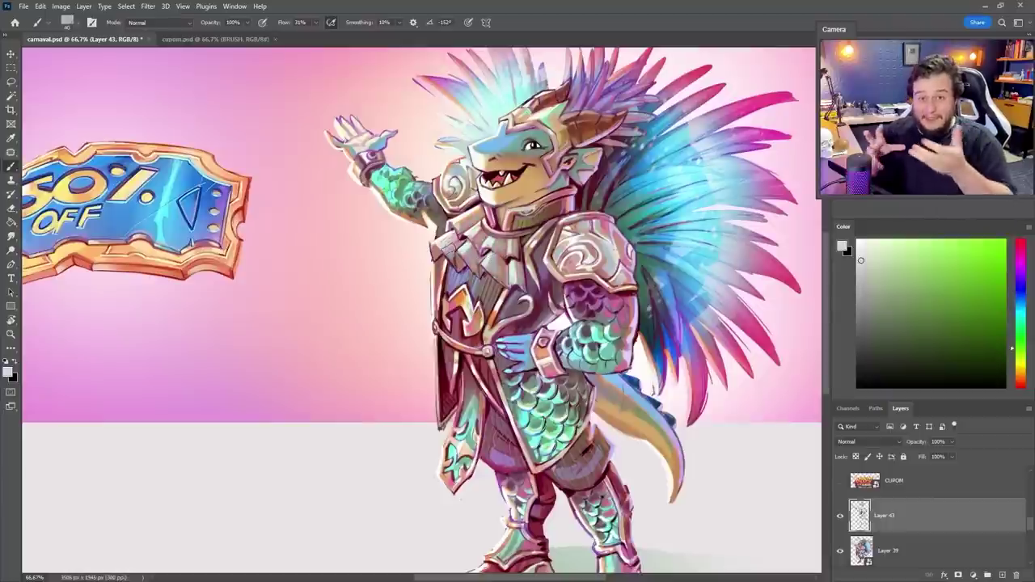
{"action": "left_click", "coordinate": [471, 311], "text": "alt"}
{"action": "right_click", "coordinate": [549, 212]}
{"action": "key", "text": "Escape"}
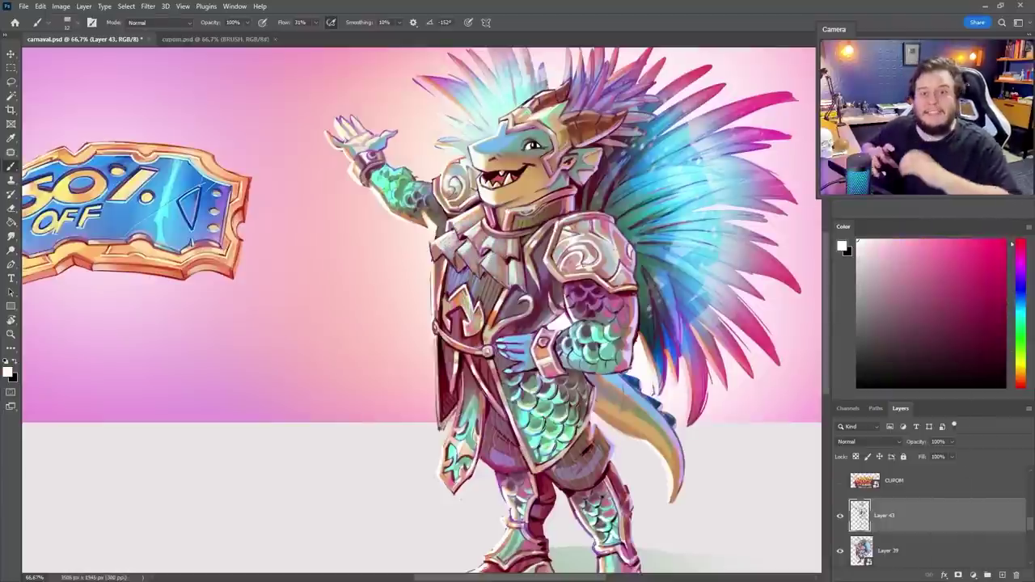
Touch up the shin guard and refine the striped vest and chest emblem with sampled olive and dark tones
{"action": "scroll", "coordinate": [554, 234], "scroll_direction": "down", "scroll_amount": 4}
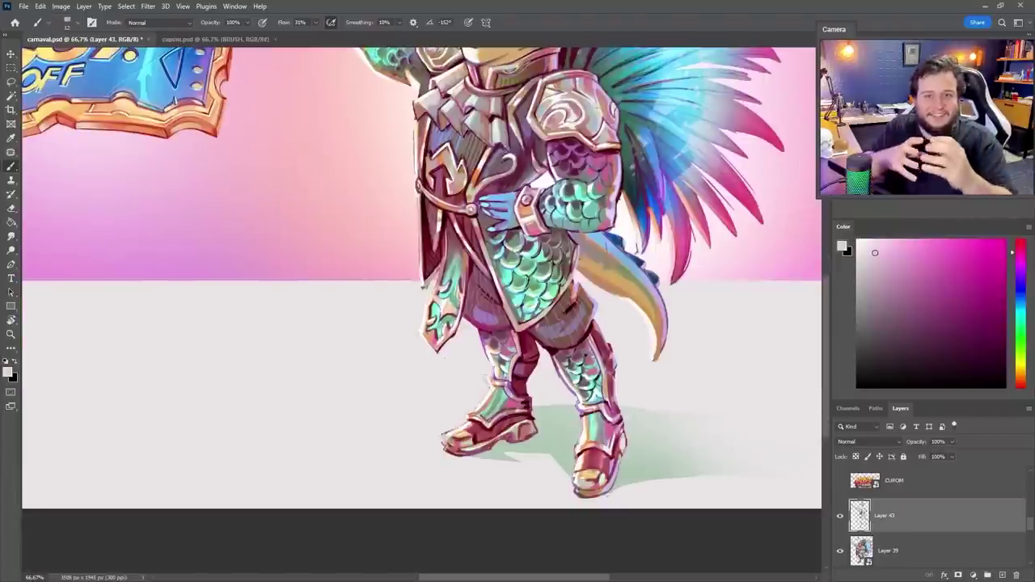
{"action": "left_click", "coordinate": [591, 421], "text": "alt"}
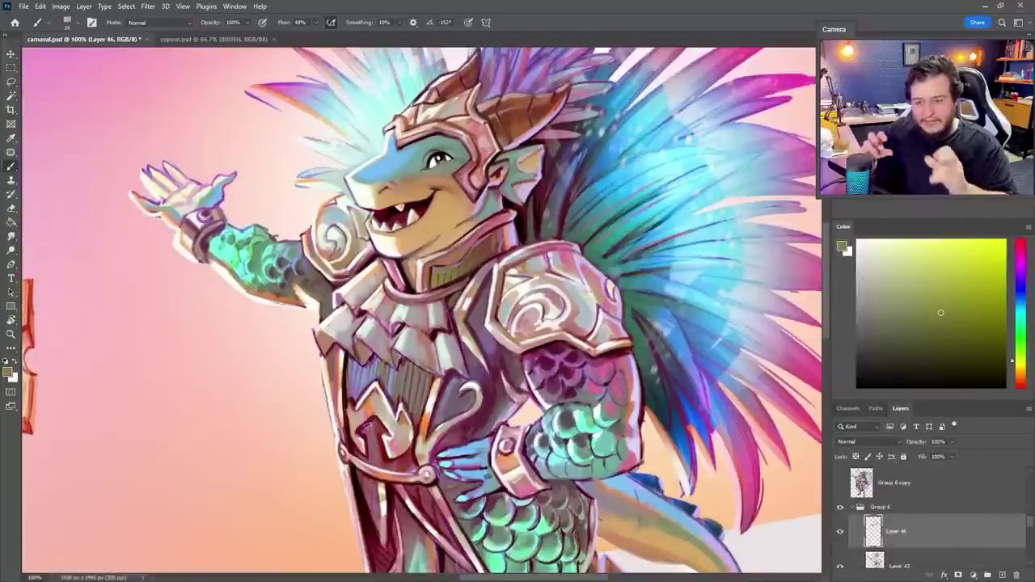
{"action": "left_click", "coordinate": [371, 440], "text": "alt"}
{"action": "left_click", "coordinate": [365, 382], "text": "alt"}
{"action": "left_click", "coordinate": [371, 425], "text": "alt"}
{"action": "left_click", "coordinate": [396, 329], "text": "alt"}
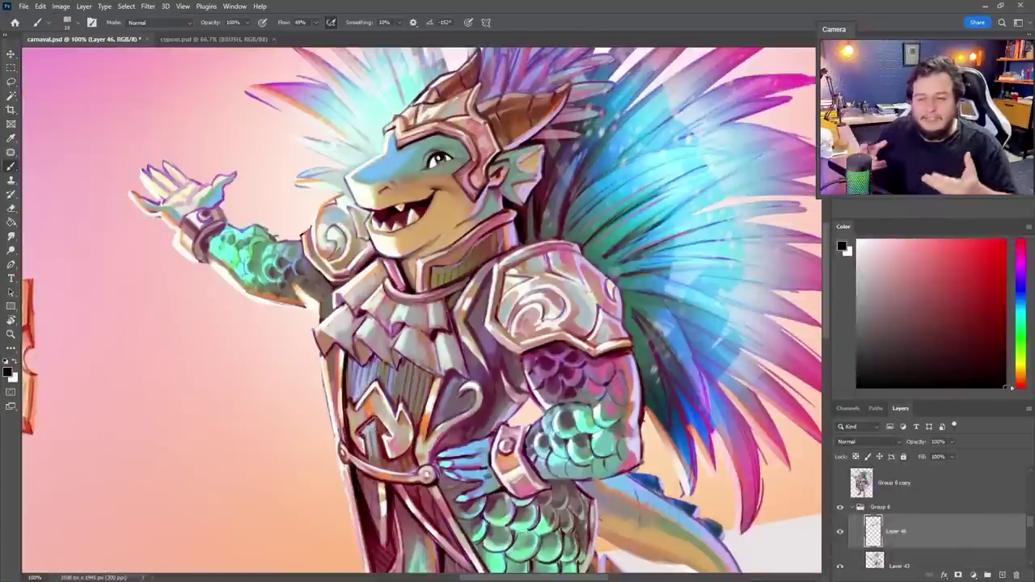
{"action": "left_click", "coordinate": [383, 453], "text": "alt"}
{"action": "left_click", "coordinate": [354, 426], "text": "alt"}
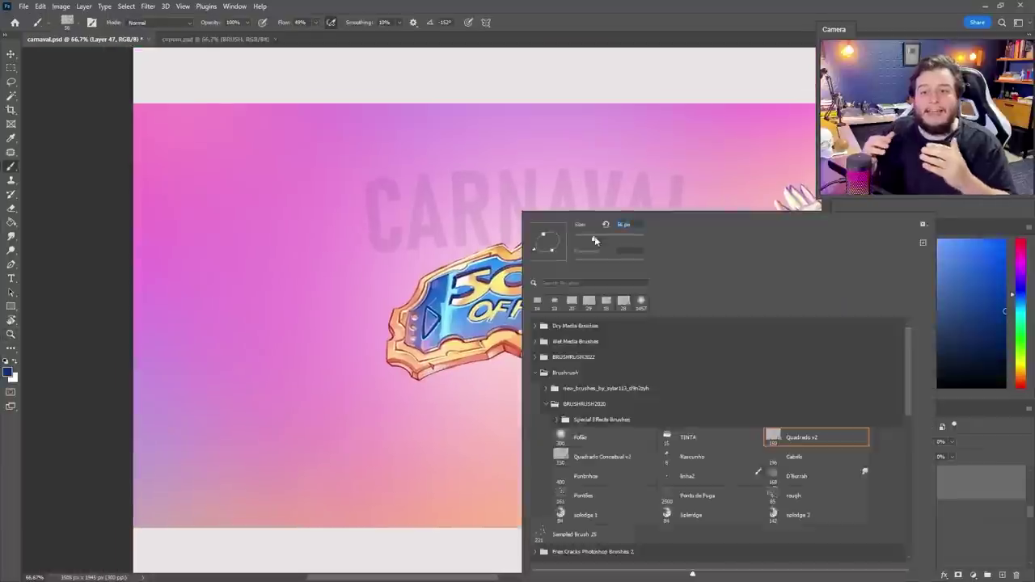
Paint the CARNAVAL letters over the faint text guide in a dark-to-green gradient, with a dark maroon outline on the layer beneath
{"action": "left_click_drag", "start_coordinate": [386, 252], "coordinate": [429, 177]}
{"action": "mouse_move", "coordinate": [508, 173]}
{"action": "left_mouse_down"}
{"action": "mouse_move", "coordinate": [501, 218]}
{"action": "mouse_move", "coordinate": [579, 243]}
{"action": "left_mouse_up"}
{"action": "left_click_drag", "start_coordinate": [582, 173], "coordinate": [647, 243]}
{"action": "left_click_drag", "start_coordinate": [675, 174], "coordinate": [474, 144]}
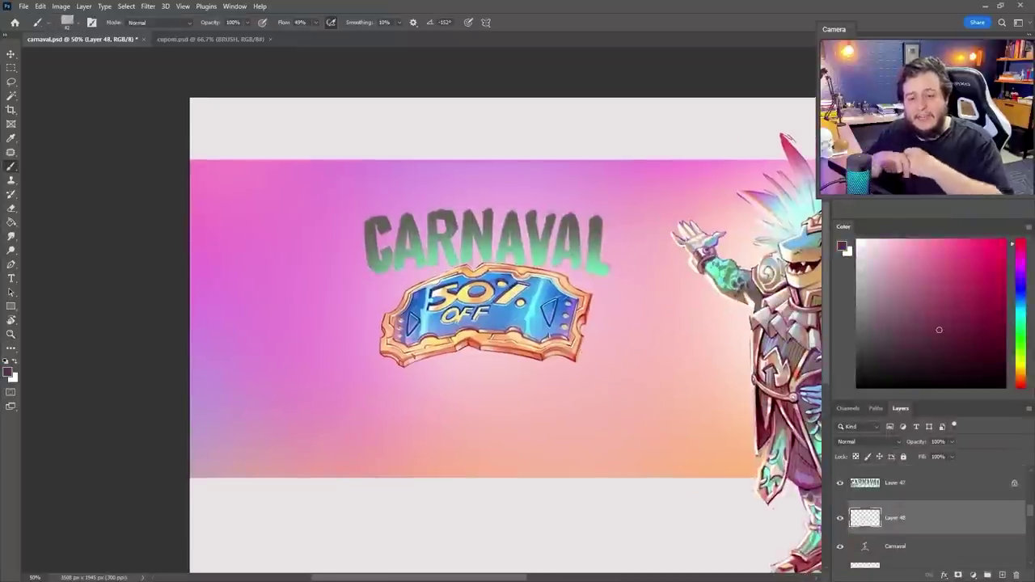
{"action": "left_click_drag", "start_coordinate": [447, 202], "coordinate": [477, 210]}
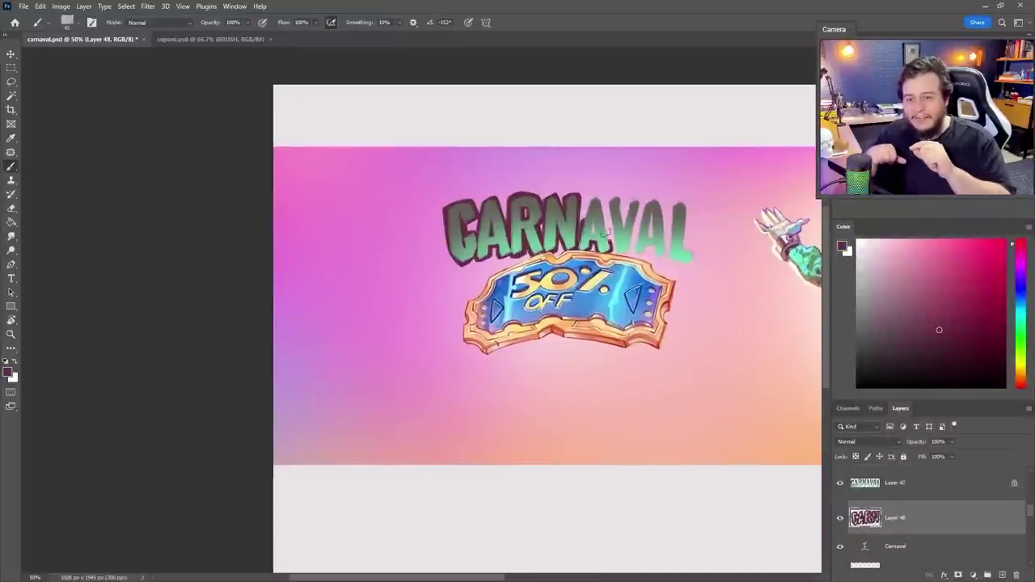
{"action": "left_click_drag", "start_coordinate": [675, 206], "coordinate": [684, 260]}
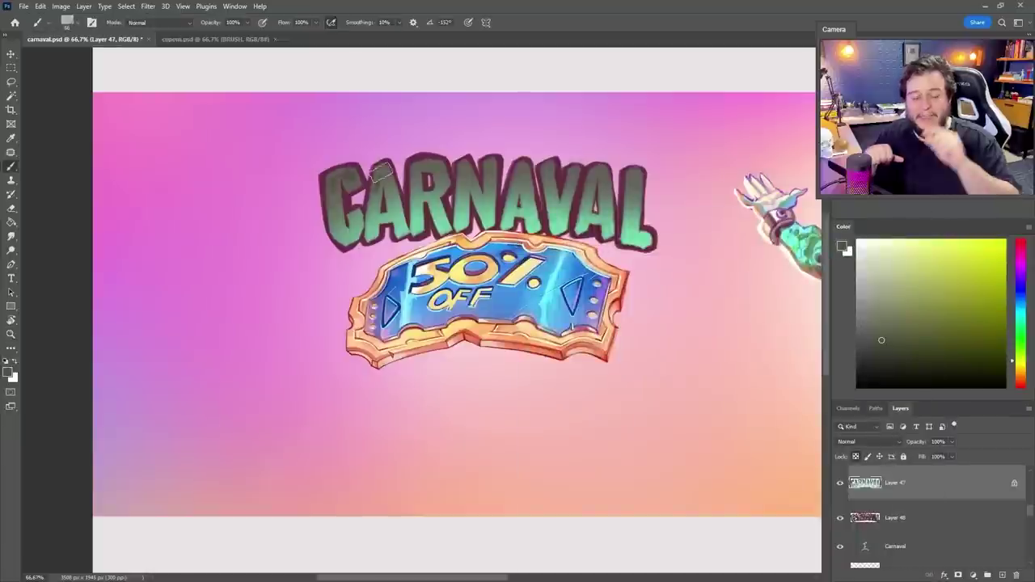
Lower the brush flow to 56% and shade the CARNAVAL letters with sampled grey-green and mint tones
{"action": "left_click_drag", "start_coordinate": [315, 22], "coordinate": [295, 38]}
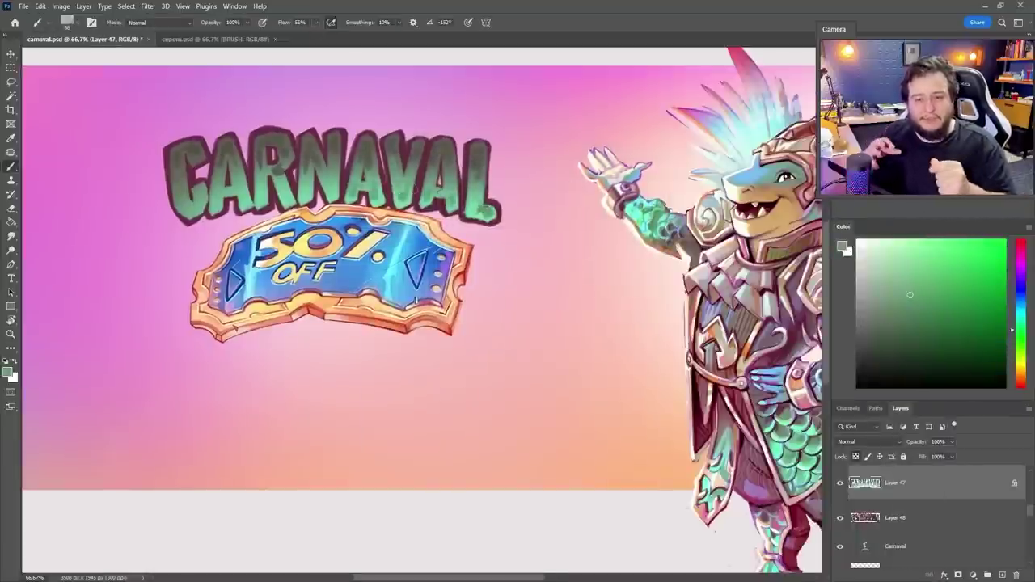
{"action": "left_click_drag", "start_coordinate": [257, 189], "coordinate": [428, 184]}
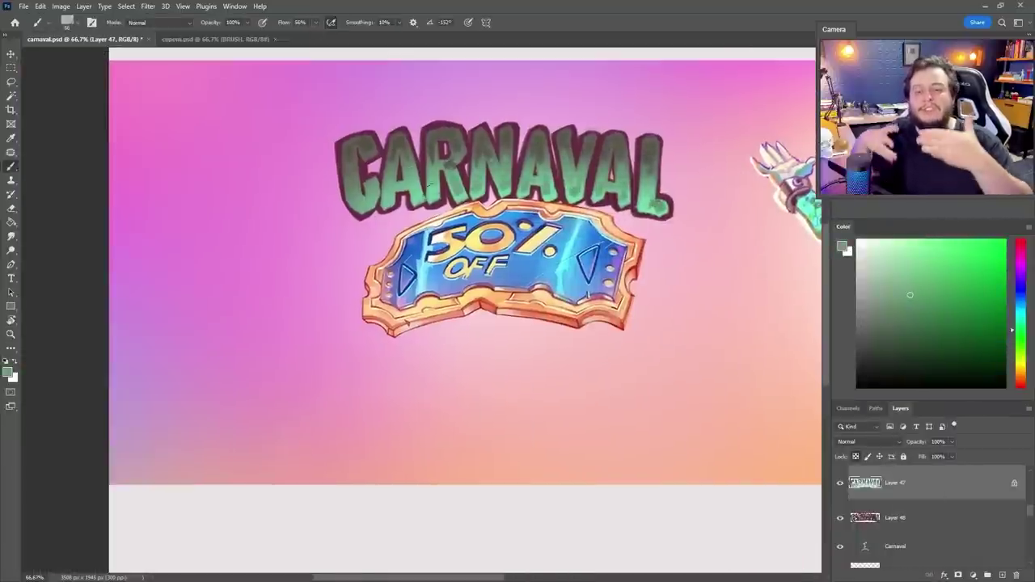
{"action": "left_click_drag", "start_coordinate": [356, 103], "coordinate": [348, 101]}
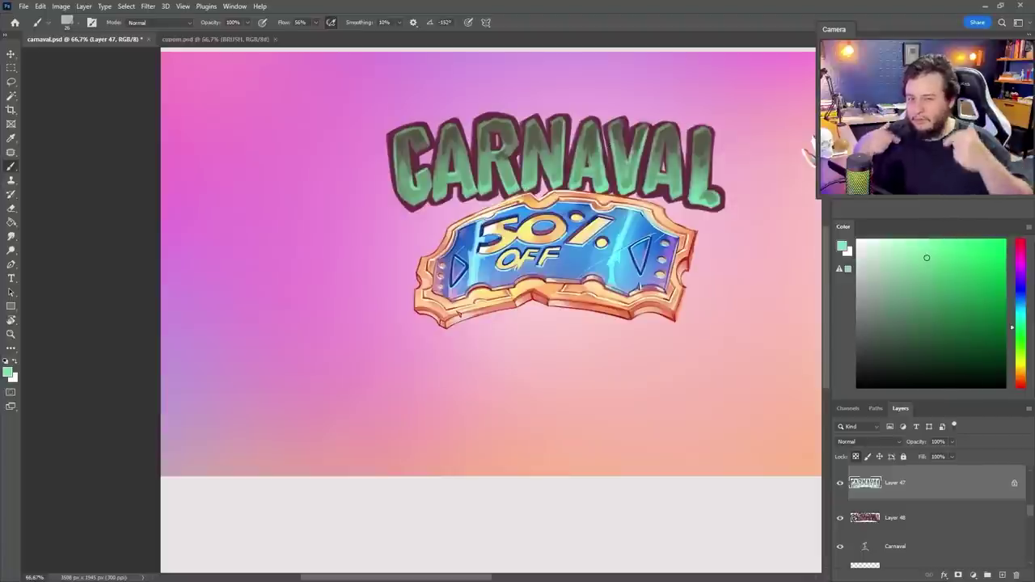
{"action": "left_click_drag", "start_coordinate": [467, 127], "coordinate": [512, 150]}
{"action": "left_click", "coordinate": [512, 151], "text": "alt"}
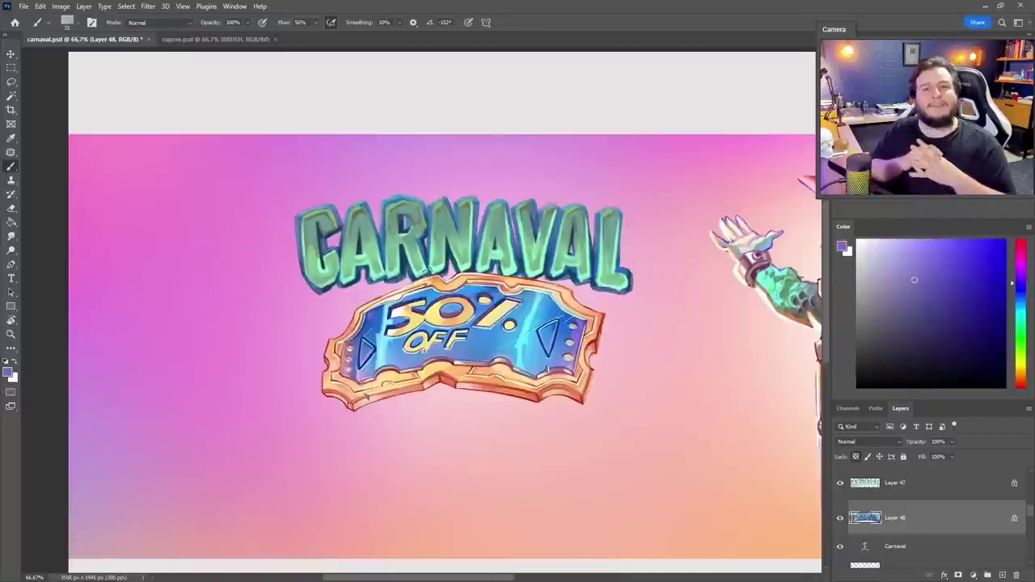
Deepen the lettering's outline with sampled dark blue and paint bright green and near-white highlights along the letter edges
{"action": "left_click", "coordinate": [323, 238], "text": "alt"}
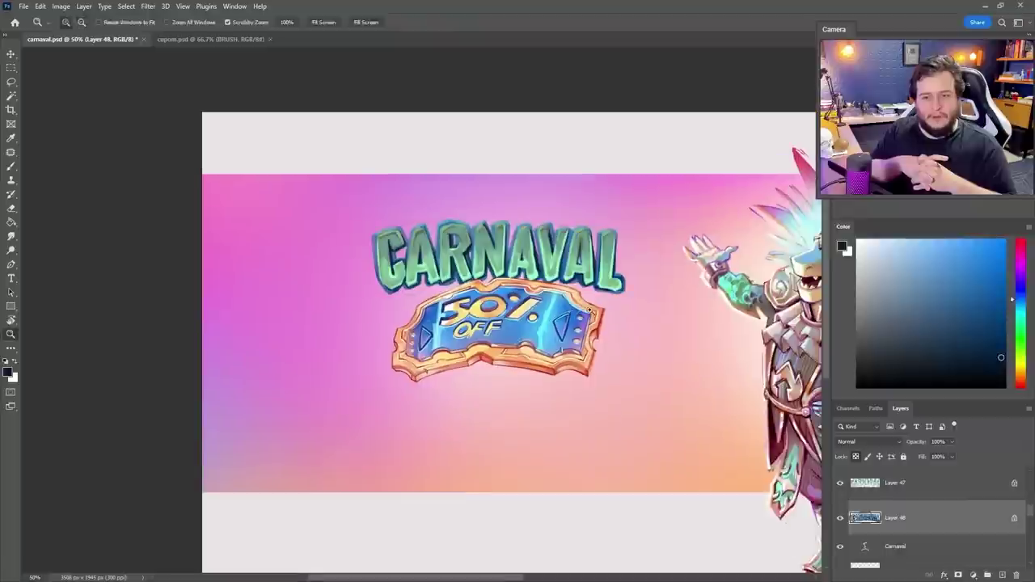
{"action": "left_click", "coordinate": [869, 442]}
{"action": "left_click", "coordinate": [866, 299]}
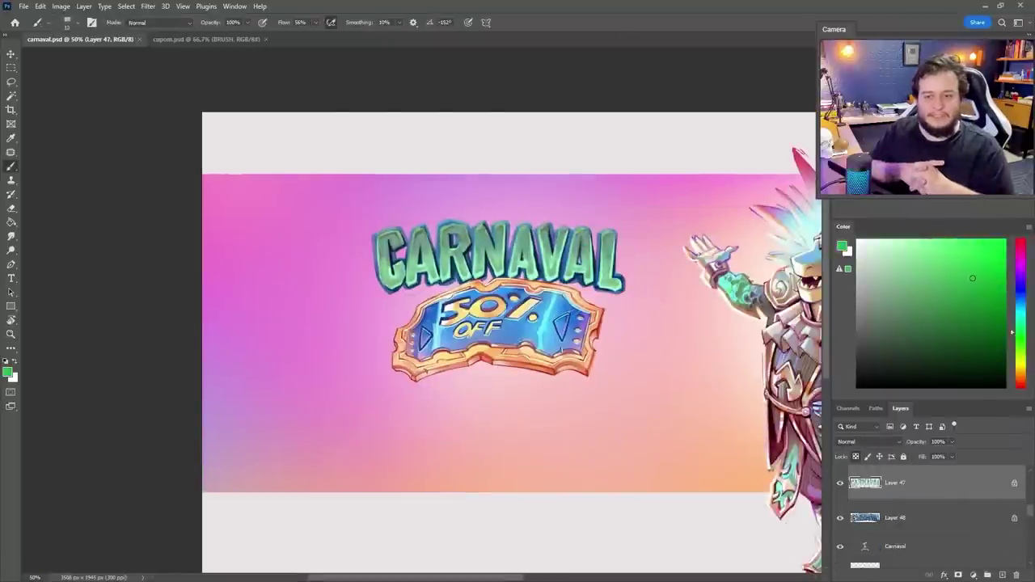
{"action": "key", "text": "ctrl+plus"}
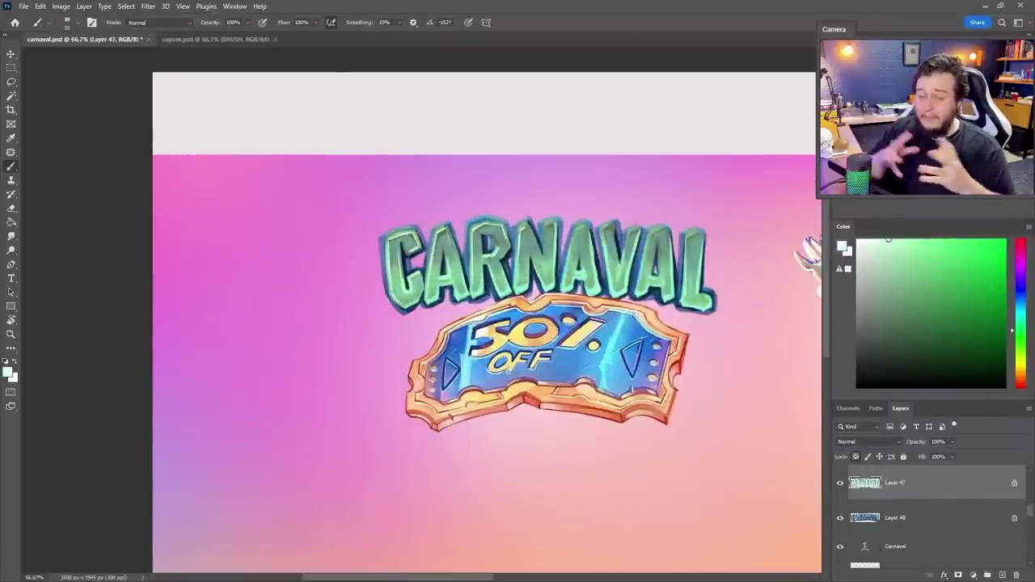
{"action": "left_click_drag", "start_coordinate": [485, 323], "coordinate": [396, 299]}
{"action": "left_click_drag", "start_coordinate": [602, 235], "coordinate": [537, 154]}
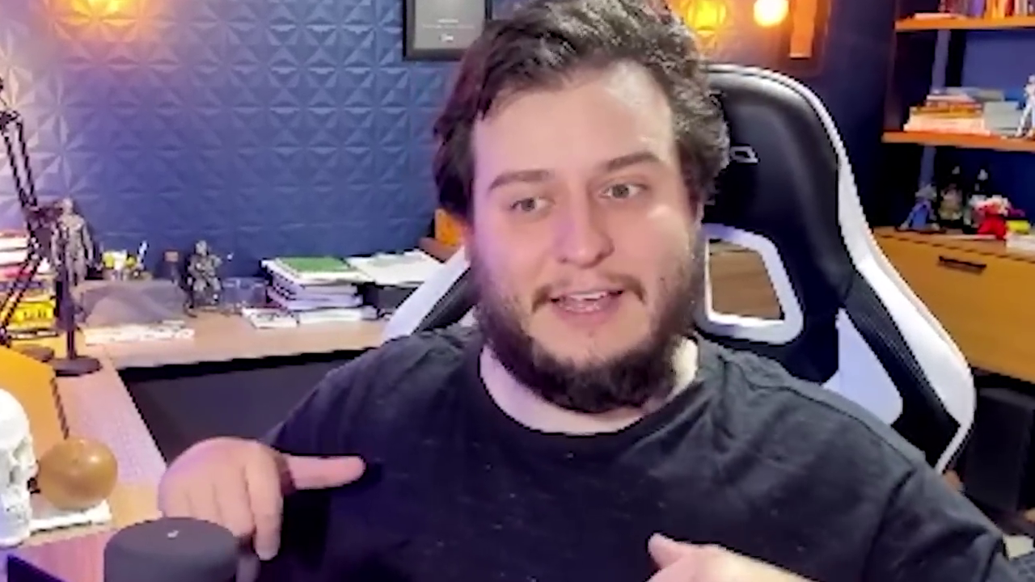
Adjust the hue of the letters' Overlay colour layer and repaint the lettering's outline with sampled blues on a clipped layer
{"action": "scroll", "coordinate": [334, 208], "scroll_direction": "right", "scroll_amount": 3}
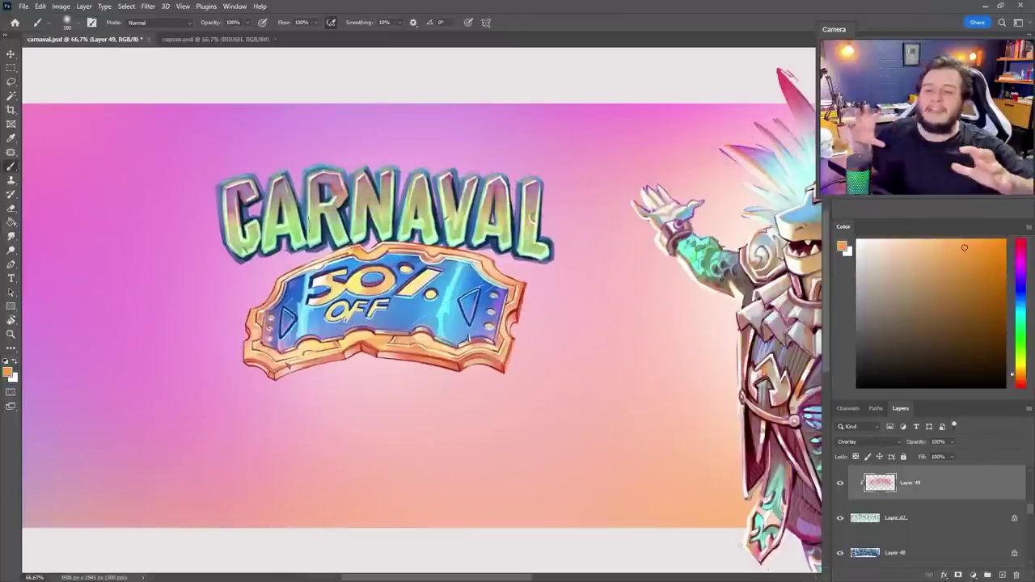
{"action": "key", "text": "ctrl+u"}
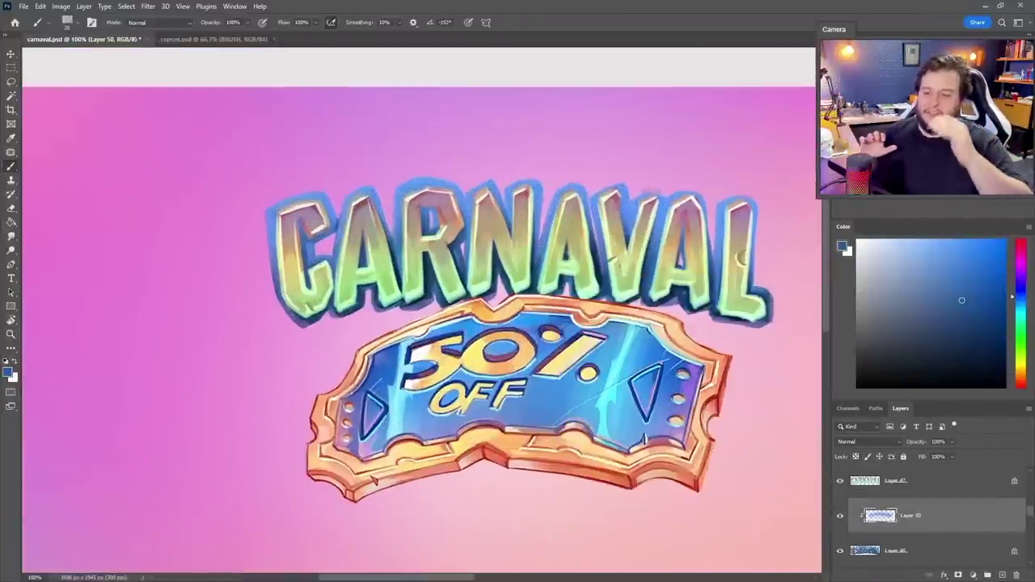
{"action": "left_click", "coordinate": [340, 253], "text": "alt"}
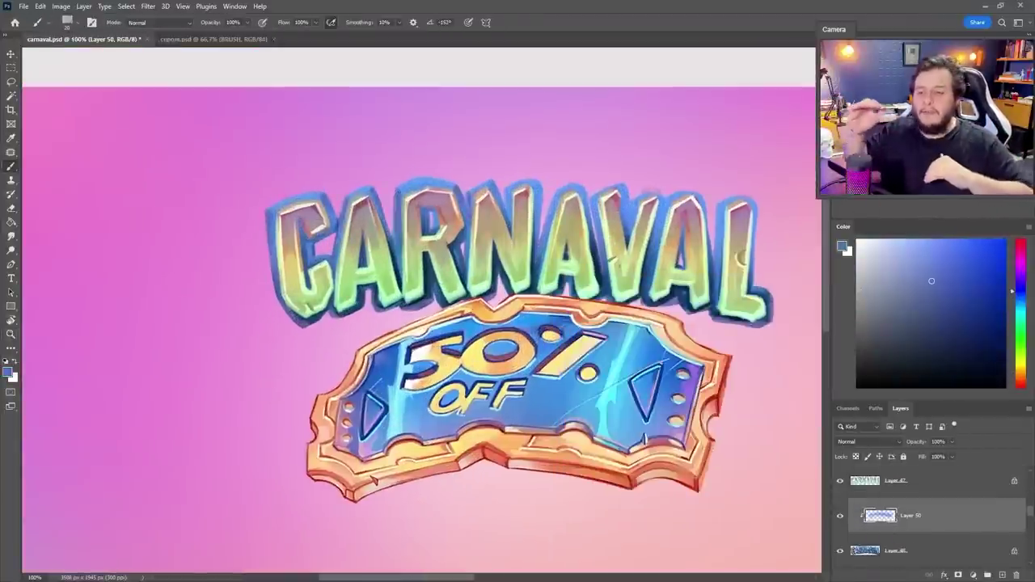
{"action": "left_click_drag", "start_coordinate": [663, 194], "coordinate": [346, 242]}
{"action": "left_click", "coordinate": [346, 243], "text": "alt"}
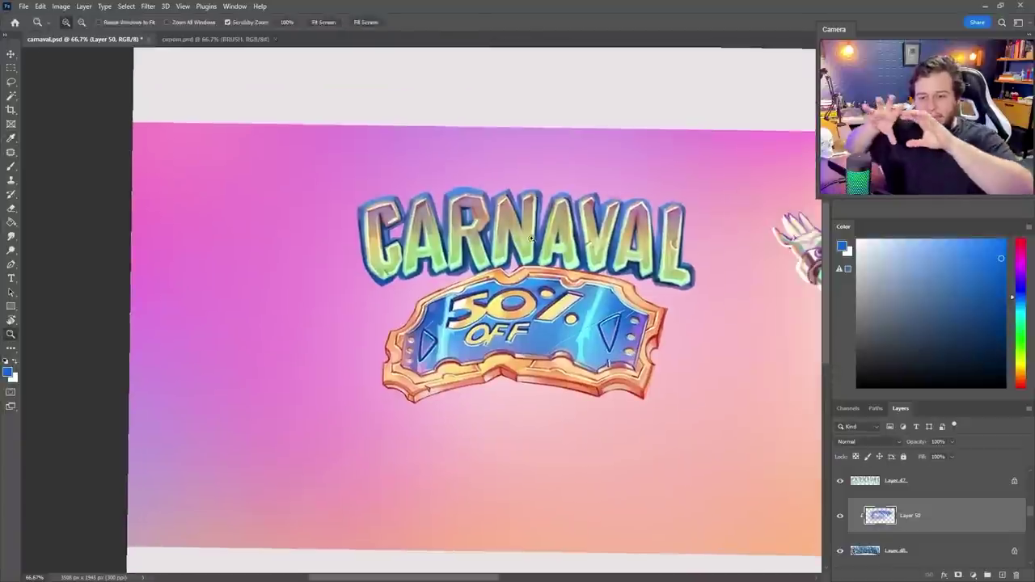
Make the CARNAVAL letters warmer and more vivid with Hue/Saturation and a single-channel Levels adjustment
{"action": "key", "text": "ctrl+u"}
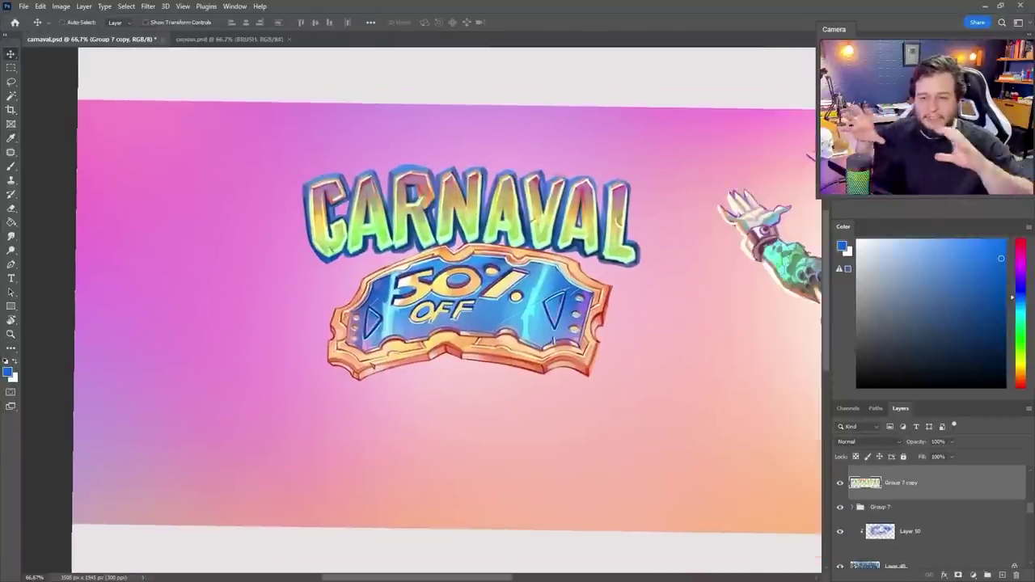
{"action": "key", "text": "ctrl+l"}
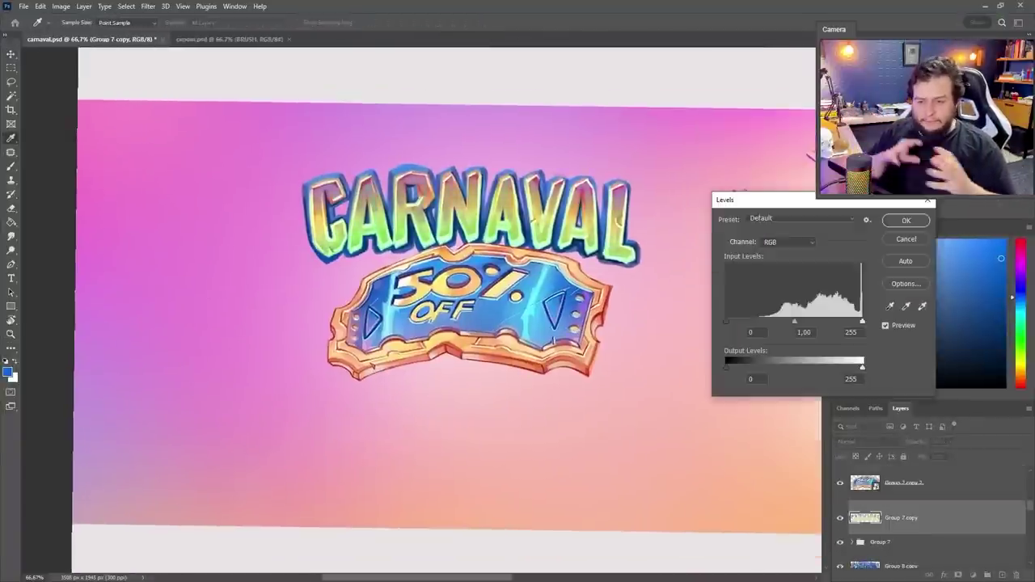
{"action": "left_click", "coordinate": [788, 242]}
{"action": "left_click", "coordinate": [776, 261]}
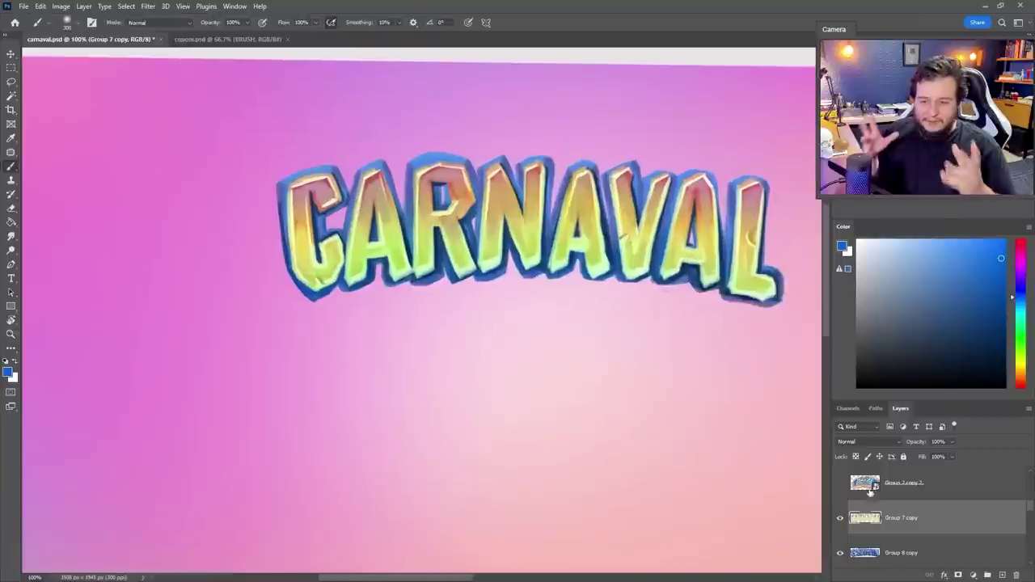
Darken and intensify the blue outline copy with Hue/Saturation, using saturation +28 and lightness -31
{"action": "right_click", "coordinate": [323, 209]}
{"action": "key", "text": "Escape"}
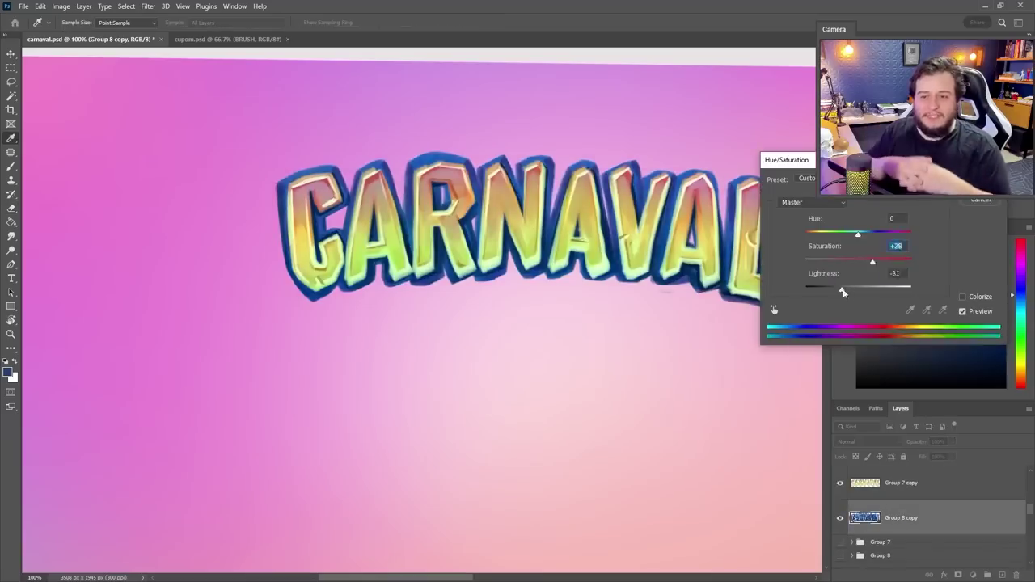
{"action": "mouse_move", "coordinate": [843, 291]}
{"action": "left_mouse_down"}
{"action": "mouse_move", "coordinate": [853, 289]}
{"action": "mouse_move", "coordinate": [841, 291]}
{"action": "left_mouse_up"}
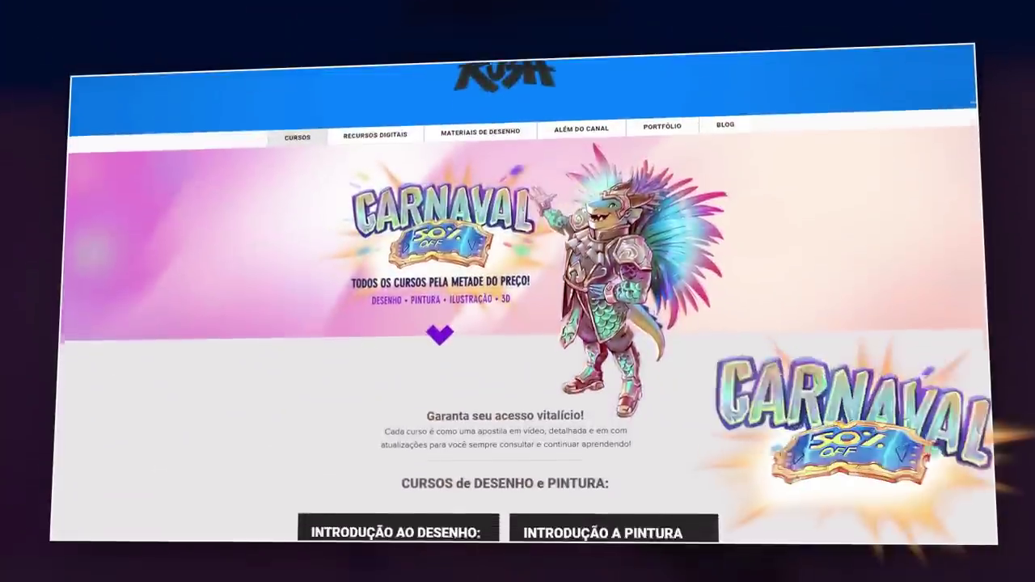